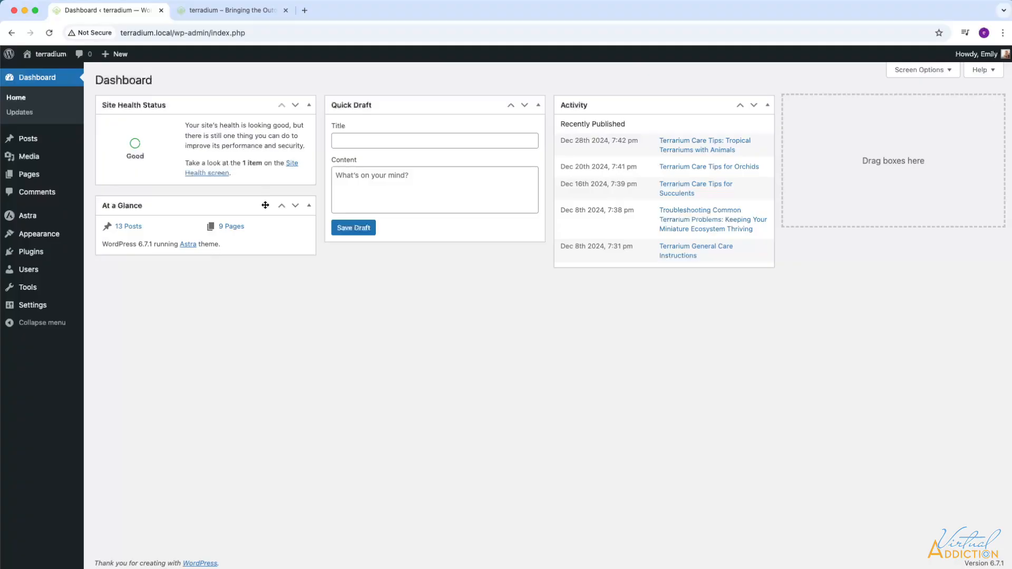
Search the plugin directory for spectra and open the details of Spectra – WordPress Gutenberg Blocks.
mouse_move(40, 253)
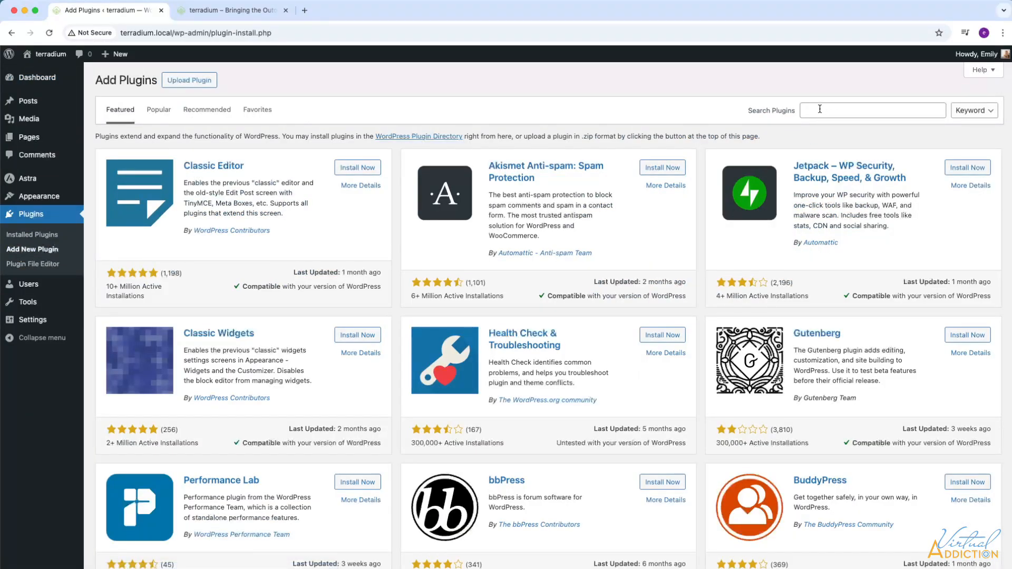
click(818, 109)
text(spectra)
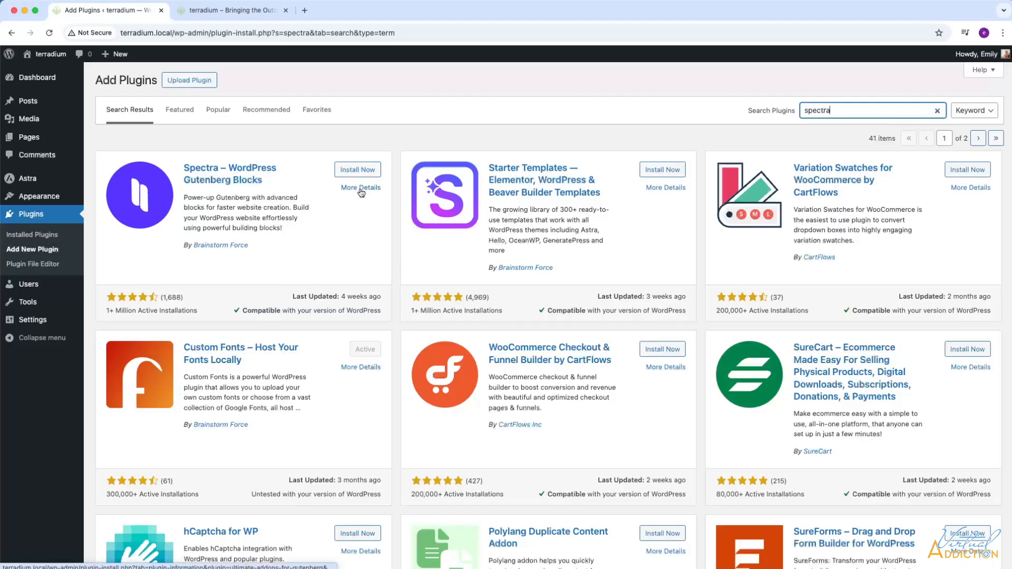
click(360, 188)
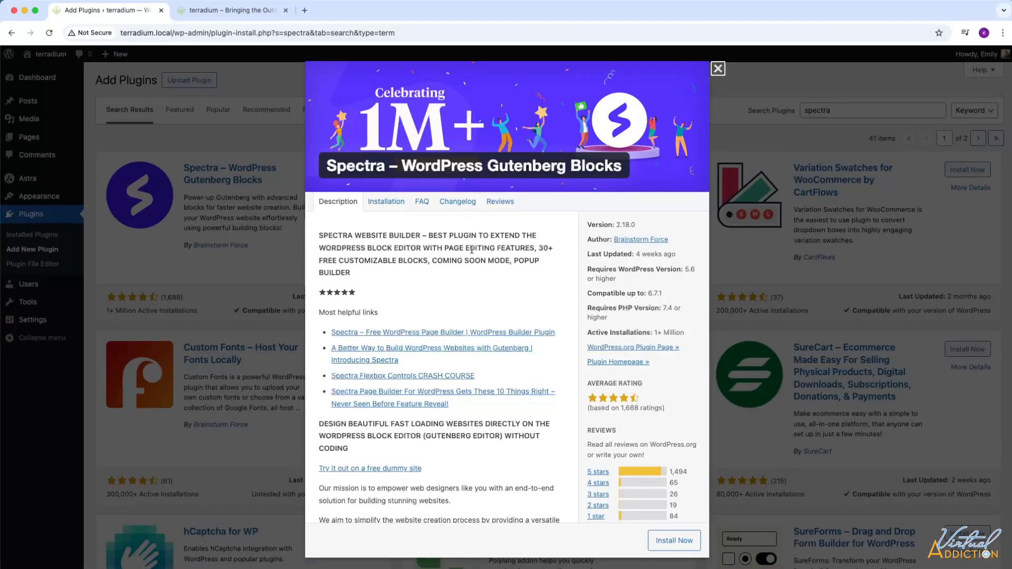
Look over the Spectra plugin's description, and install and activate the plugin.
scroll(472, 248, down, 1)
scroll(472, 256, down, 3)
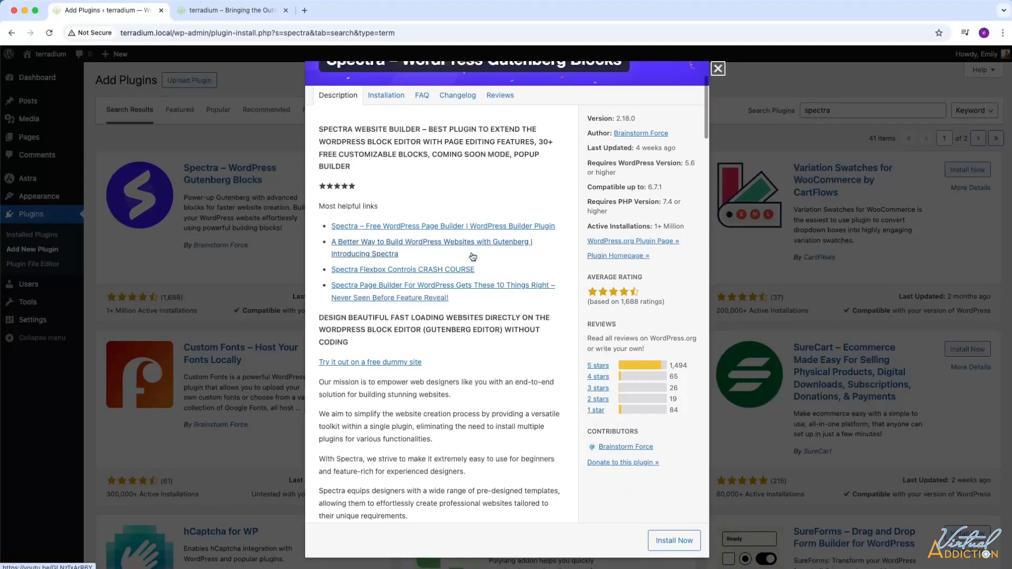
scroll(473, 257, up, 4)
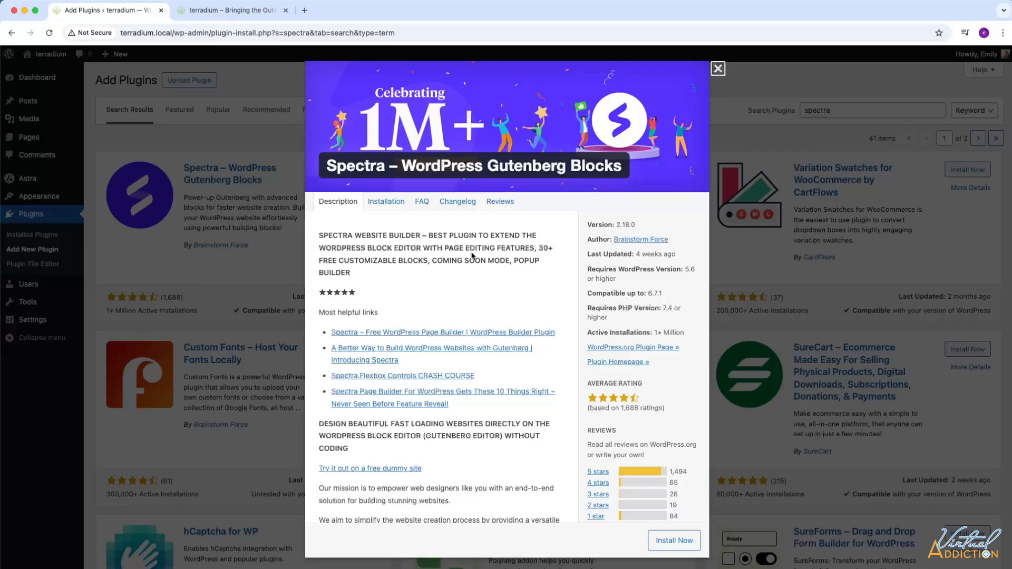
scroll(472, 256, down, 1)
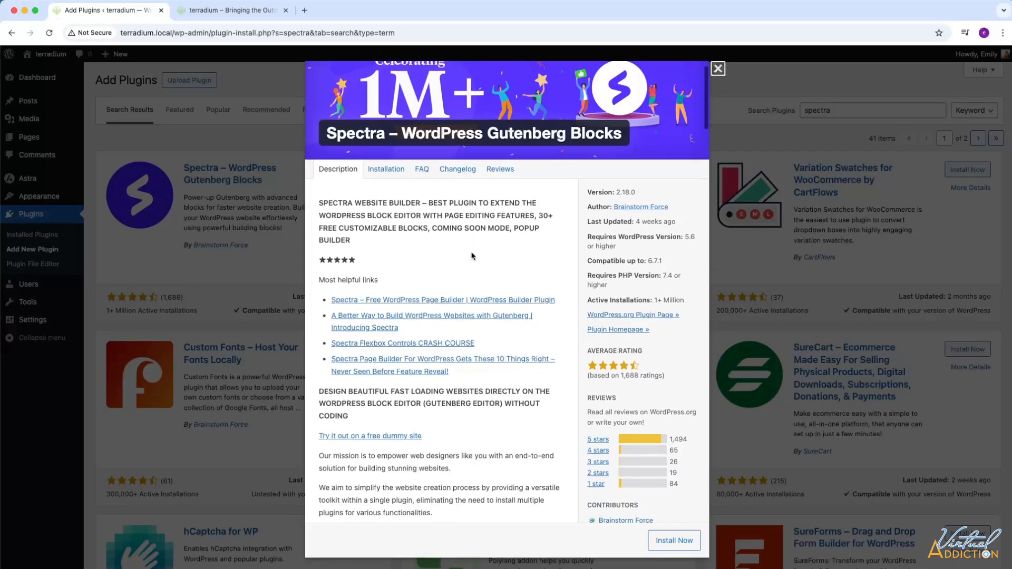
scroll(472, 257, down, 5)
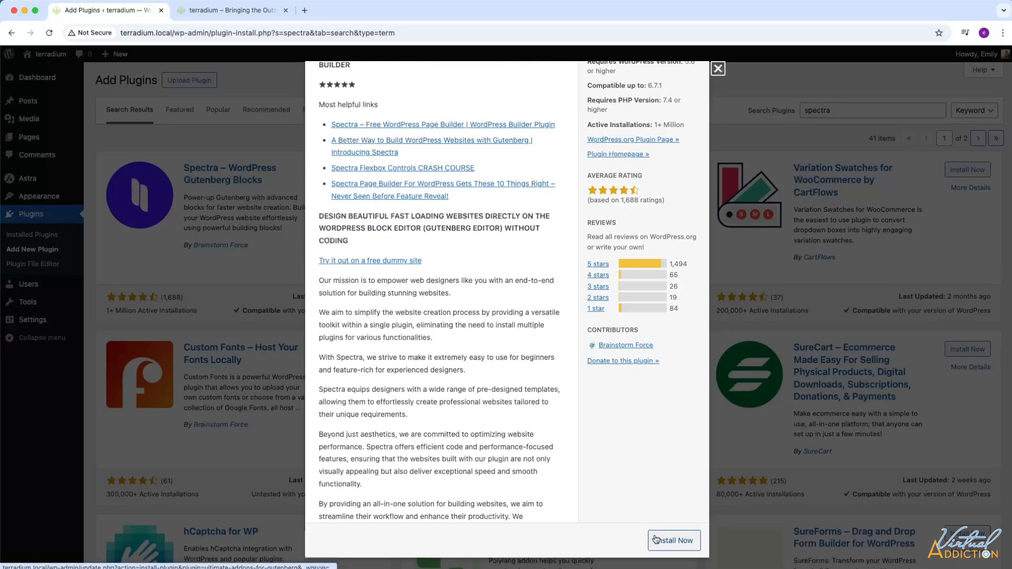
click(655, 538)
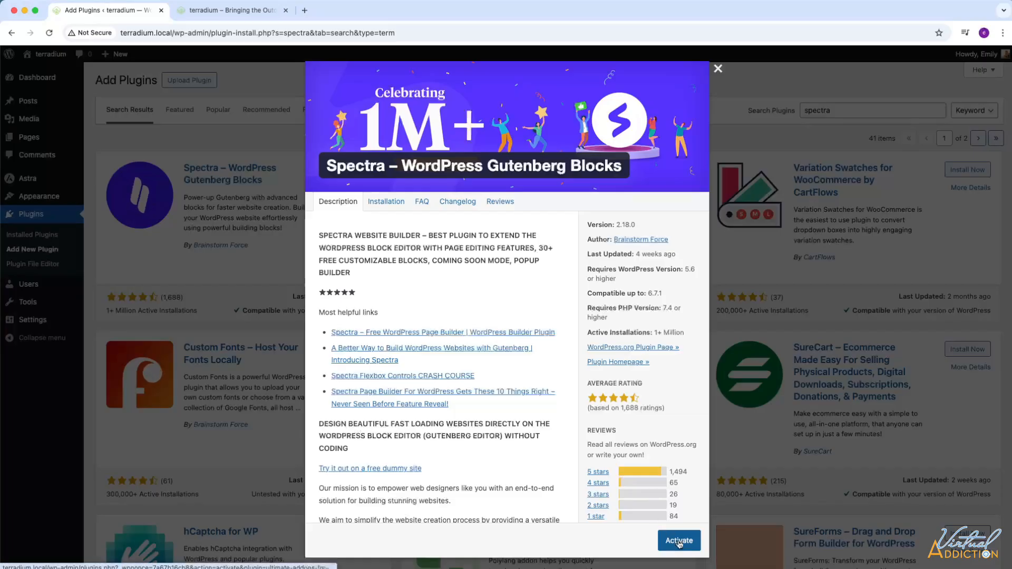
click(679, 543)
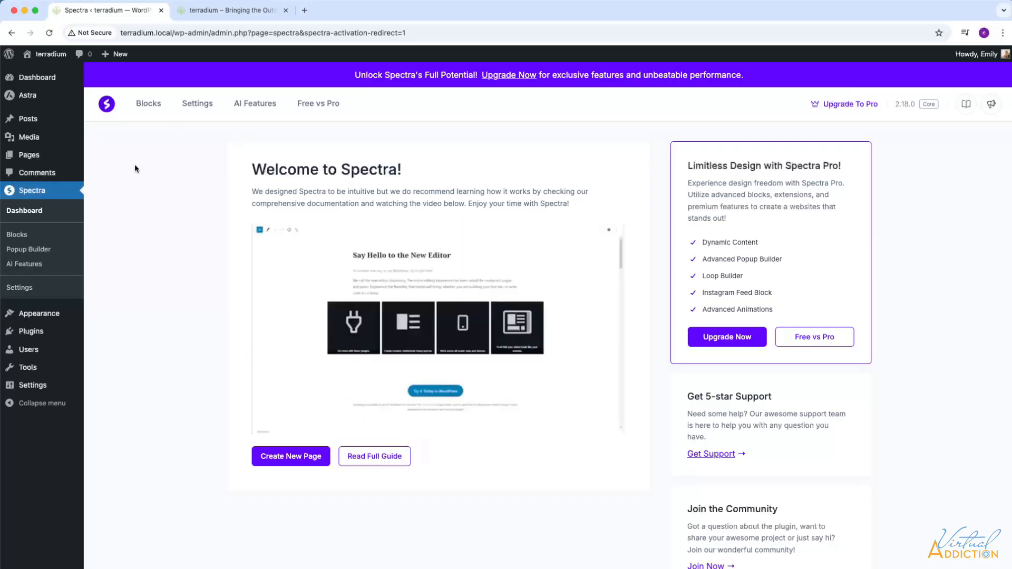
Examine the lower sections of the live terradium homepage and return to the site administration.
click(237, 12)
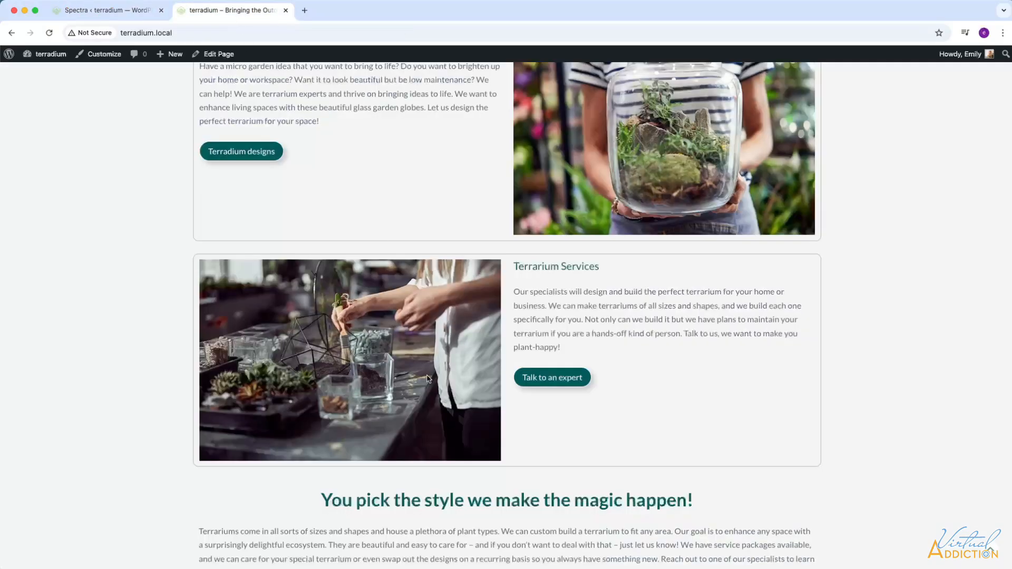
scroll(428, 378, down, 5)
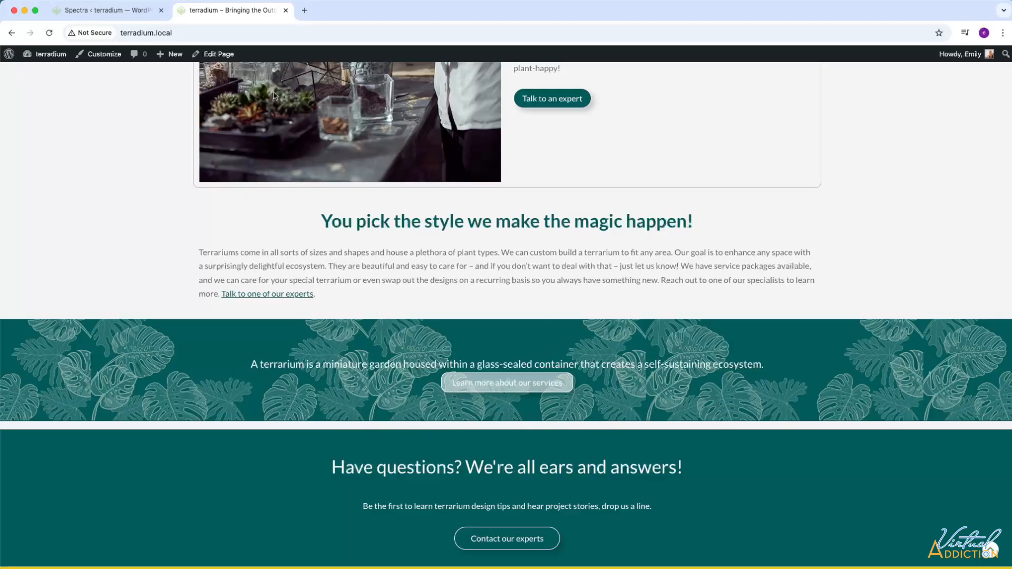
click(108, 11)
Open the list of all posts and look through their titles and categories.
mouse_move(25, 120)
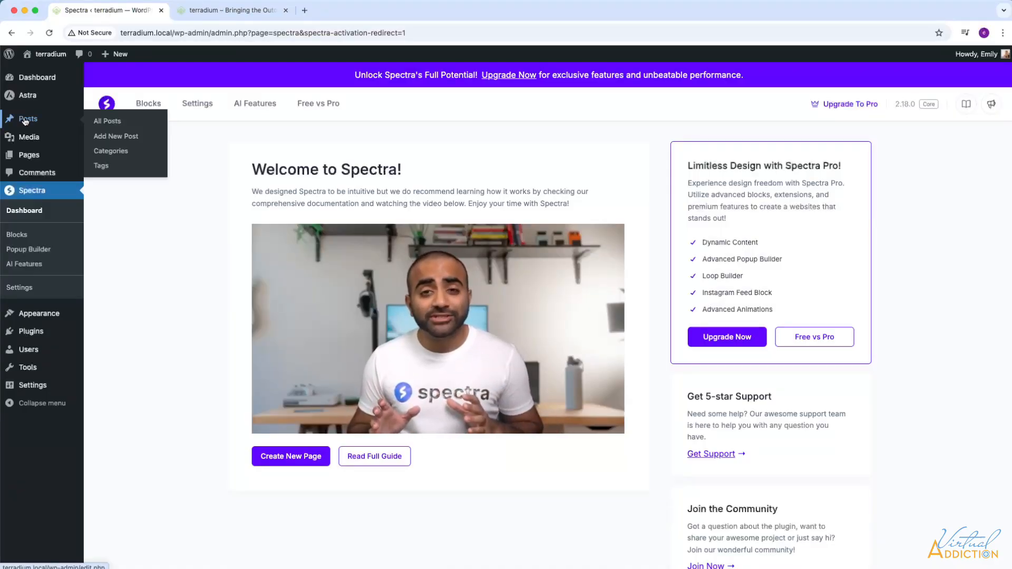
click(105, 121)
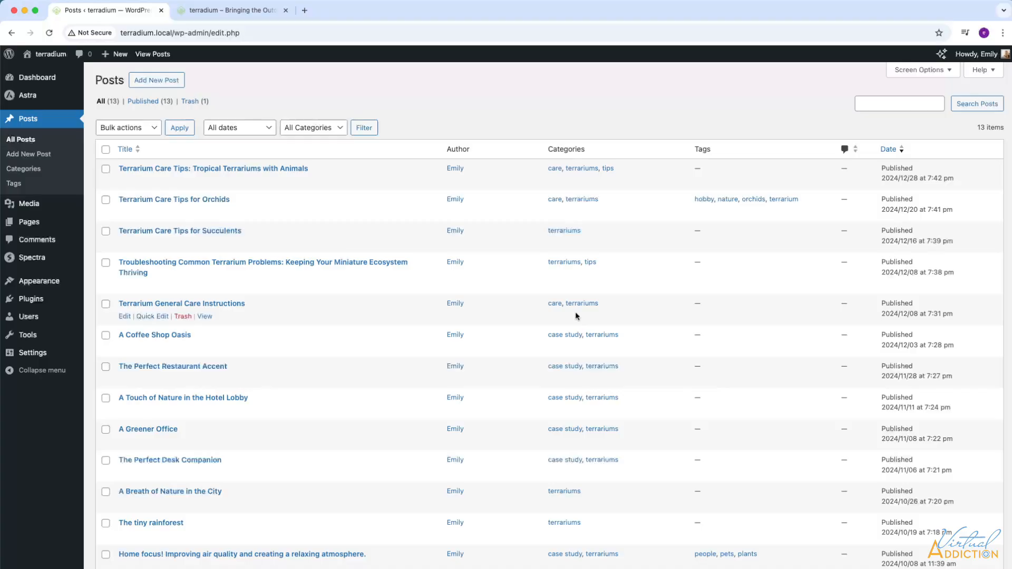
scroll(574, 312, down, 3)
scroll(574, 312, up, 3)
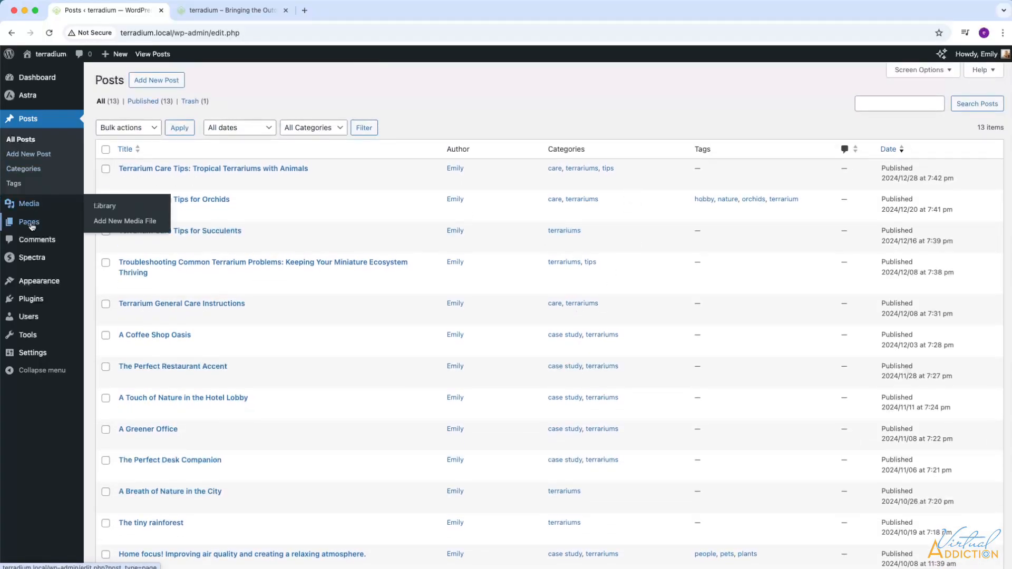
Open the Home page, the site's front page, for editing.
click(99, 222)
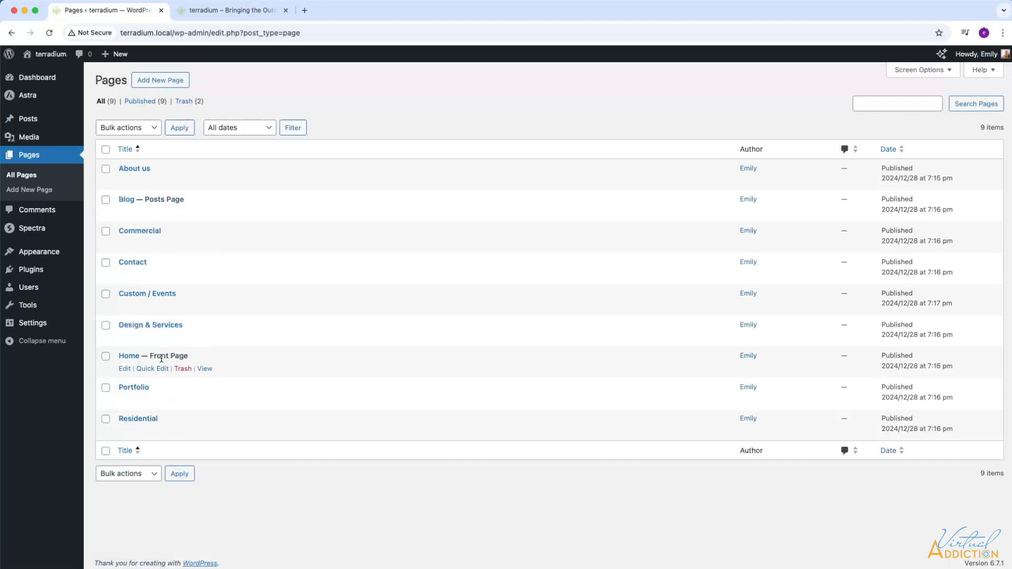
click(125, 369)
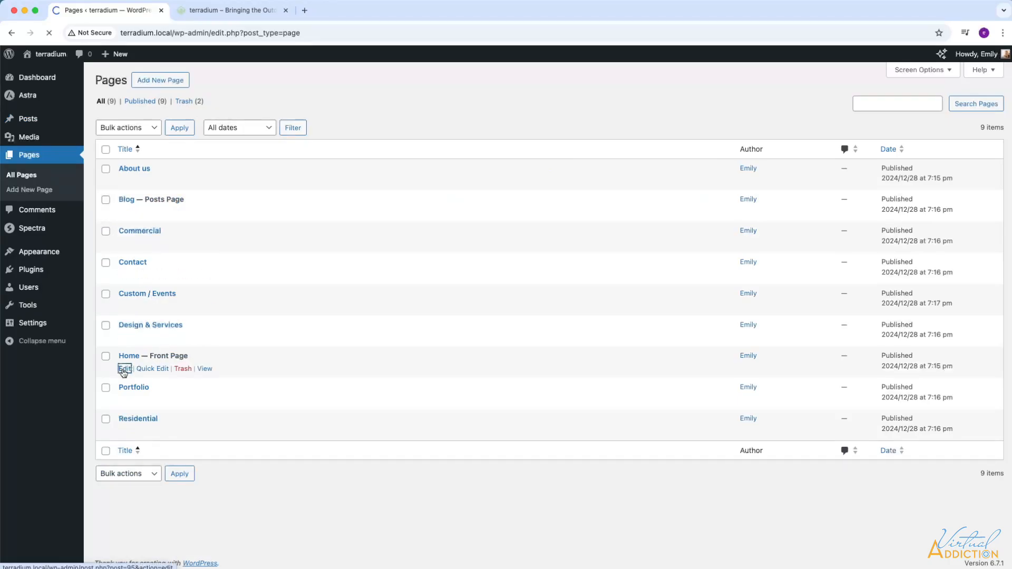
scroll(447, 289, down, 10)
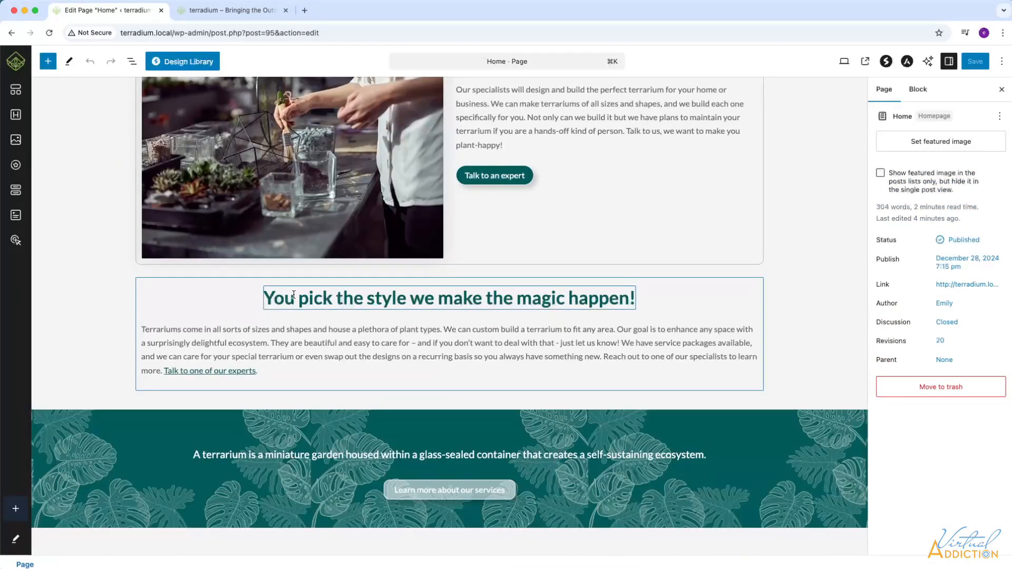
Insert a Row block directly after the cta block on the Home page.
click(132, 62)
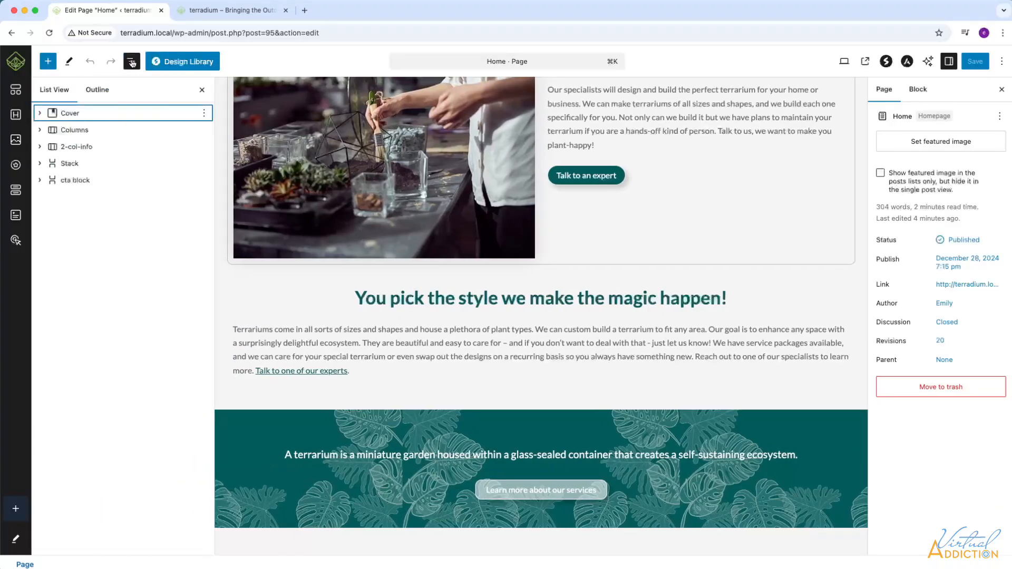
click(40, 165)
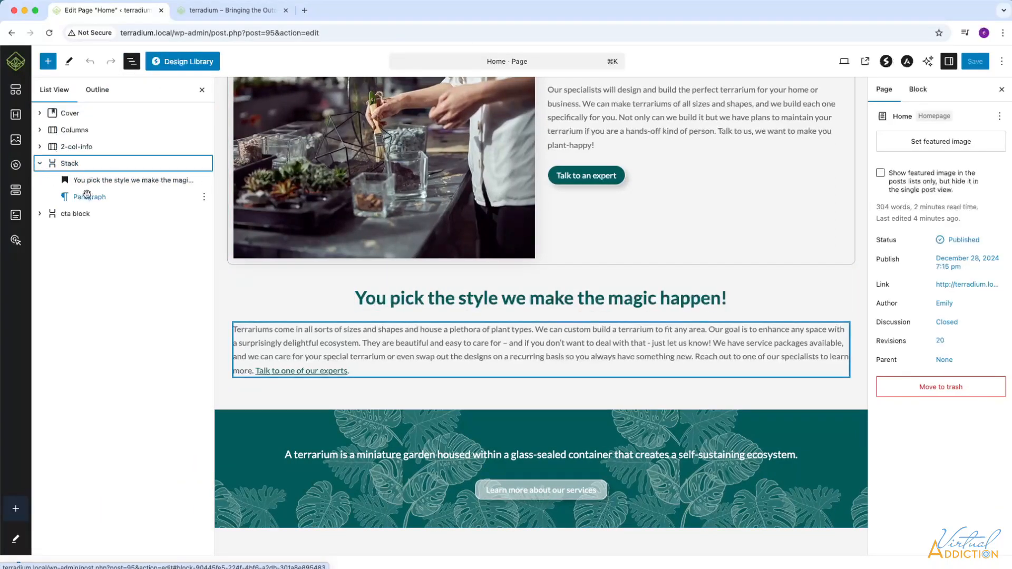
scroll(605, 368, down, 3)
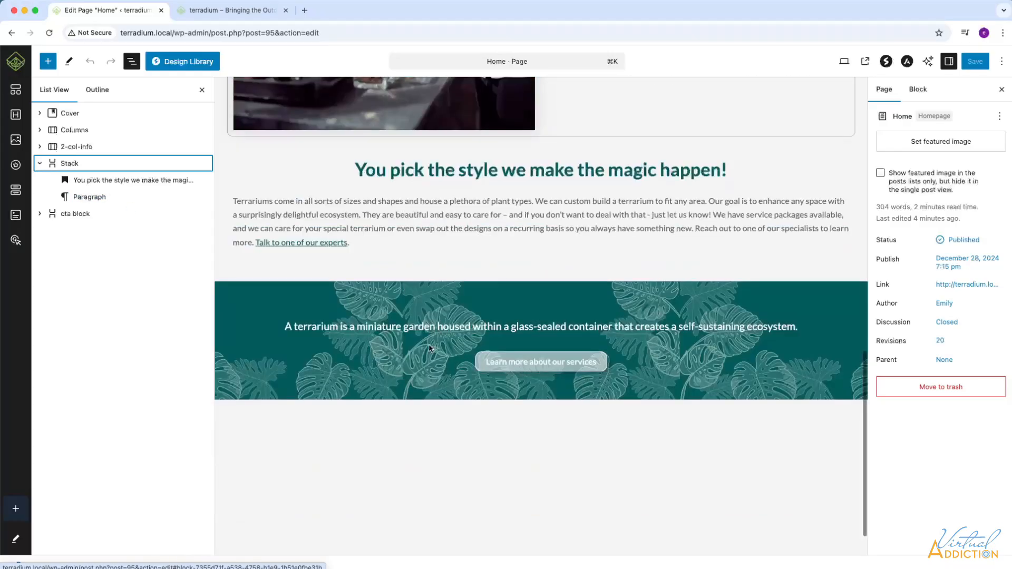
click(82, 217)
click(48, 61)
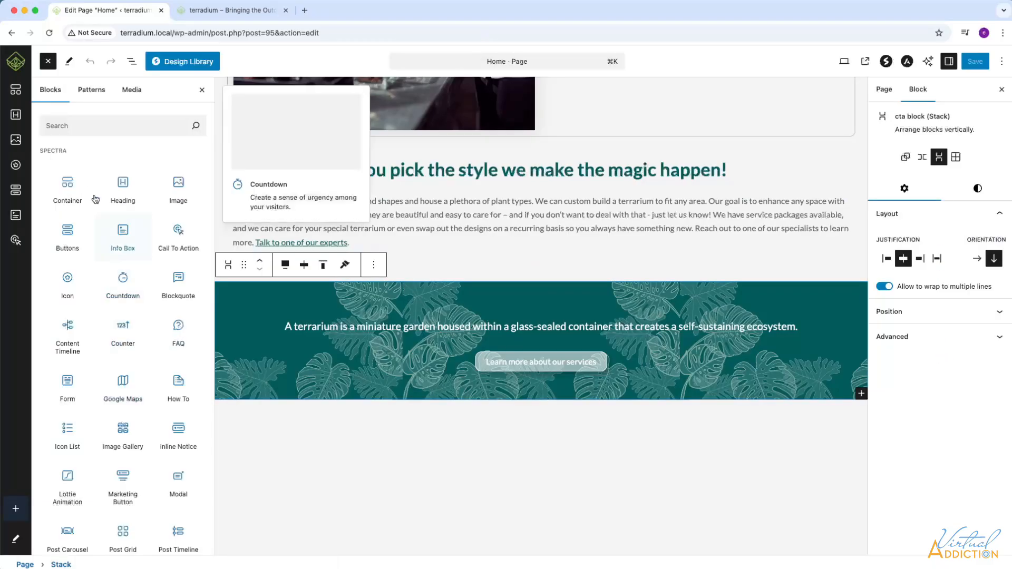
click(63, 130)
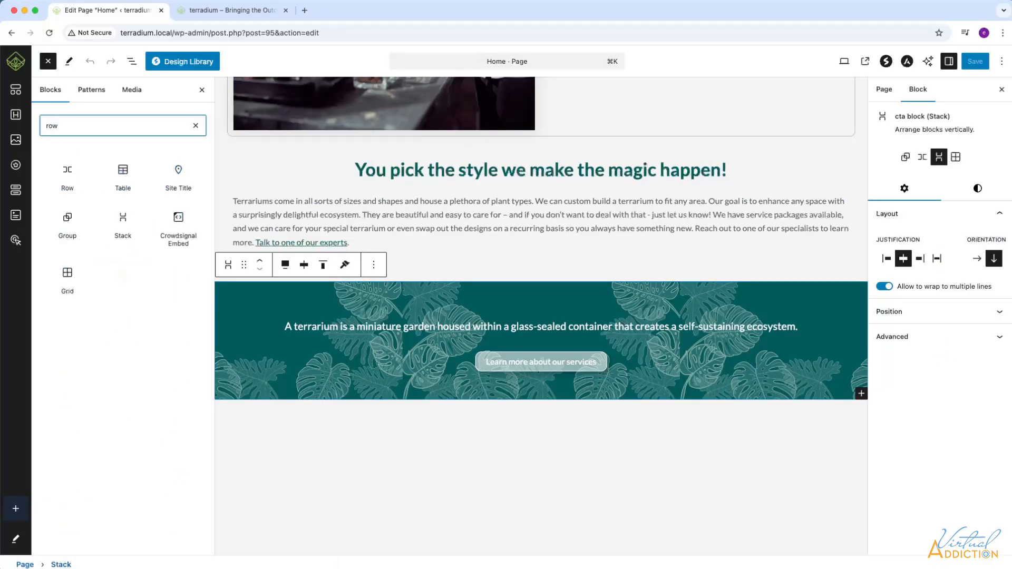
click(64, 168)
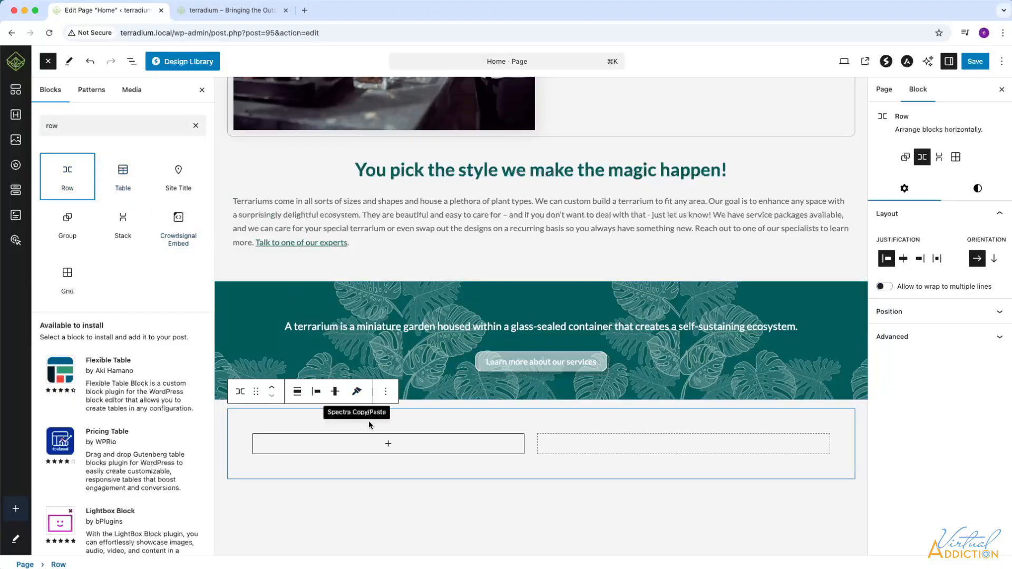
Add the heading "Want to keep your Terrarium in great shape?" and the paragraph "We've got some great advice for you!" to the row.
click(387, 447)
click(350, 330)
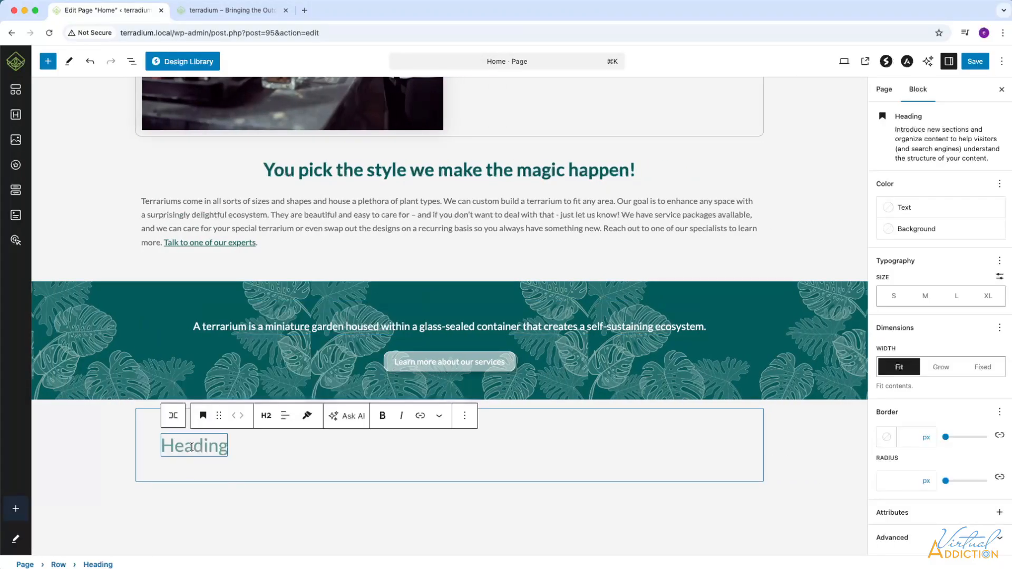
text(Want to keep your Terrarium in great shape?)
key(Return)
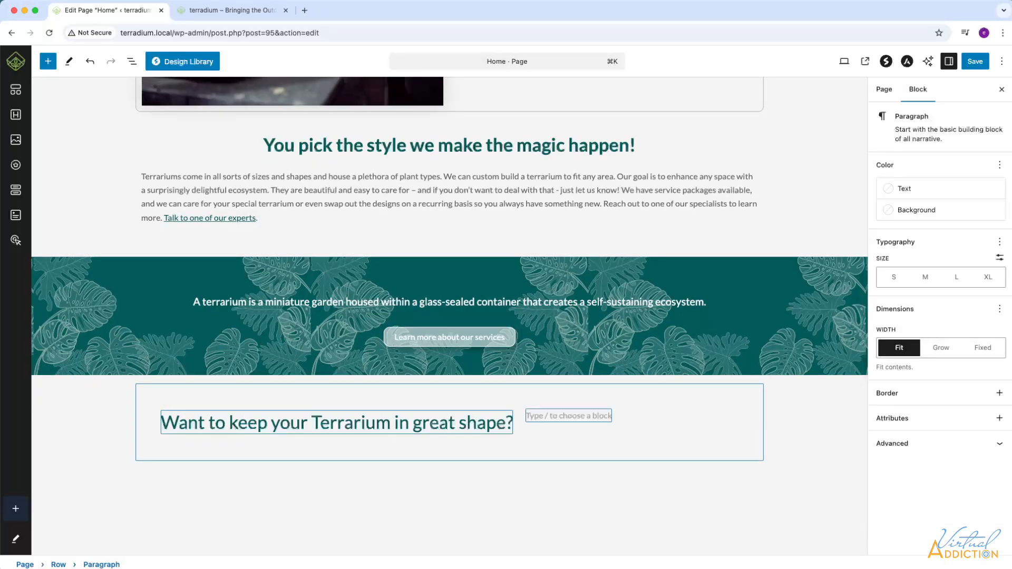
text(We've got some great advice for you!)
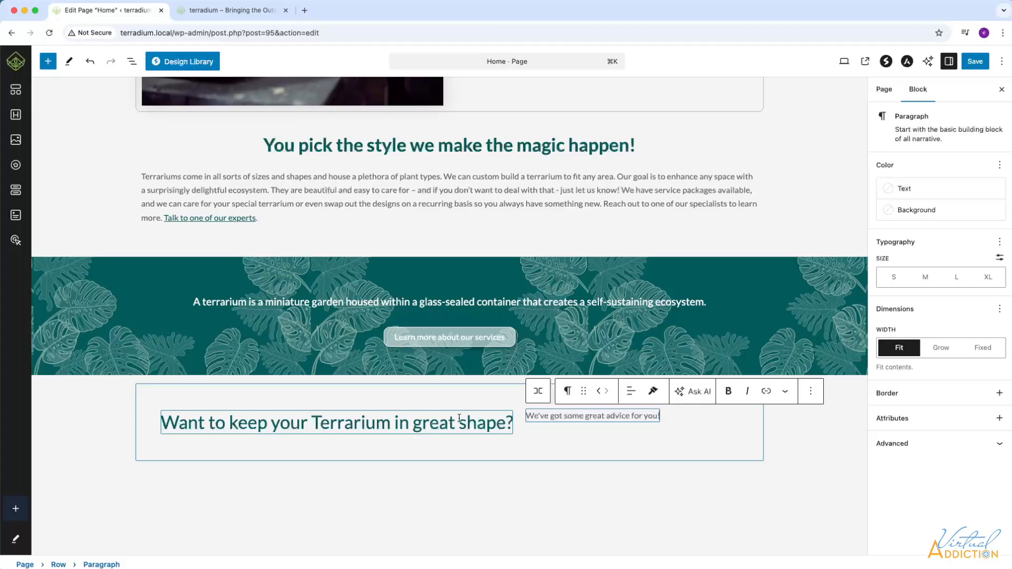
Transform the row holding the new heading and paragraph into a Stack.
click(537, 395)
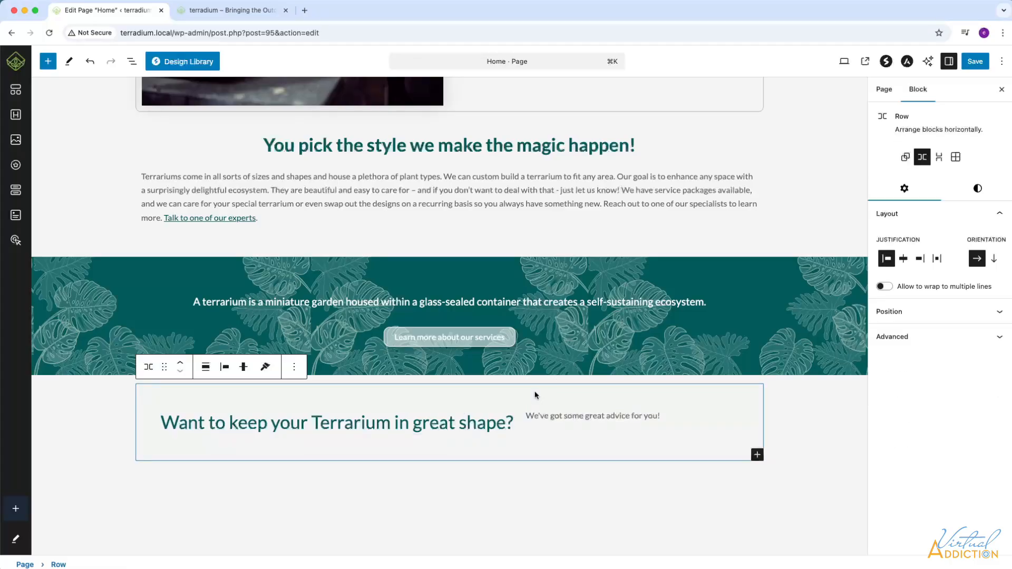
click(148, 367)
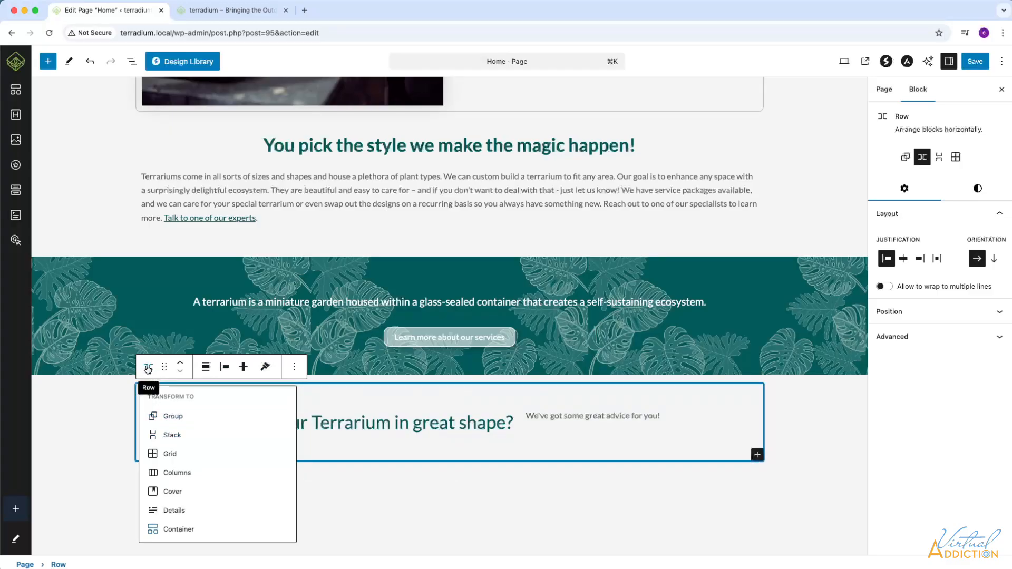
click(172, 435)
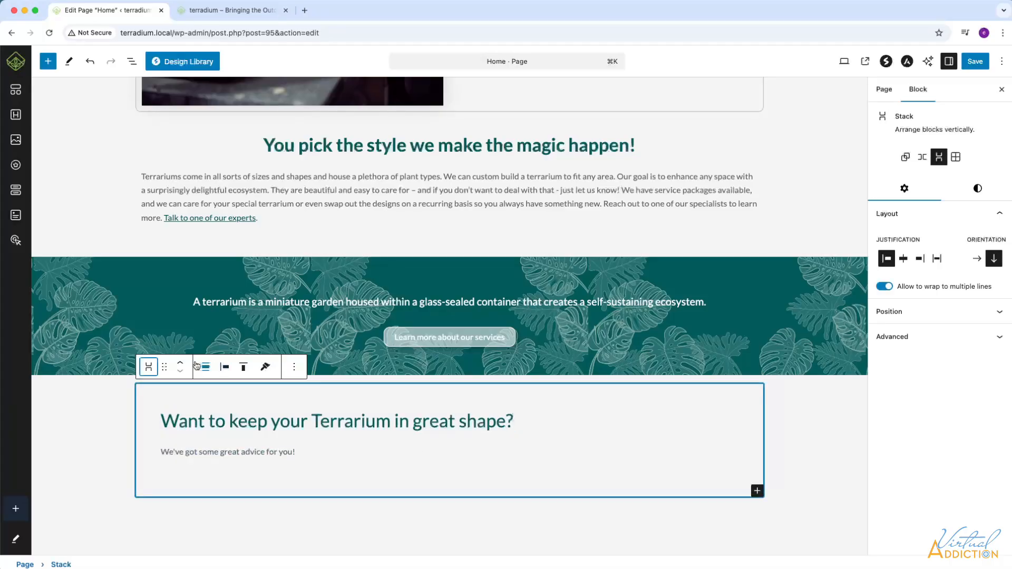
click(149, 367)
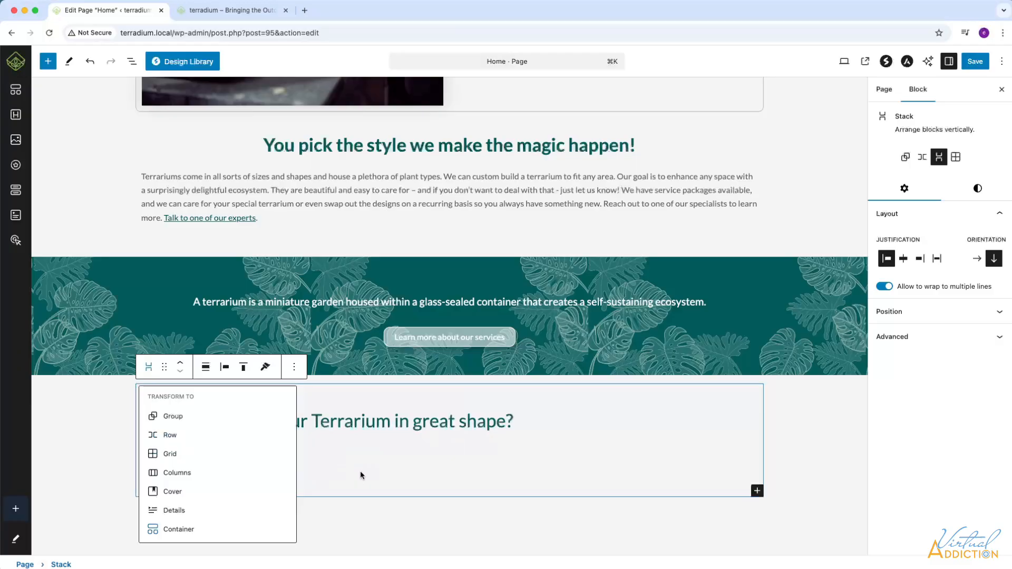
click(344, 438)
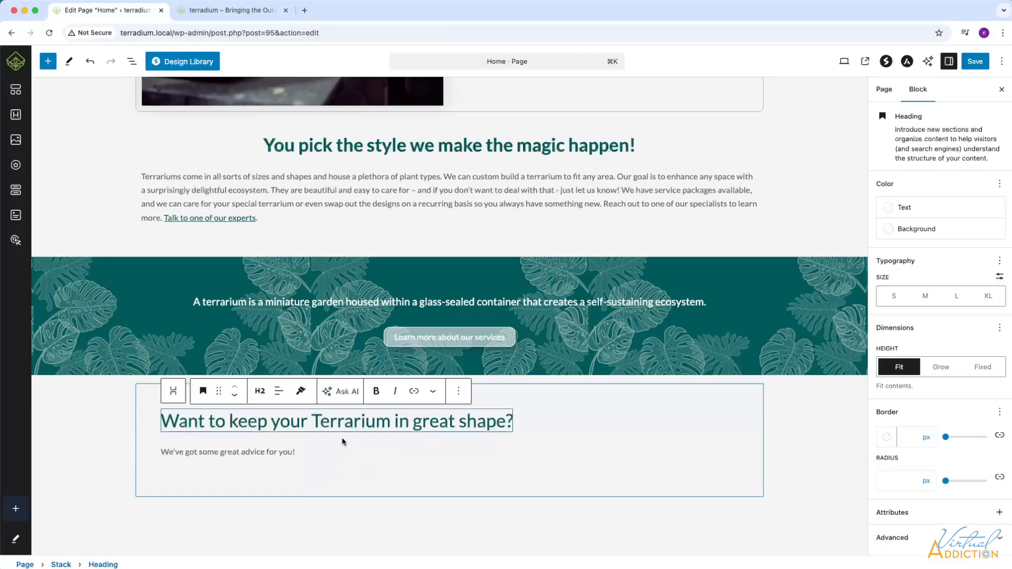
Center the items of the new stack horizontally.
click(171, 390)
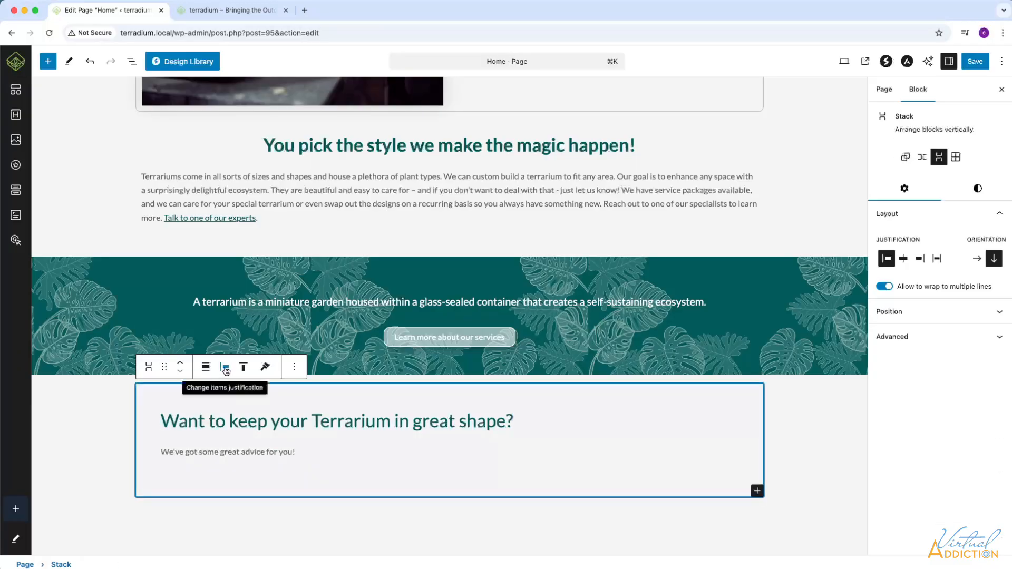
click(225, 367)
click(262, 420)
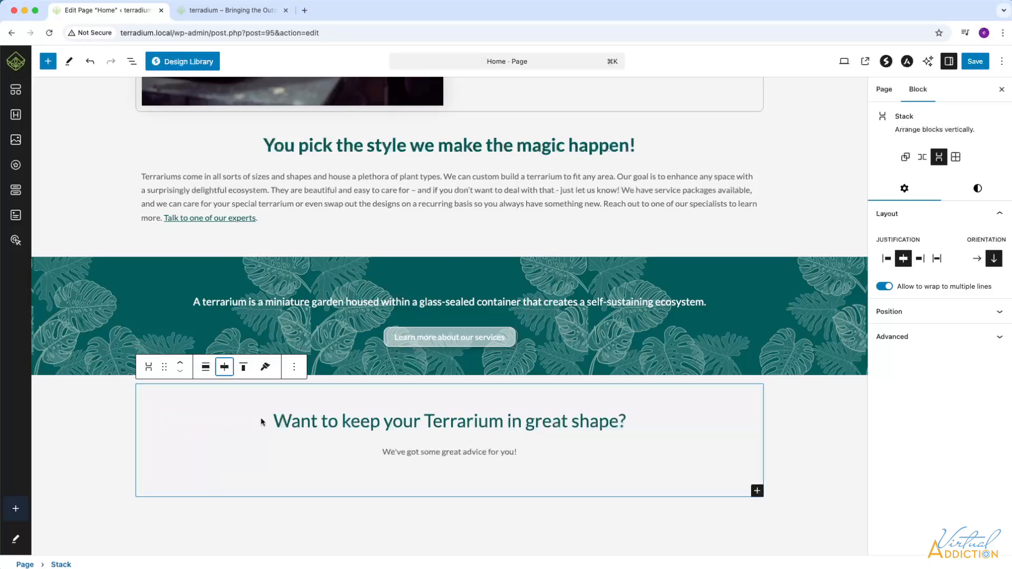
Set the text size of the "We've got some great advice for you!" paragraph to M.
click(514, 453)
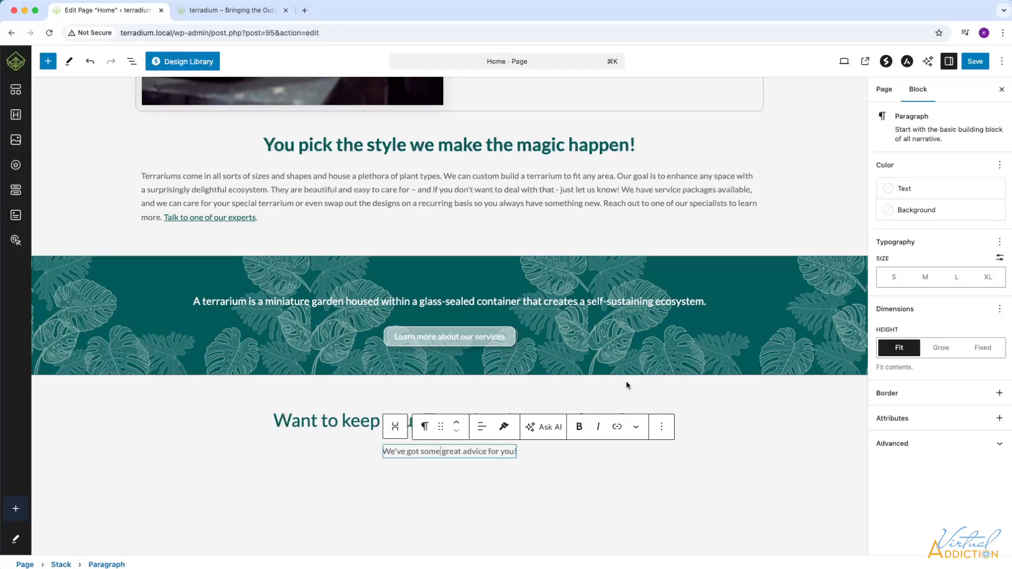
click(925, 277)
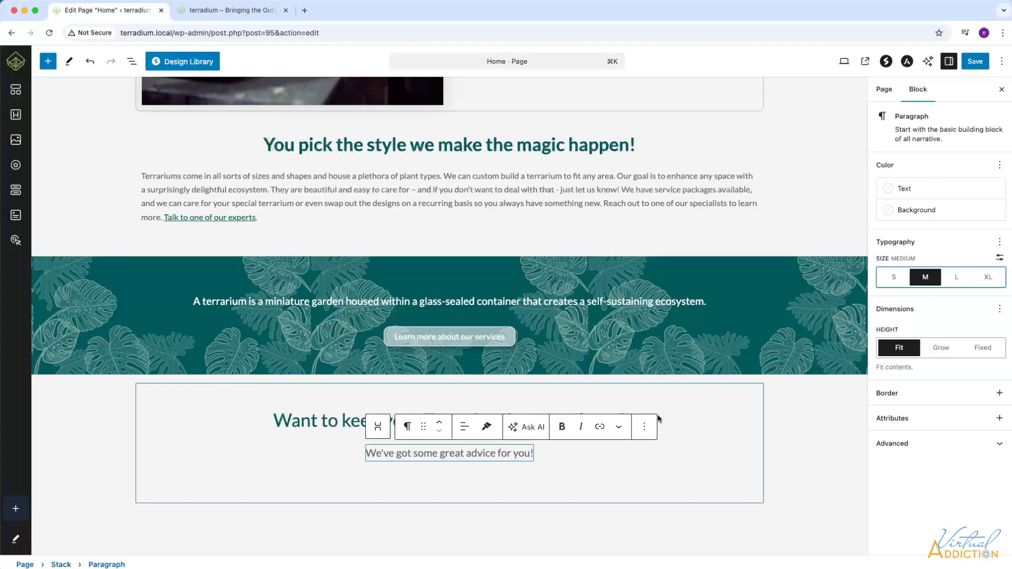
Set the block spacing of the stack holding the new heading and paragraph to 2X-Small.
click(347, 422)
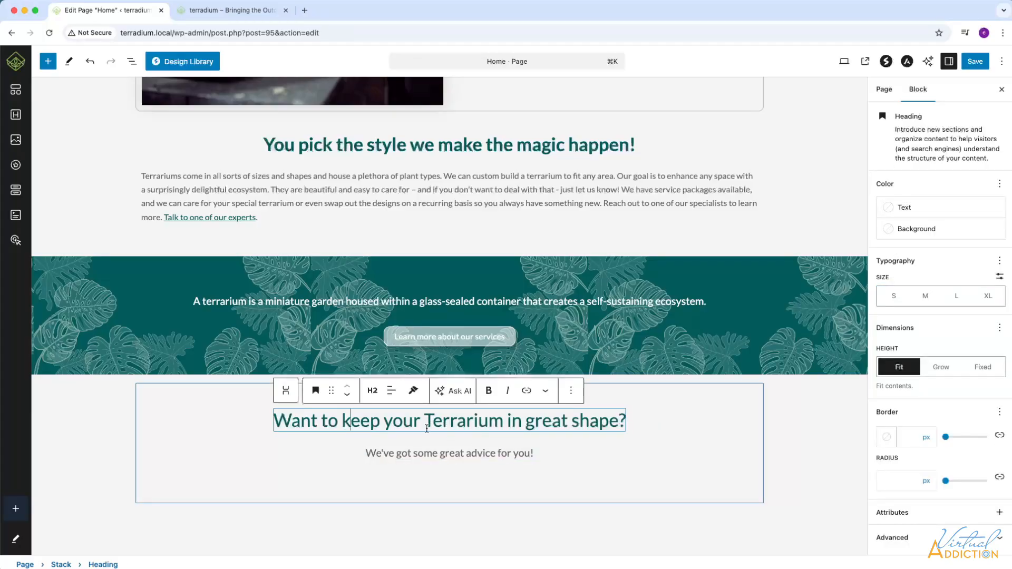
click(285, 391)
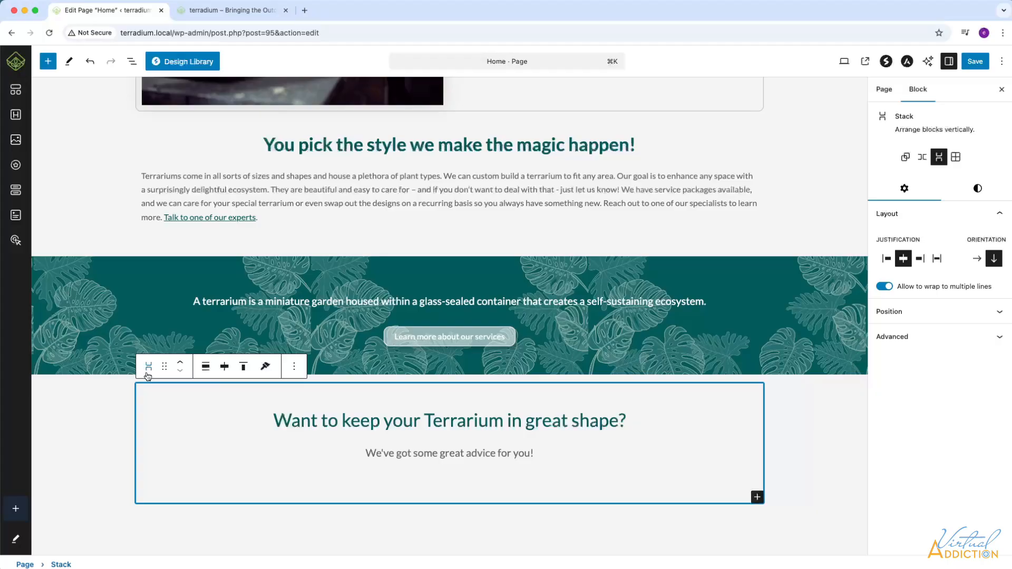
click(978, 190)
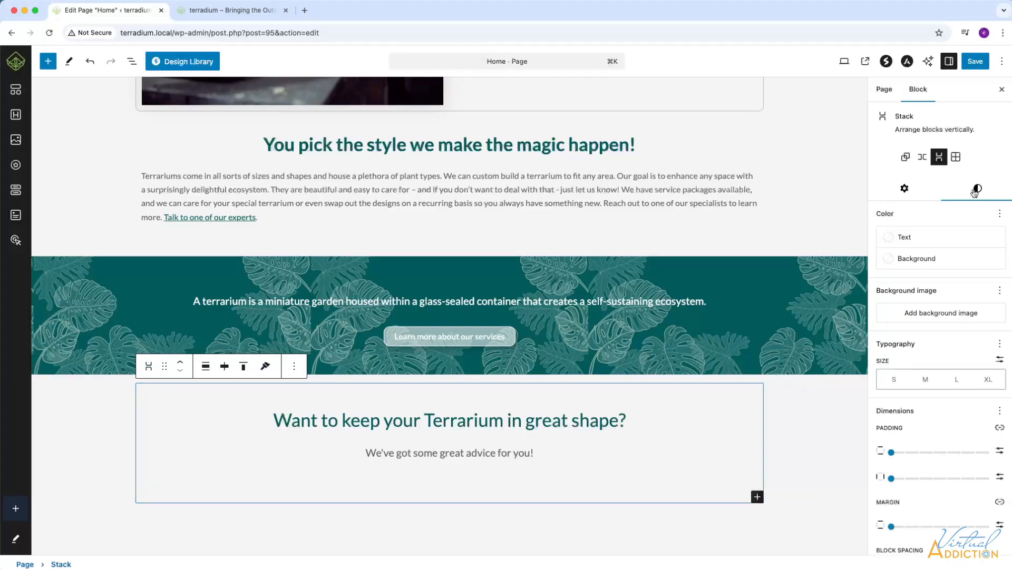
scroll(946, 414, down, 3)
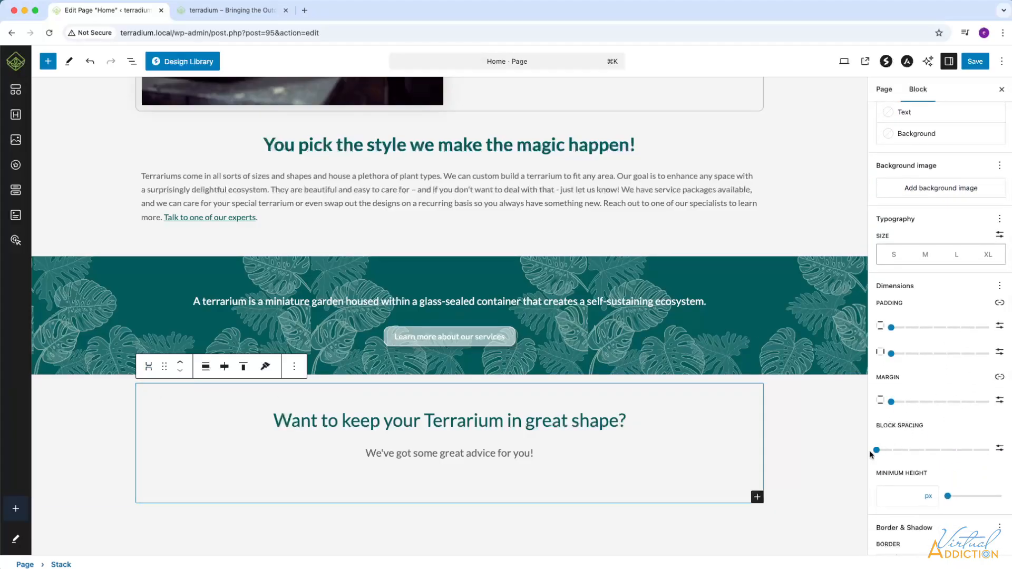
drag(877, 452, 864, 452)
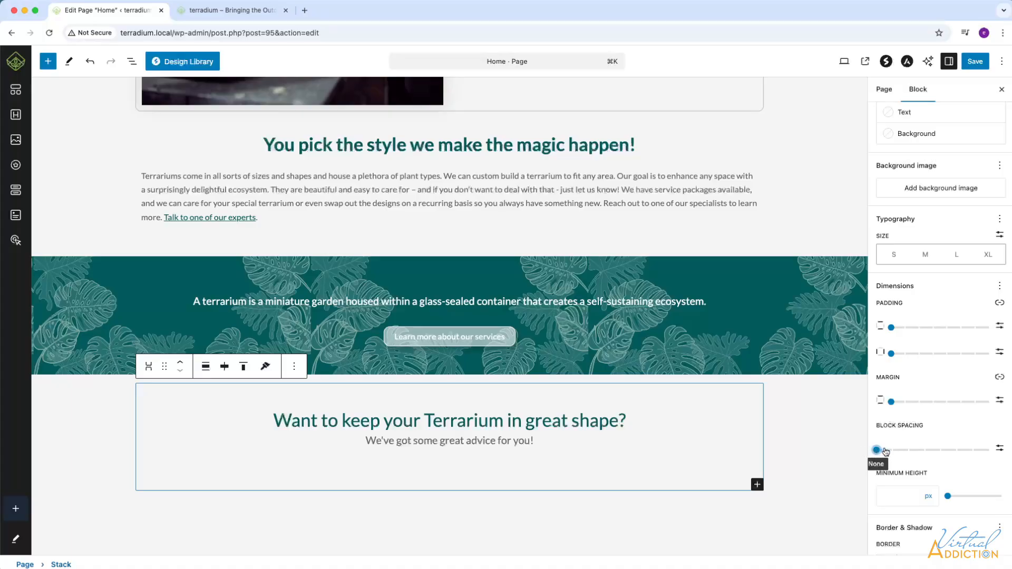
drag(885, 451, 890, 451)
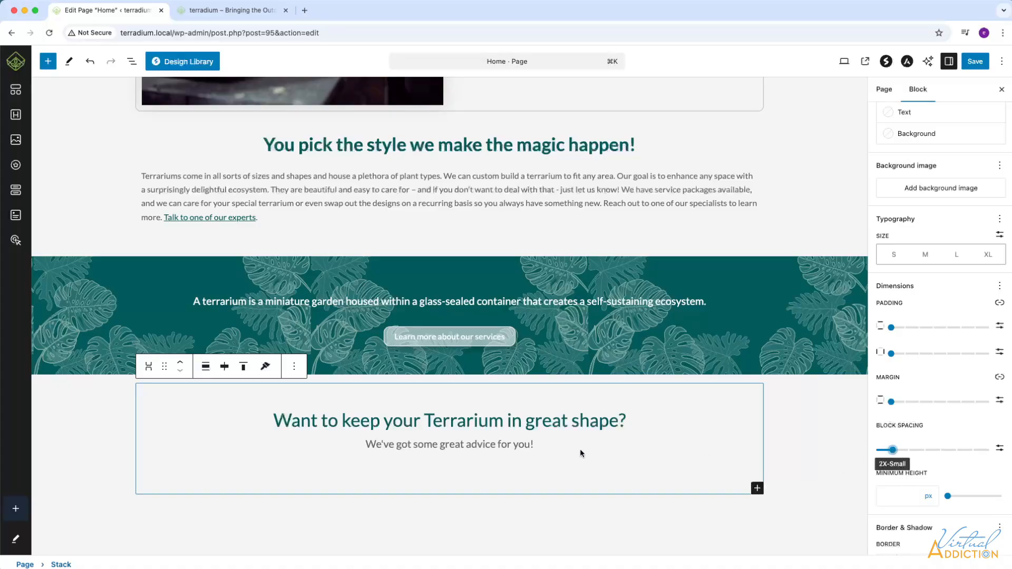
Insert a Spectra Post Carousel below the "We've got some great advice for you!" paragraph and save the page.
click(551, 448)
click(508, 457)
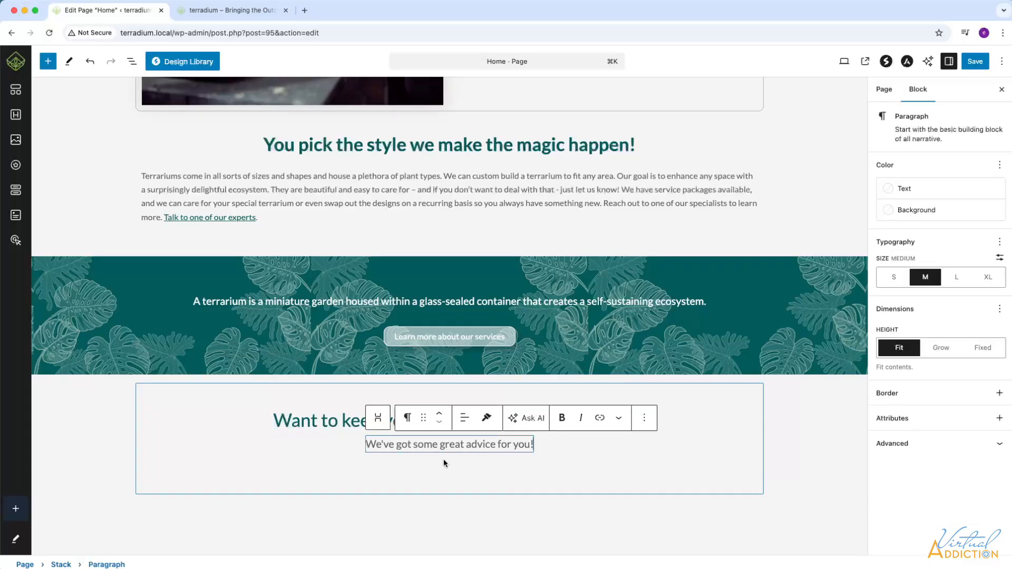
click(132, 61)
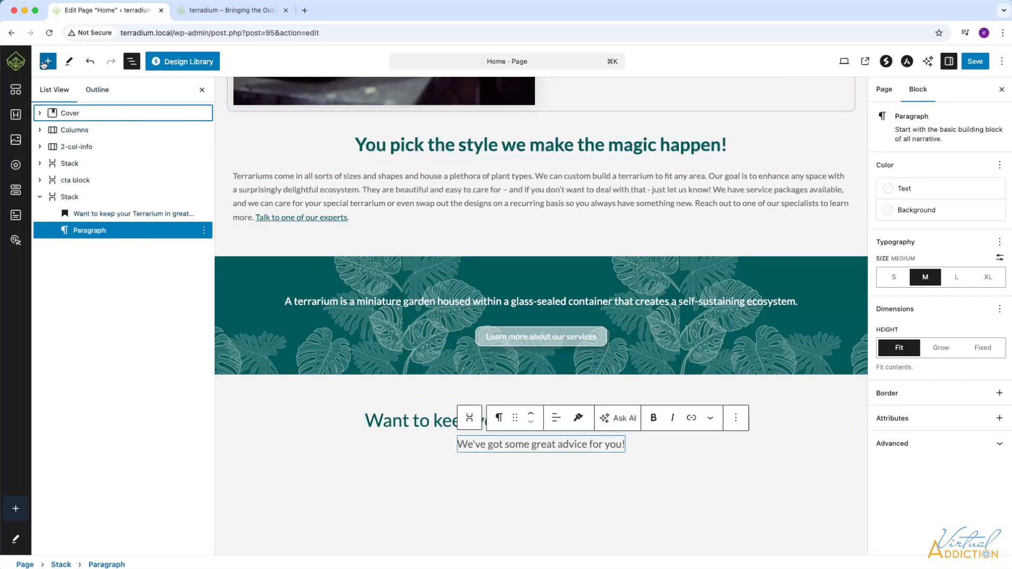
click(48, 62)
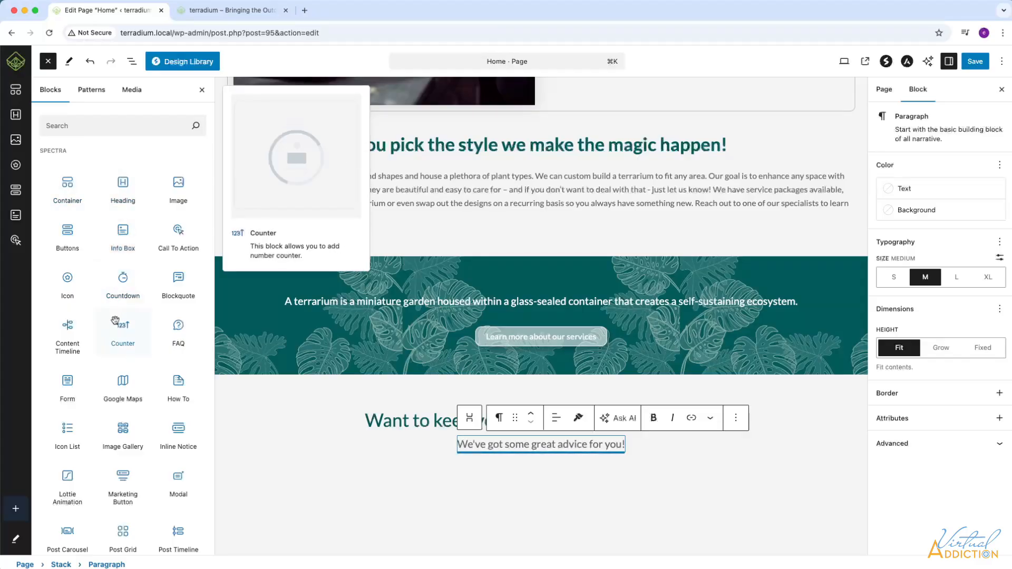
scroll(115, 320, down, 4)
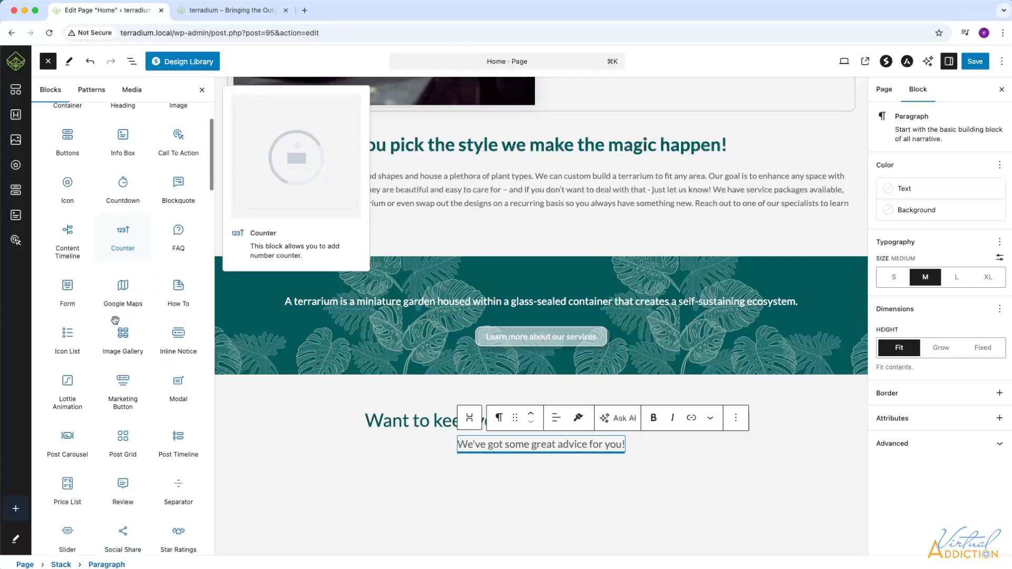
scroll(114, 320, down, 2)
scroll(113, 319, up, 6)
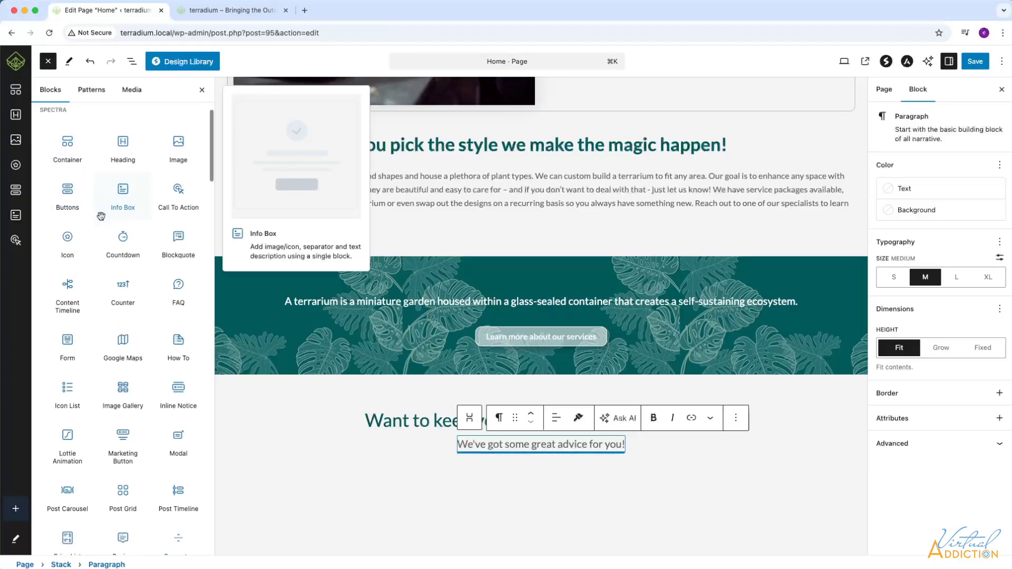
scroll(100, 213, down, 3)
scroll(100, 216, down, 9)
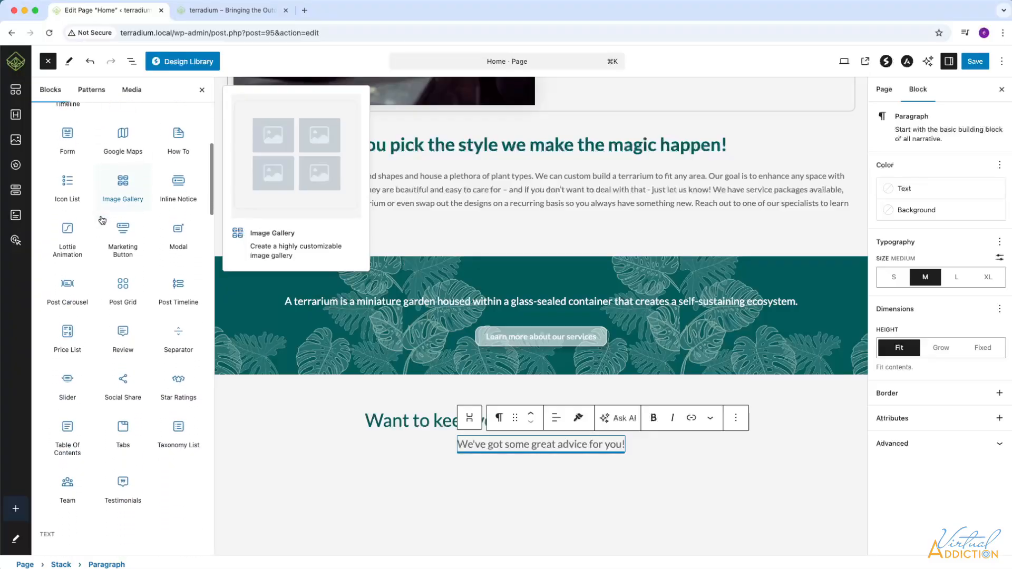
scroll(101, 216, down, 5)
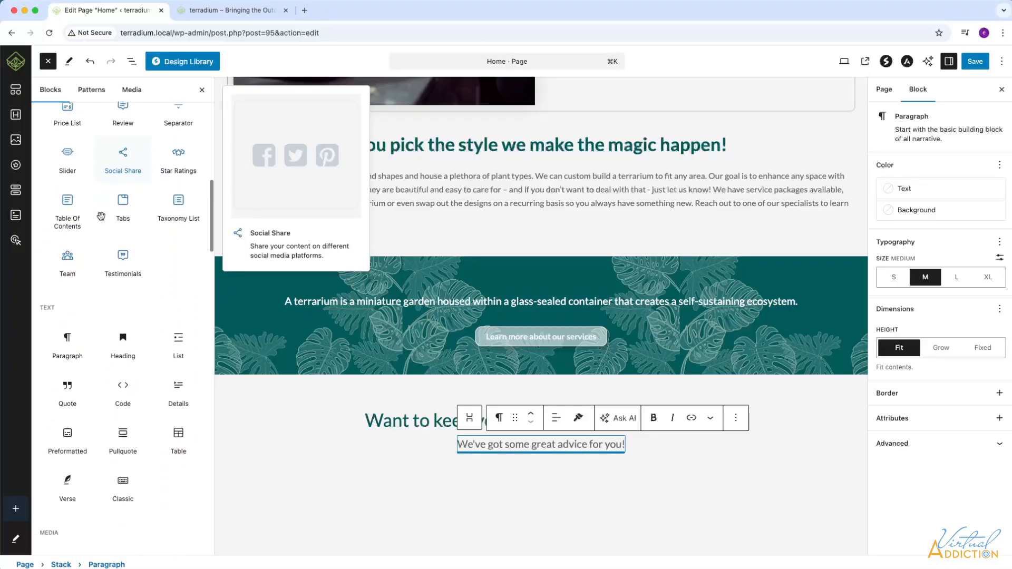
scroll(100, 216, down, 10)
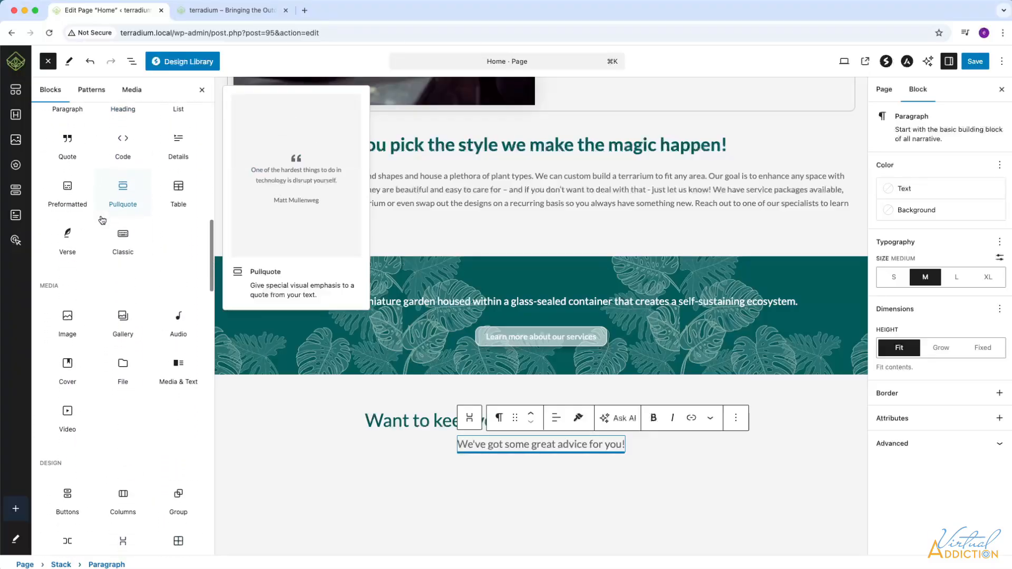
scroll(101, 216, down, 10)
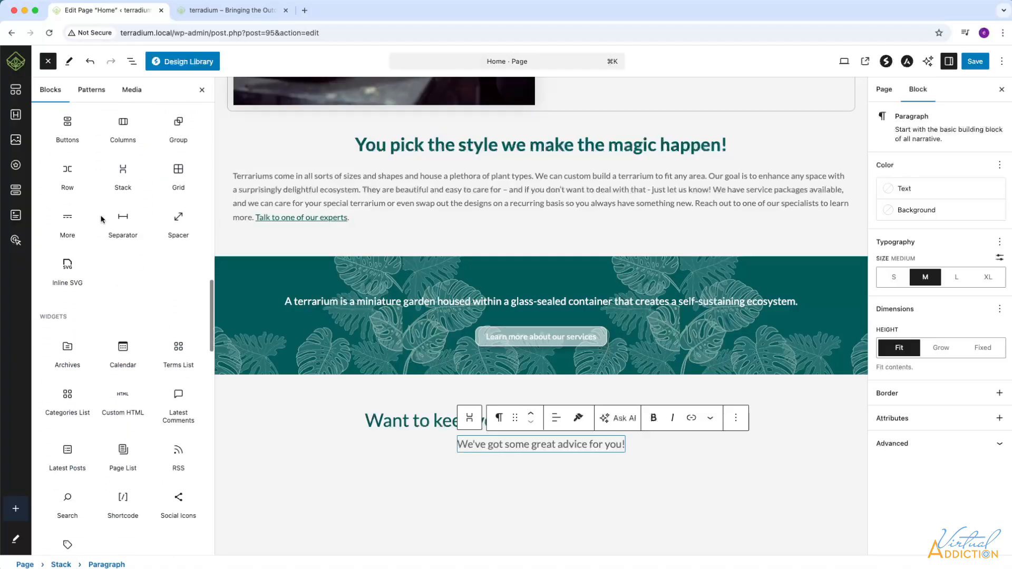
scroll(100, 218, up, 20)
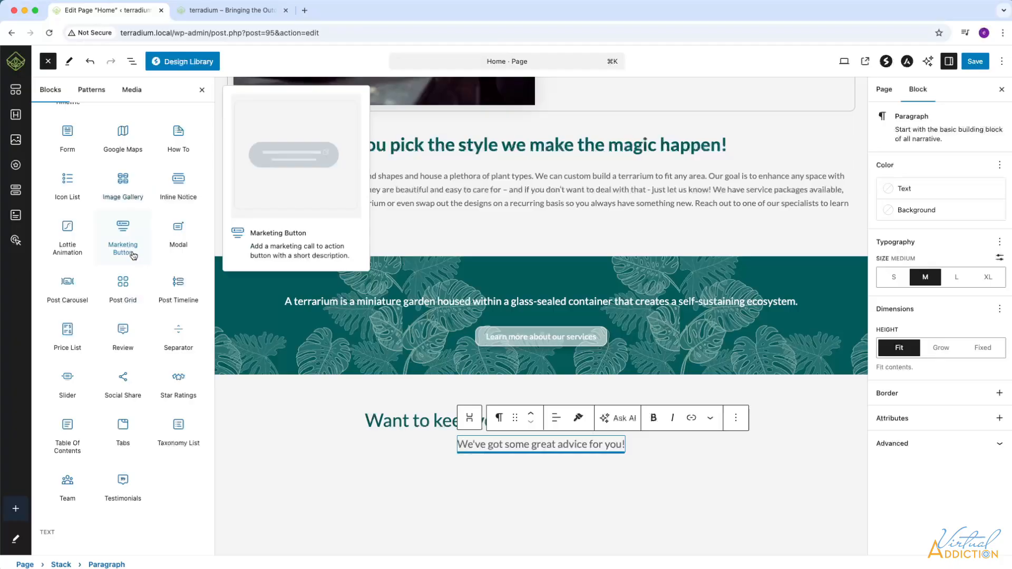
click(67, 285)
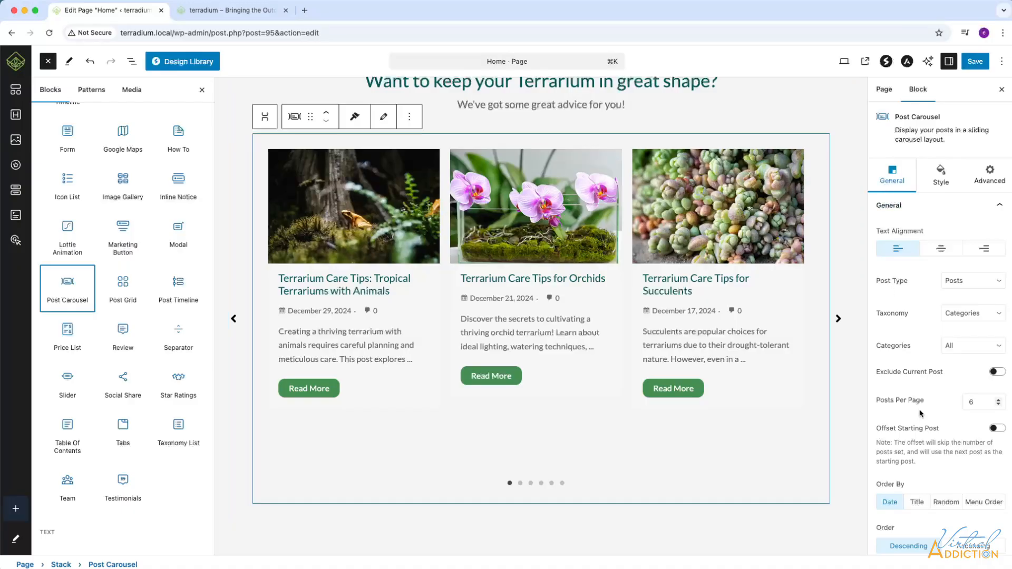
click(971, 63)
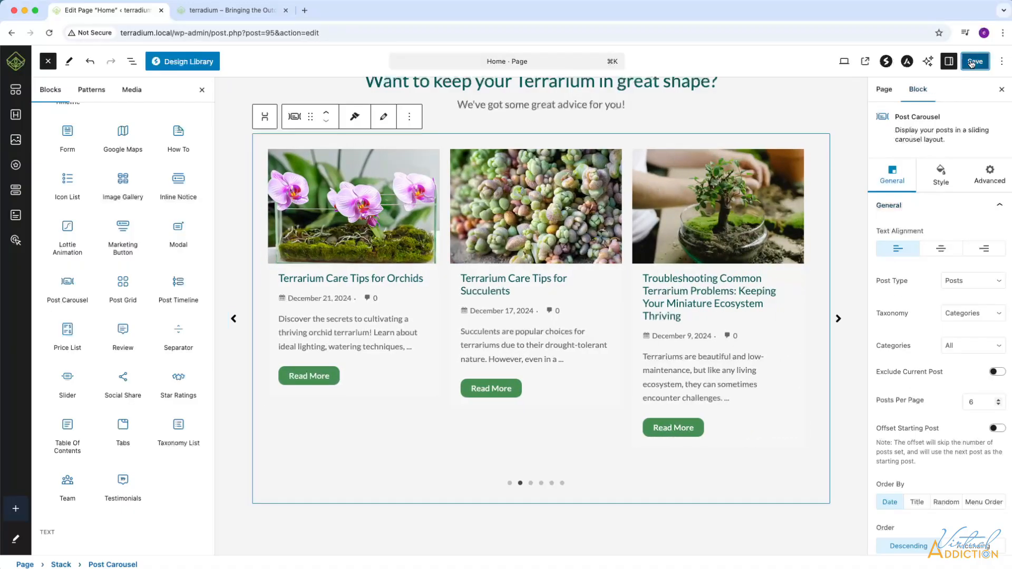
Reload the live home page in the other browser tab and step through the slides of the post carousel.
click(235, 15)
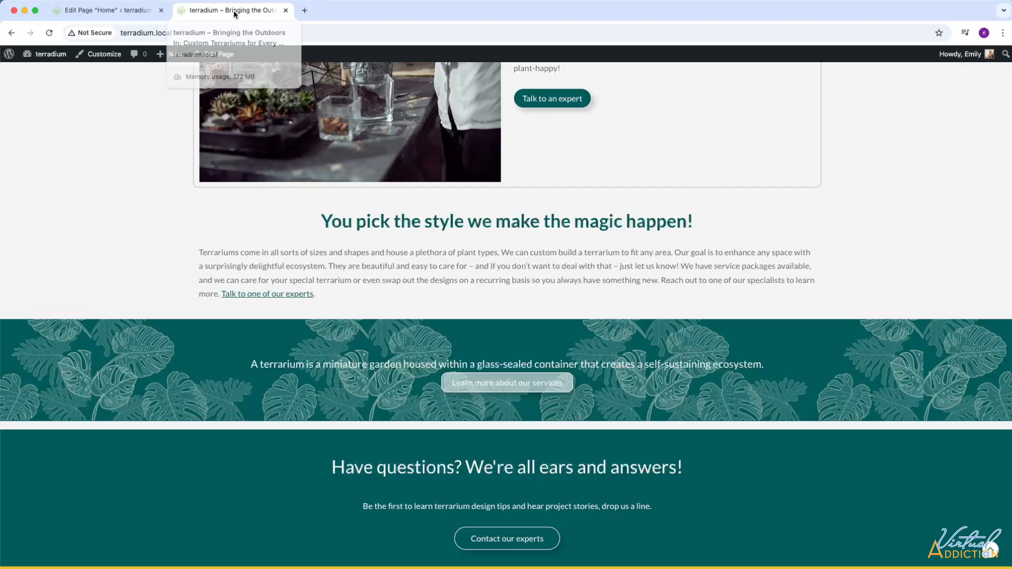
click(49, 33)
scroll(443, 354, down, 5)
scroll(443, 355, down, 1)
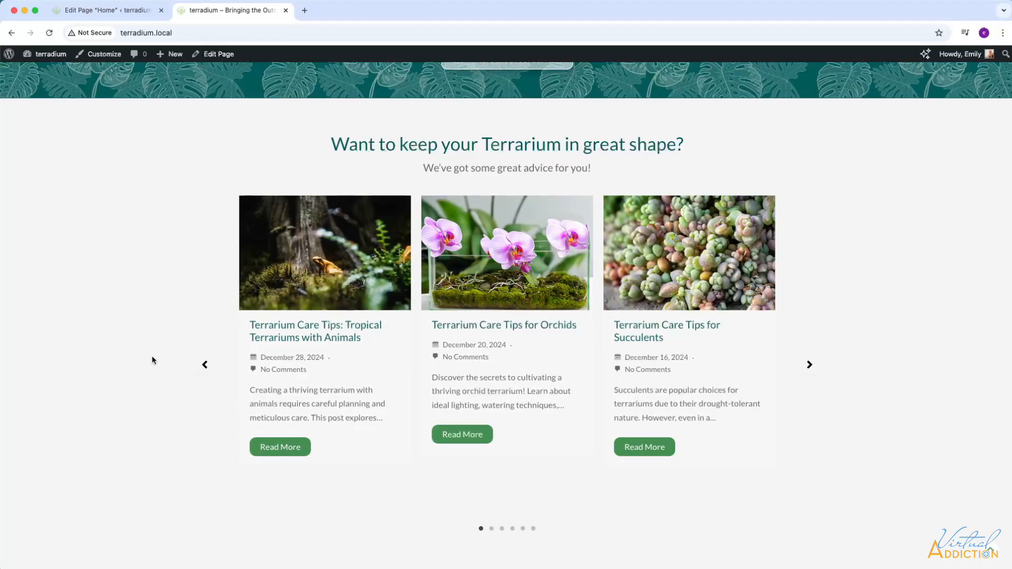
click(205, 366)
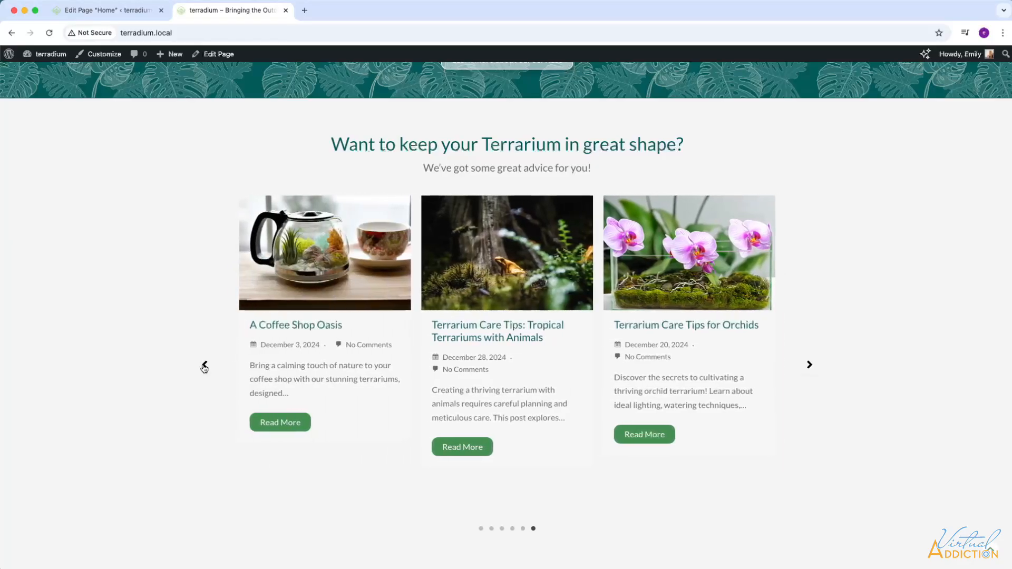
click(810, 365)
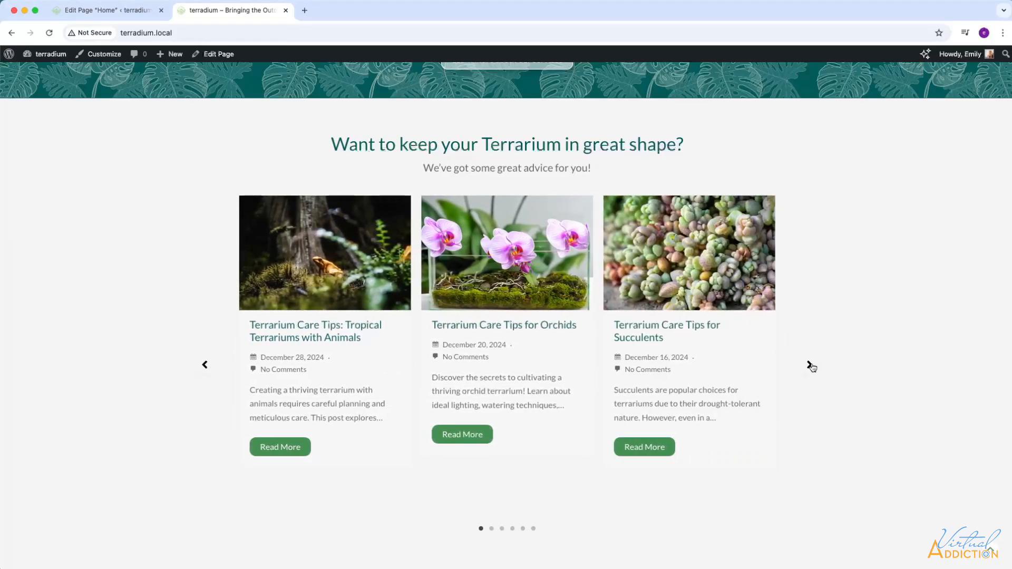
click(513, 530)
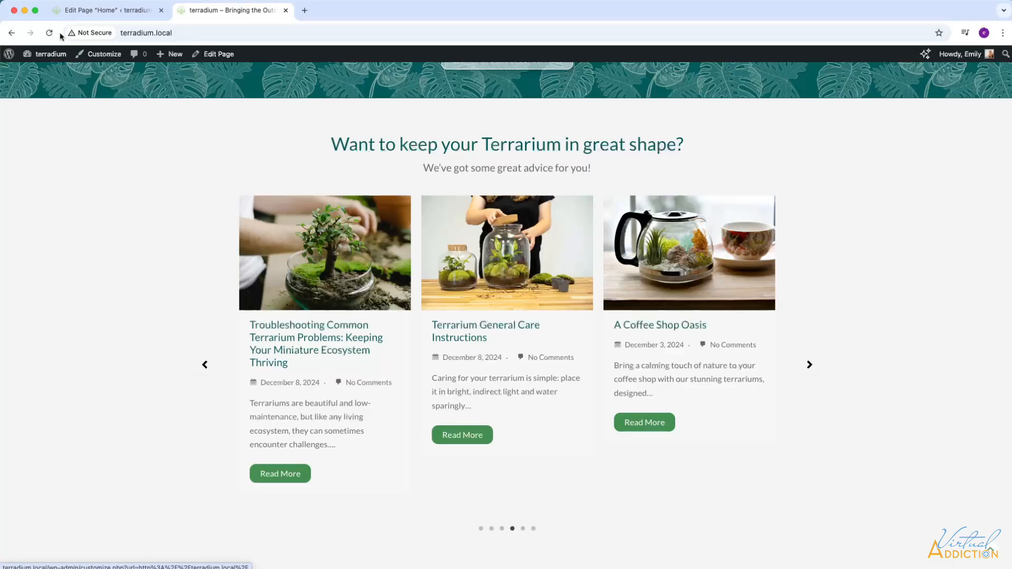
Return to the page editor, try centering the Post Carousel's text, and restore its left alignment.
click(112, 10)
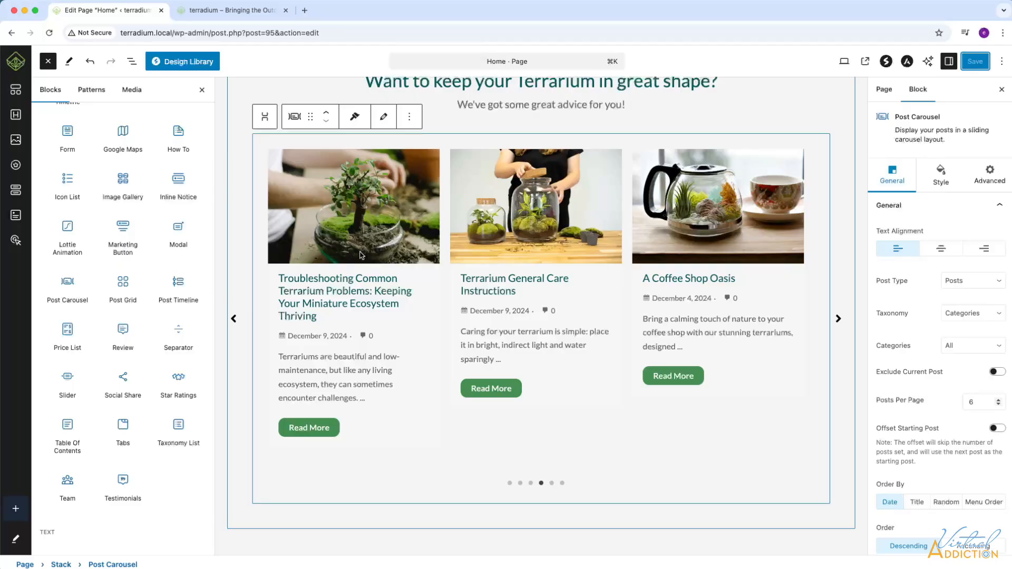
click(131, 62)
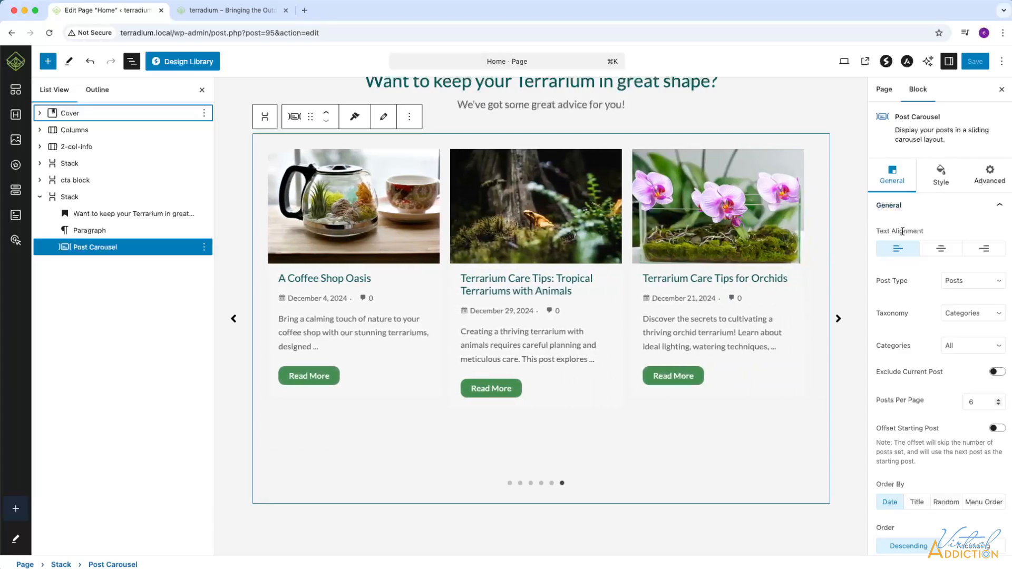
click(941, 249)
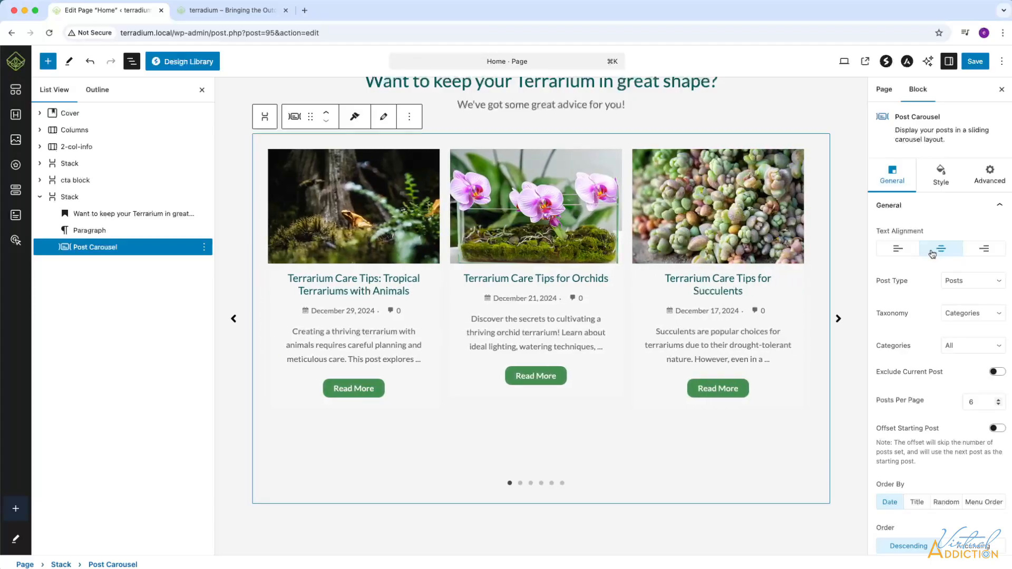
click(891, 252)
Examine the post types and categories available for the Post Carousel, keeping Posts and All selected.
click(963, 281)
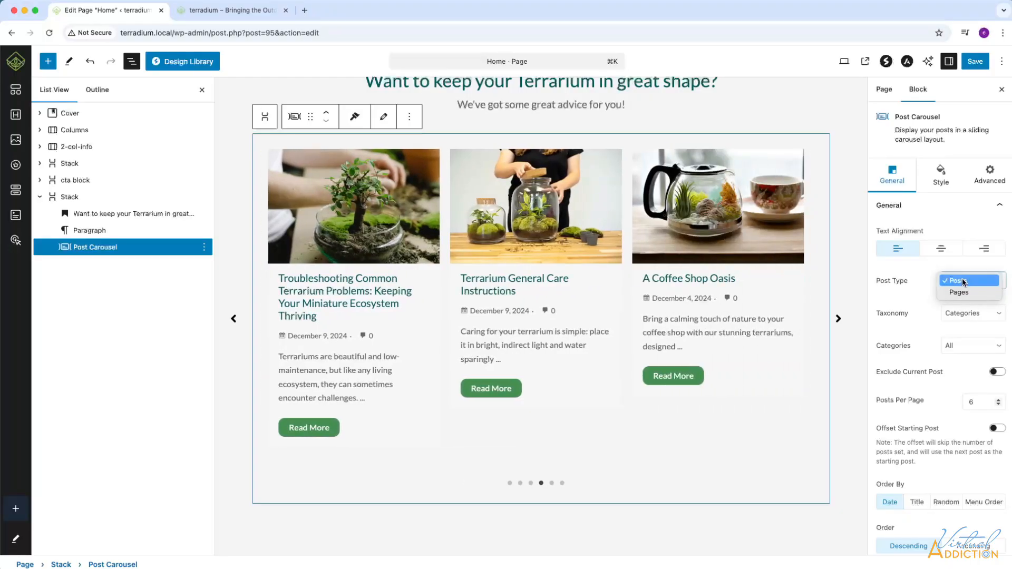
click(963, 281)
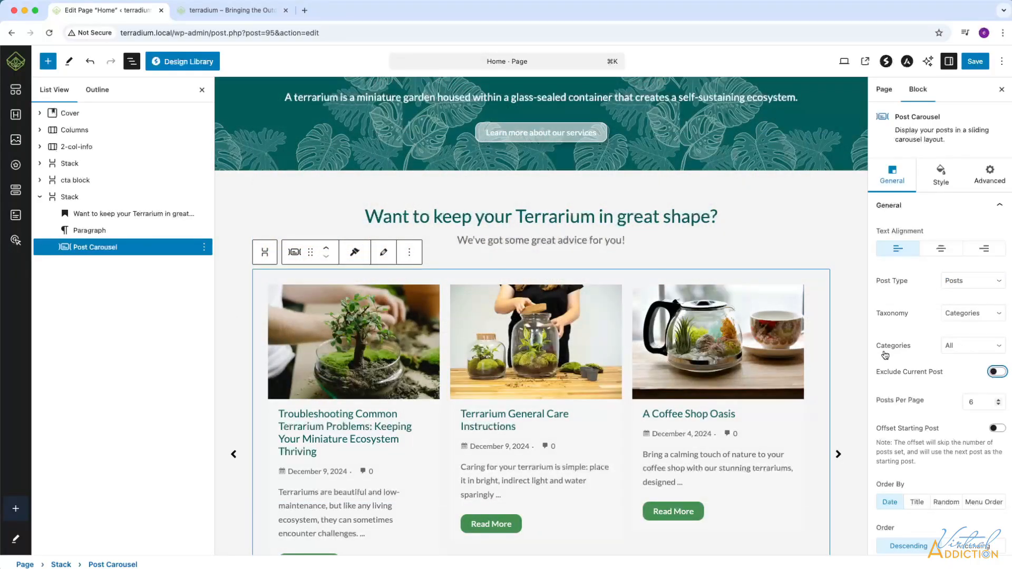
click(965, 346)
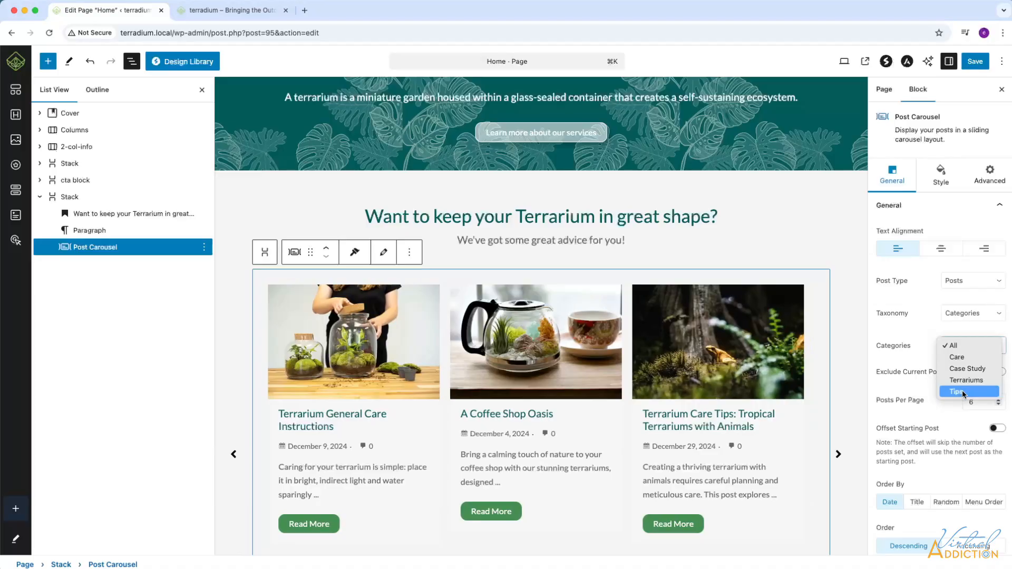
click(925, 364)
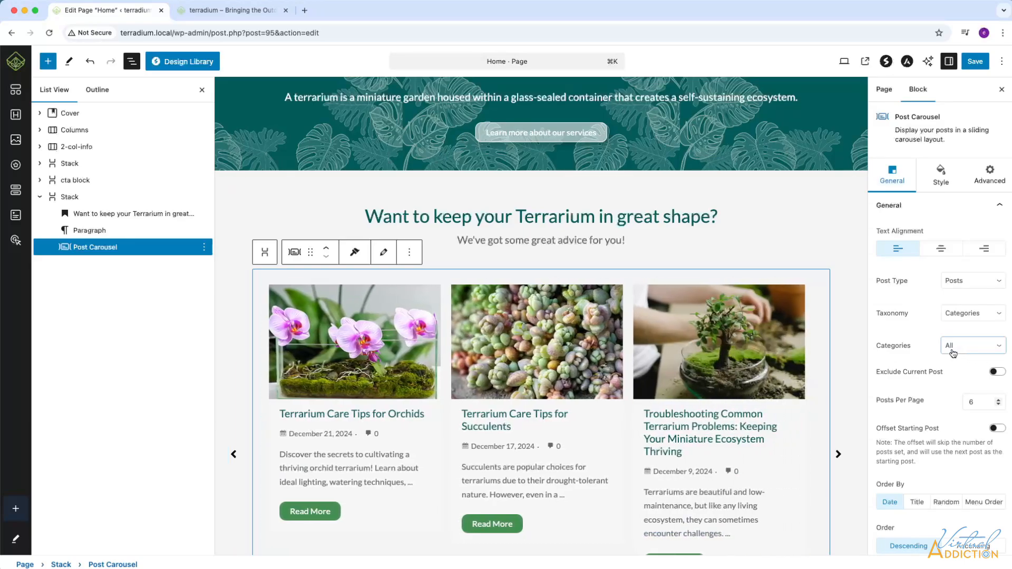
Save the page, leave the editor and open the list of all posts.
click(975, 61)
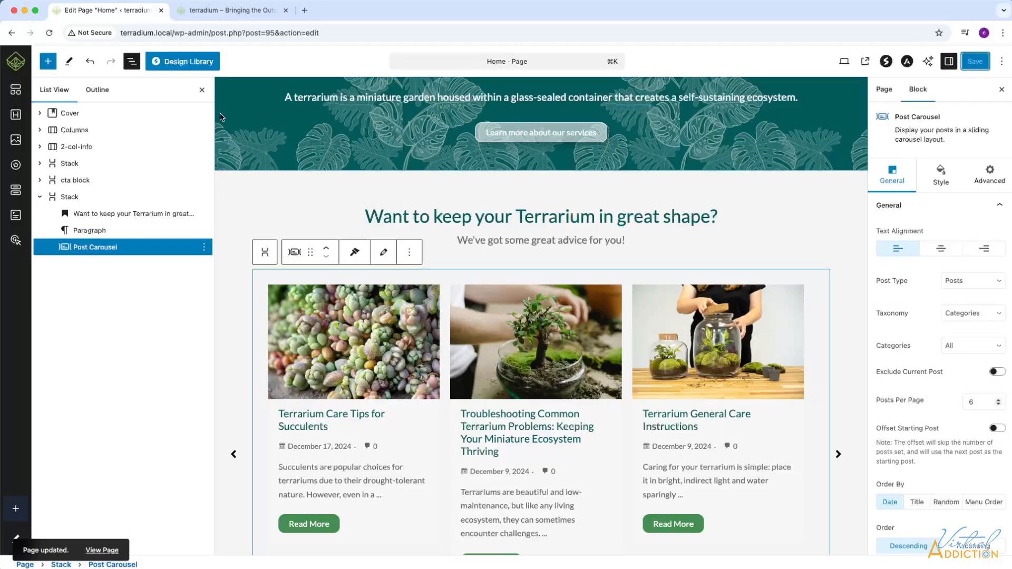
click(24, 68)
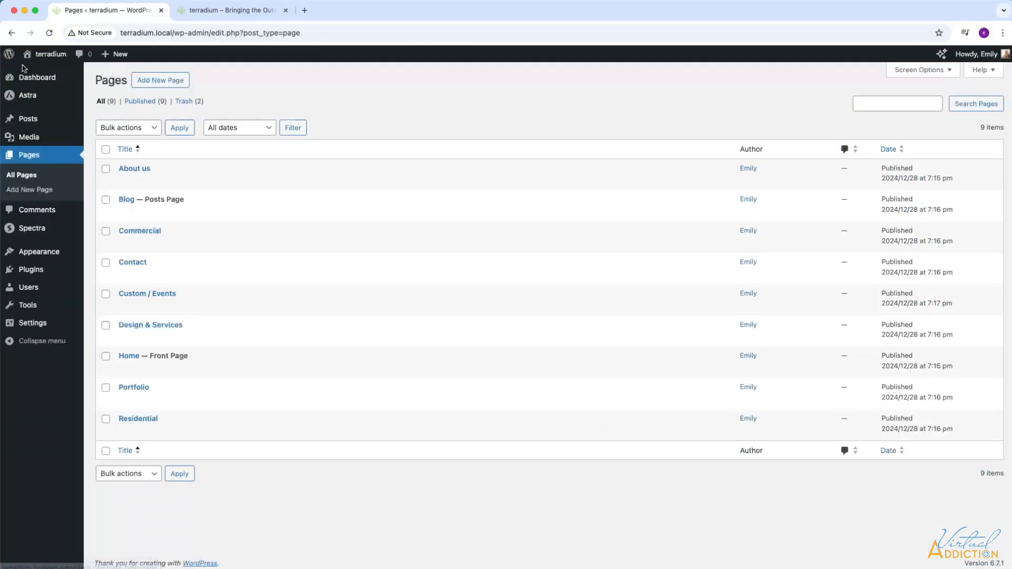
mouse_move(30, 120)
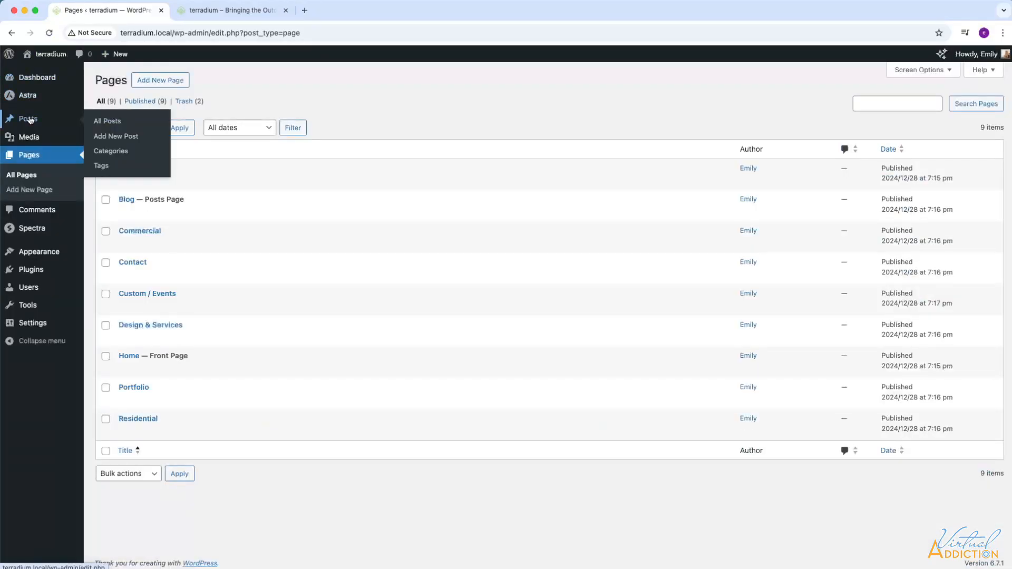
click(113, 122)
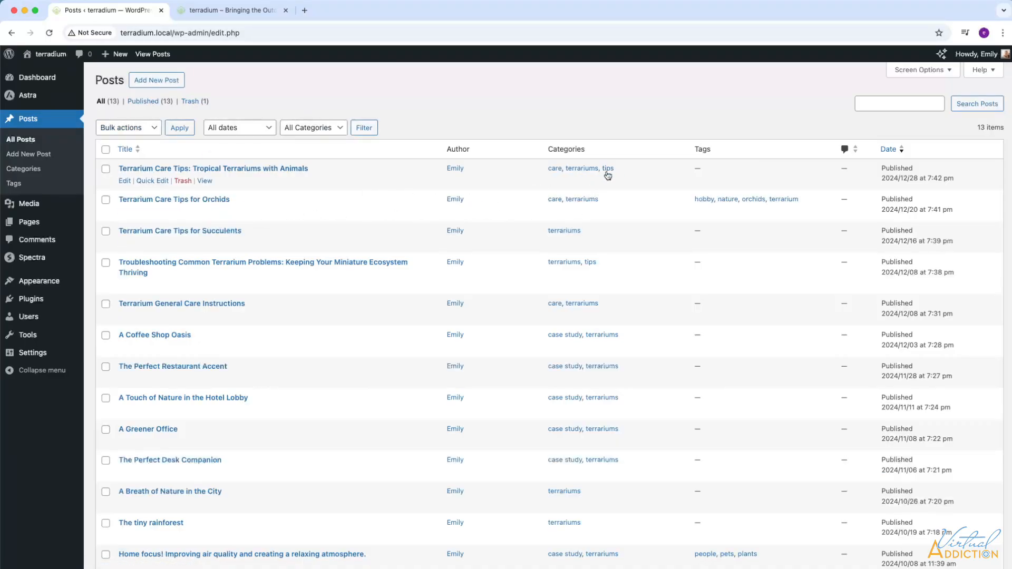
Add the tips category to the posts "Terrarium Care Tips for Orchids" and "Terrarium General Care Instructions".
click(143, 212)
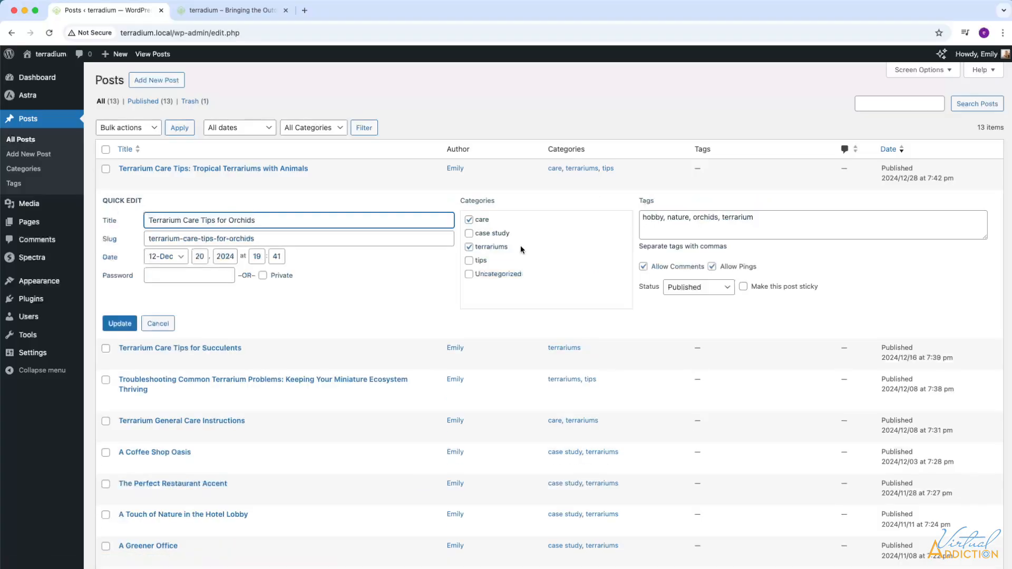
click(468, 260)
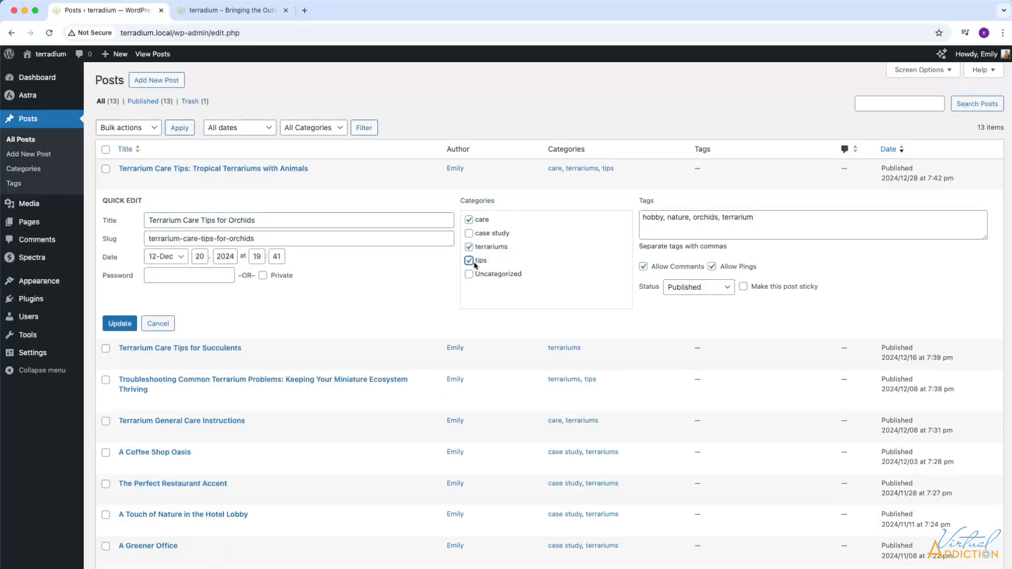
click(120, 323)
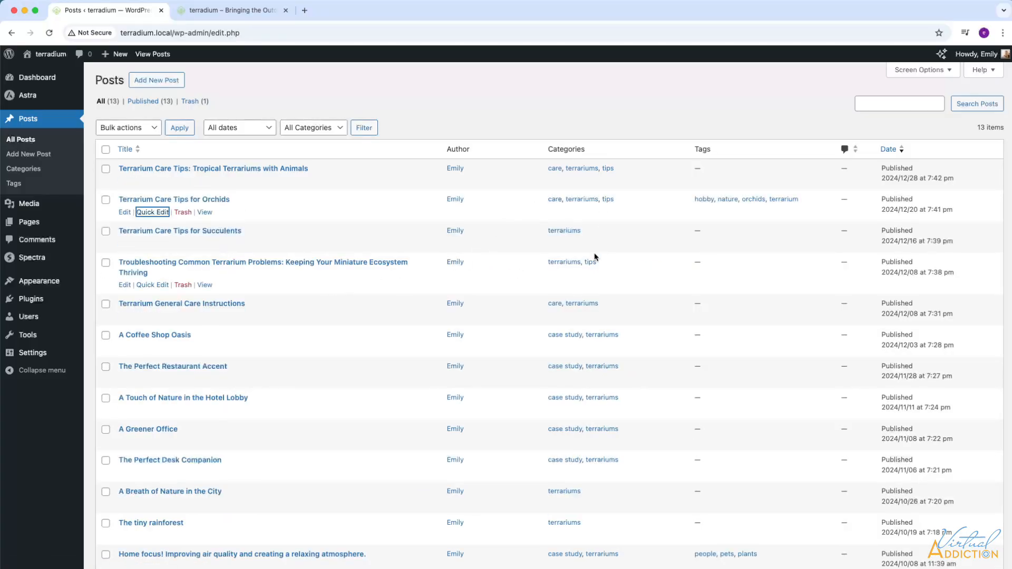
click(152, 315)
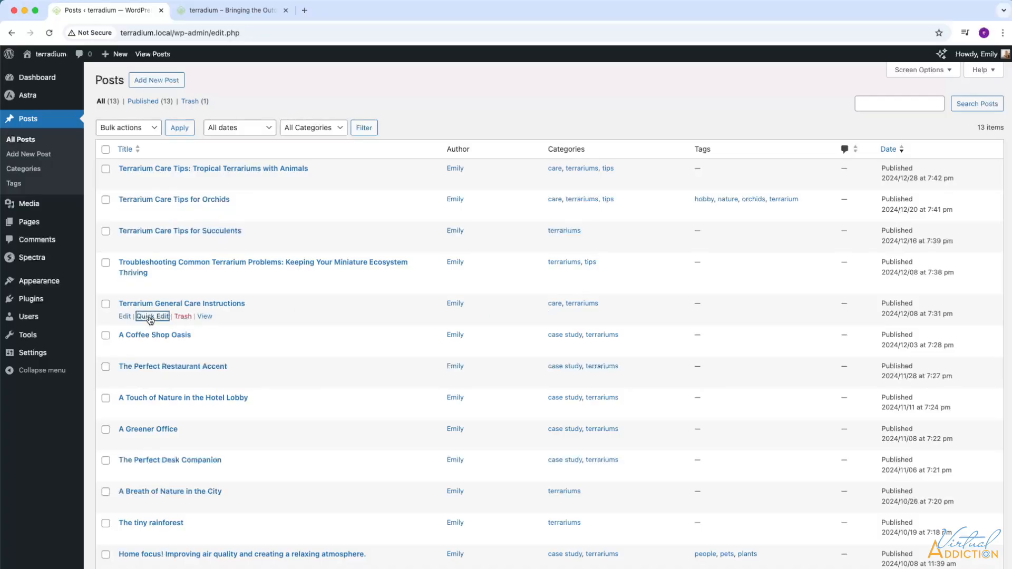
click(469, 364)
click(121, 427)
Go to the list of all pages and open the Home page for editing.
mouse_move(53, 222)
click(104, 225)
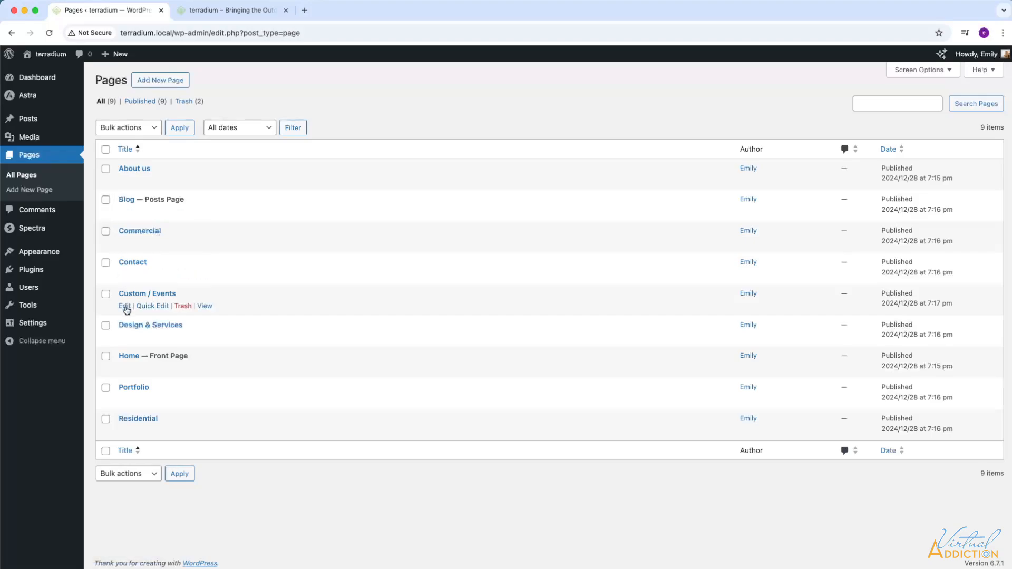
click(125, 369)
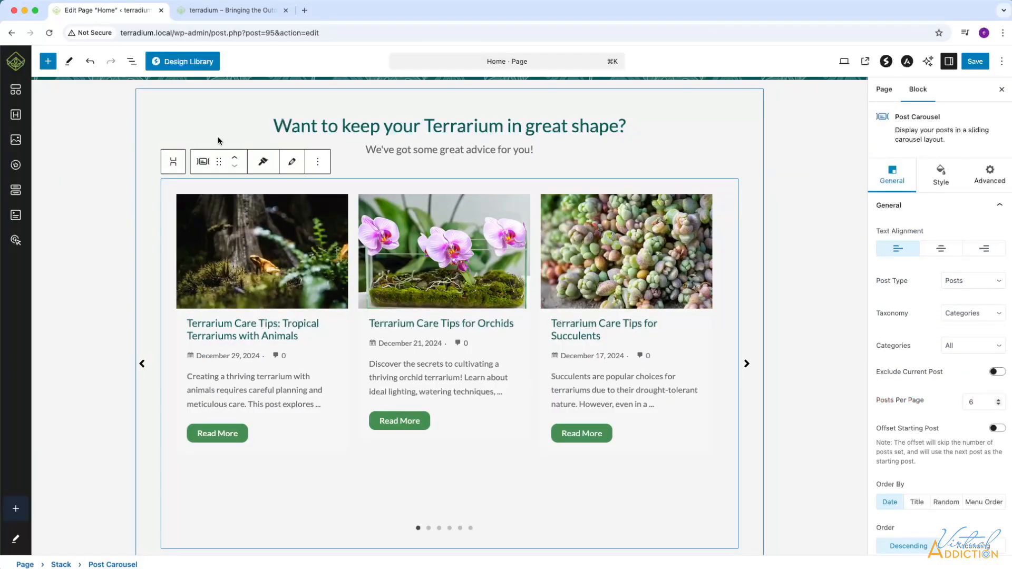
Show the page's block structure, select the Post Carousel and limit its posts to the Tips category.
click(131, 61)
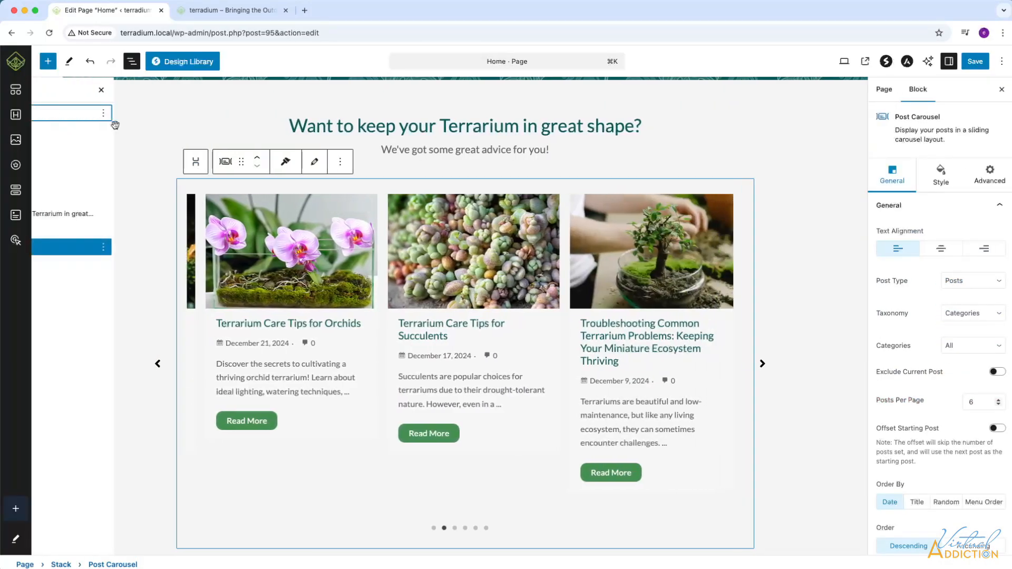
click(94, 246)
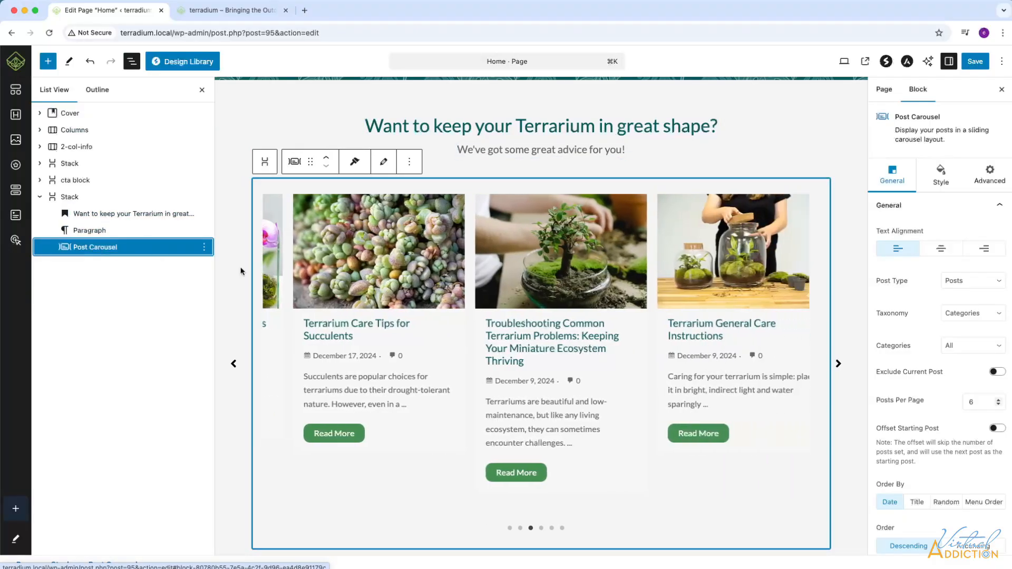
click(965, 346)
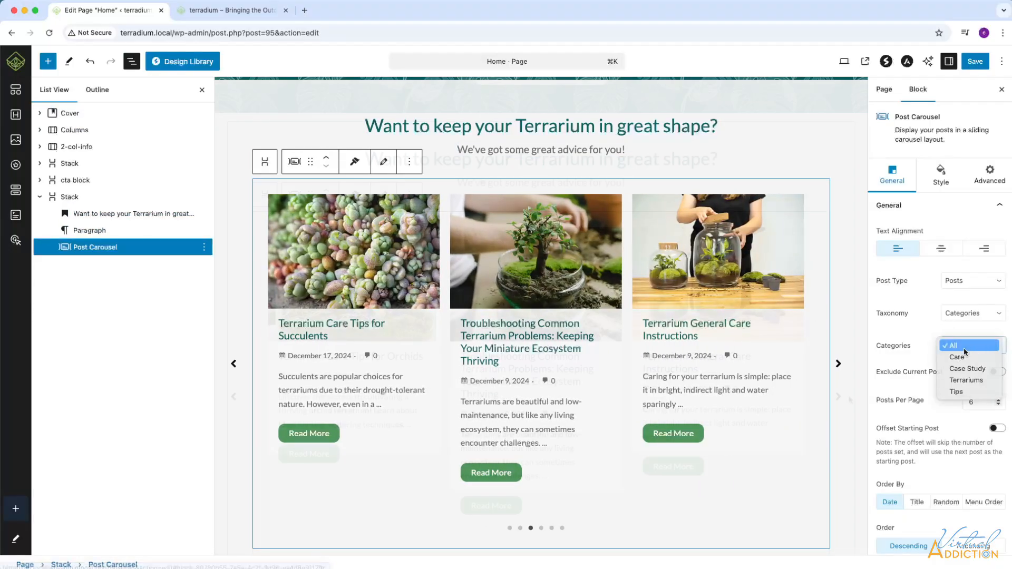
click(965, 390)
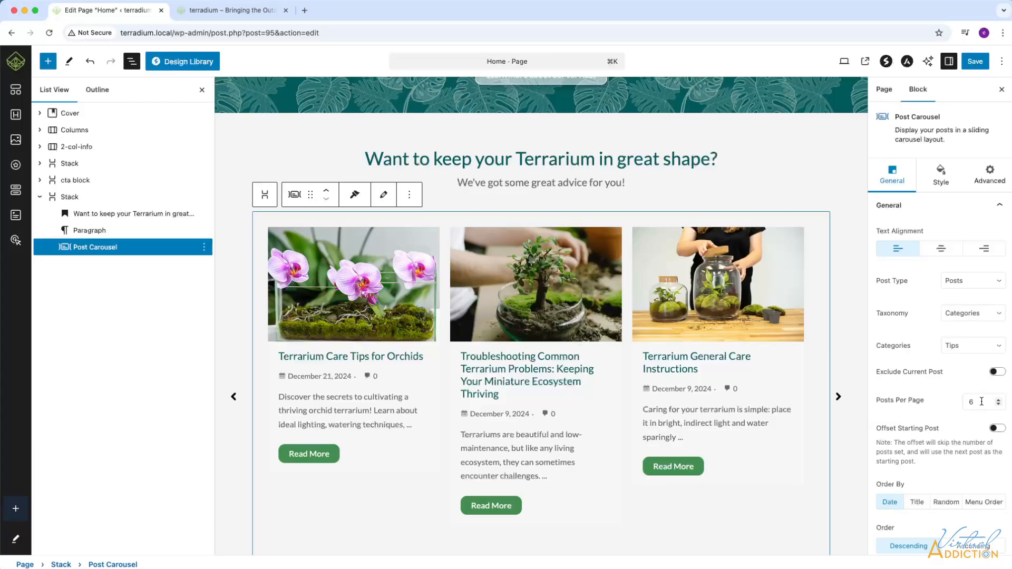
Order the Post Carousel's posts by Random.
scroll(896, 340, down, 2)
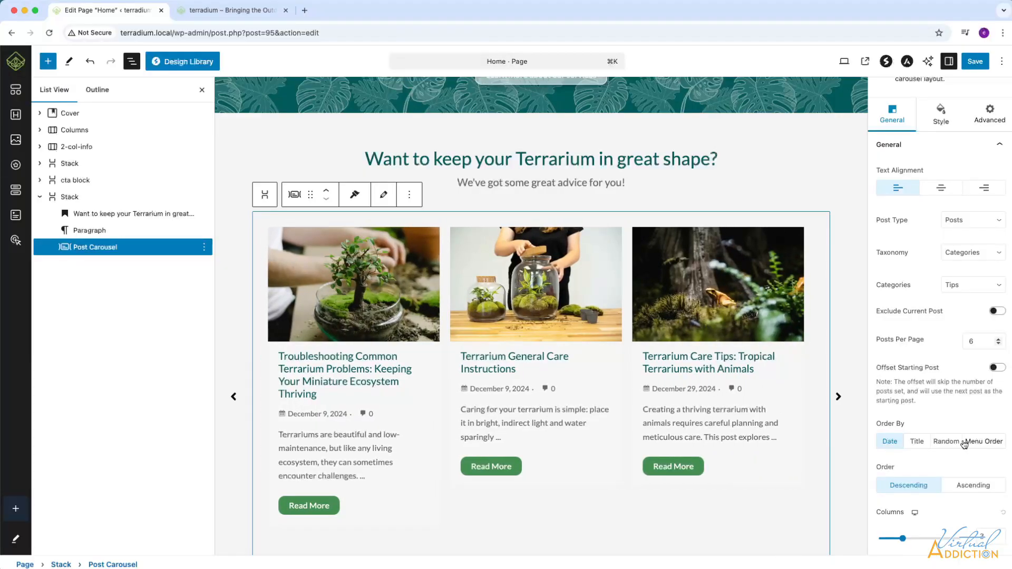
click(946, 442)
click(947, 443)
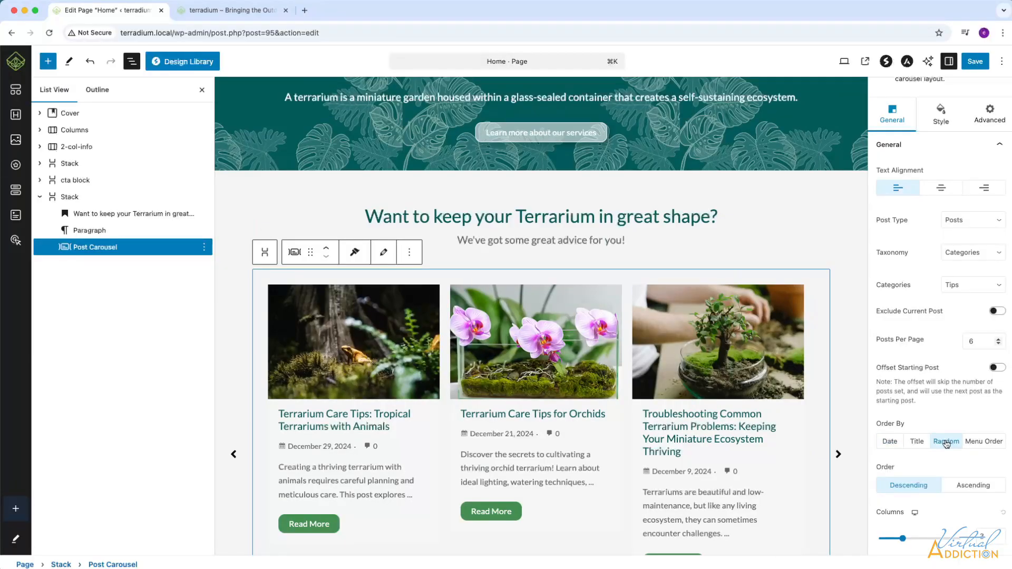
Set the Post Carousel to 2 columns and enable Equal Height.
scroll(775, 327, down, 3)
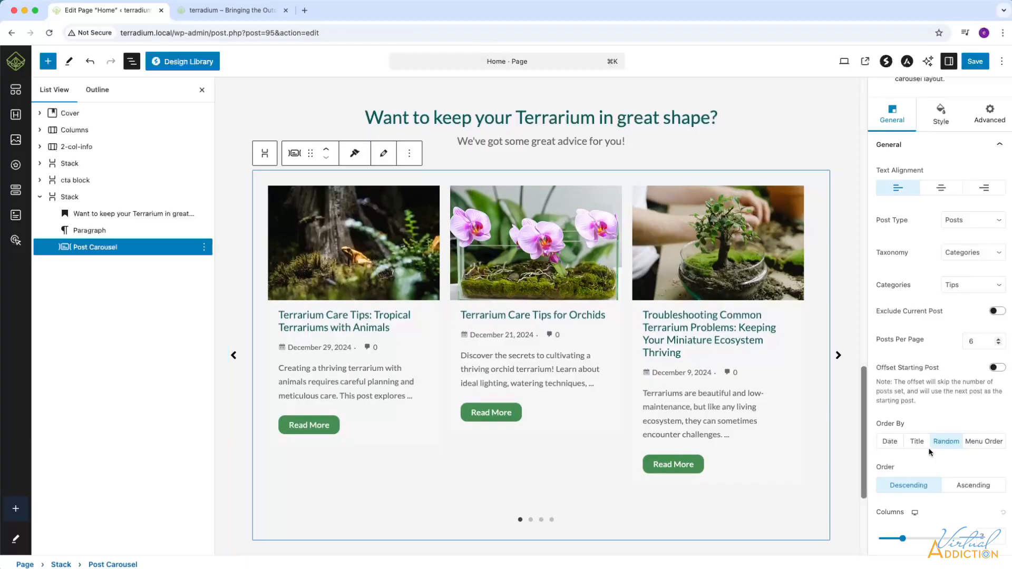
scroll(927, 451, down, 3)
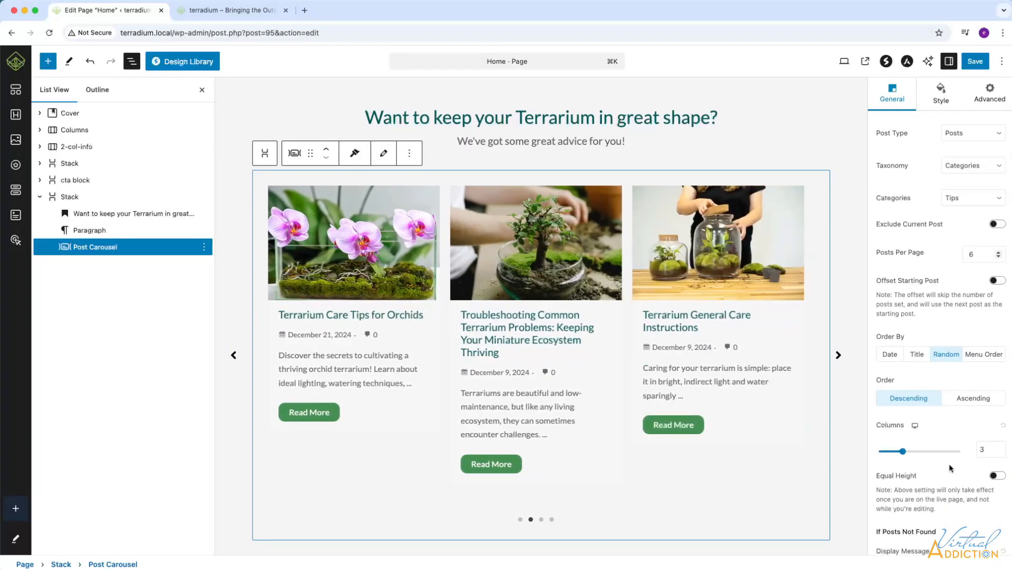
drag(901, 451, 890, 451)
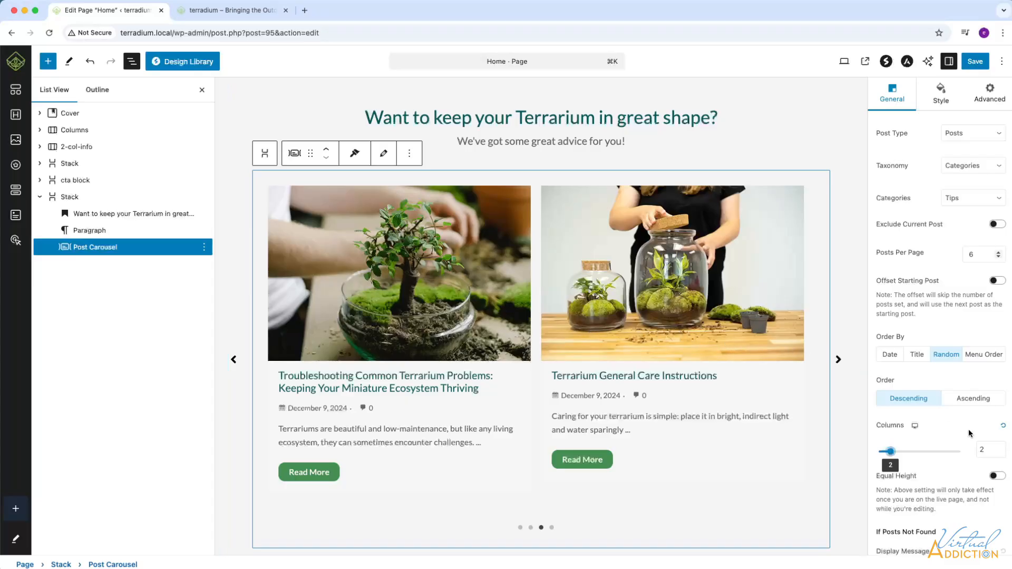
click(1001, 477)
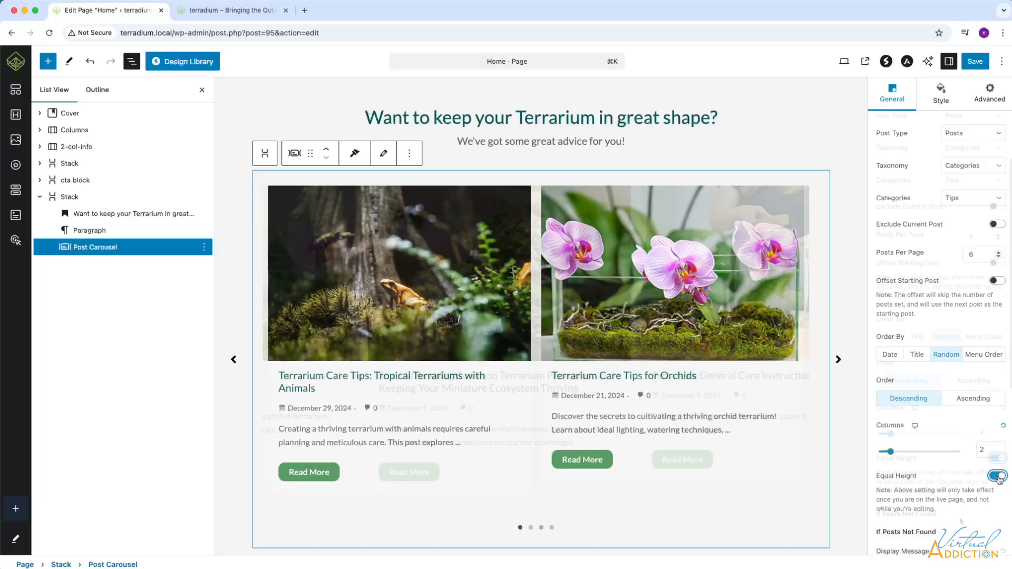
Turn off the carousel's Autoplay and set its Transition Speed to 1000 ms.
scroll(959, 522, down, 2)
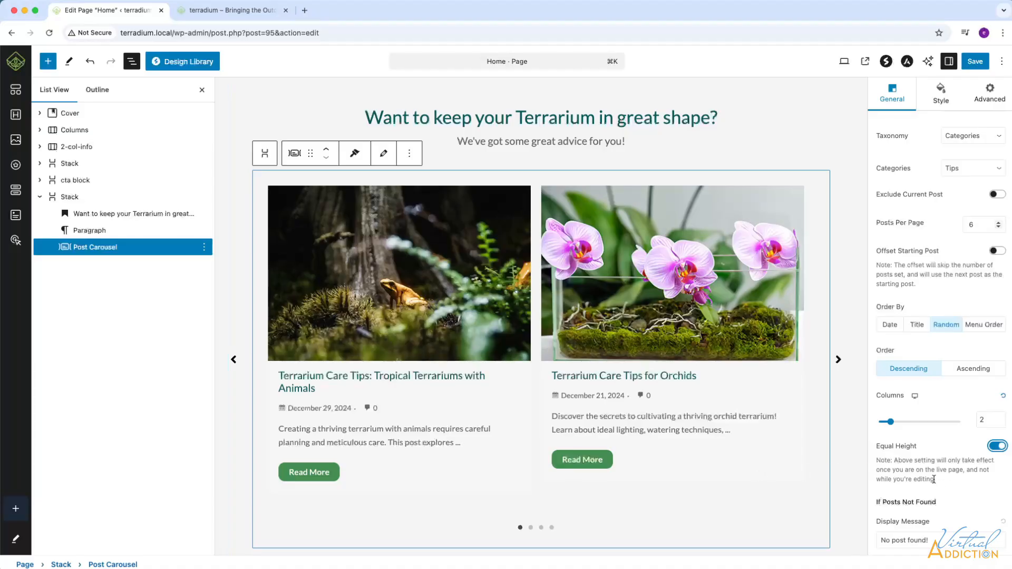
scroll(934, 479, down, 3)
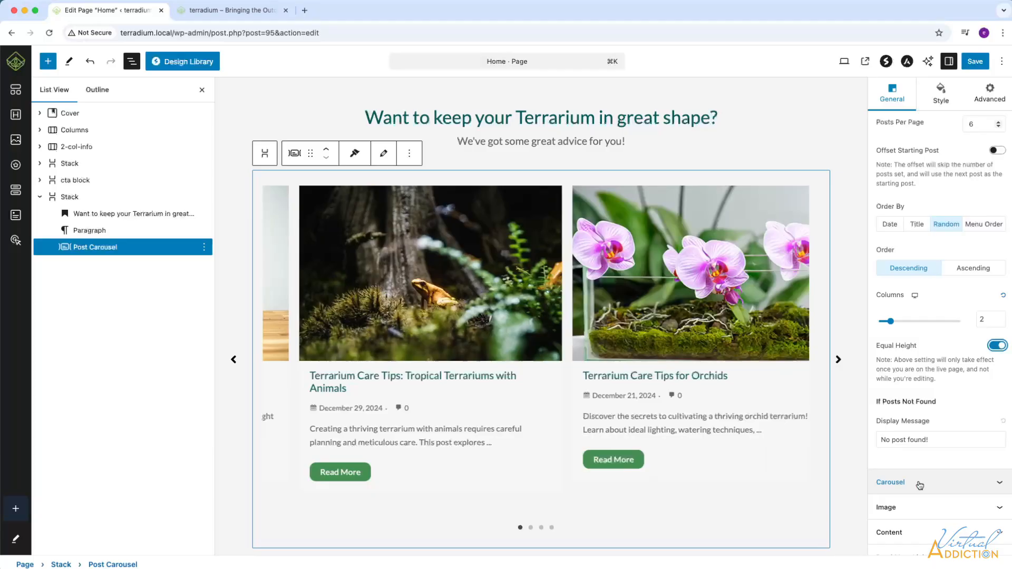
click(1000, 485)
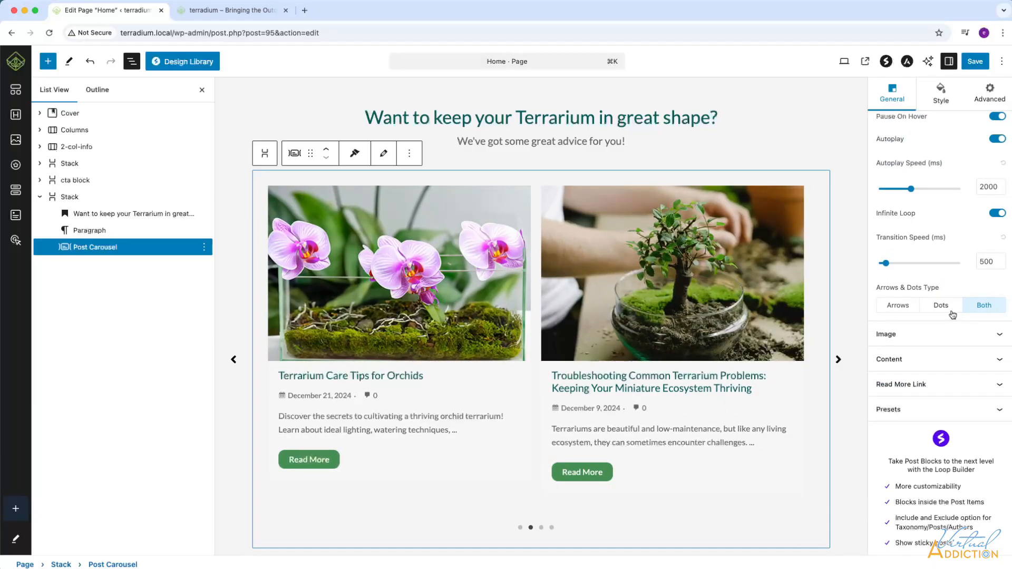
scroll(938, 233, up, 5)
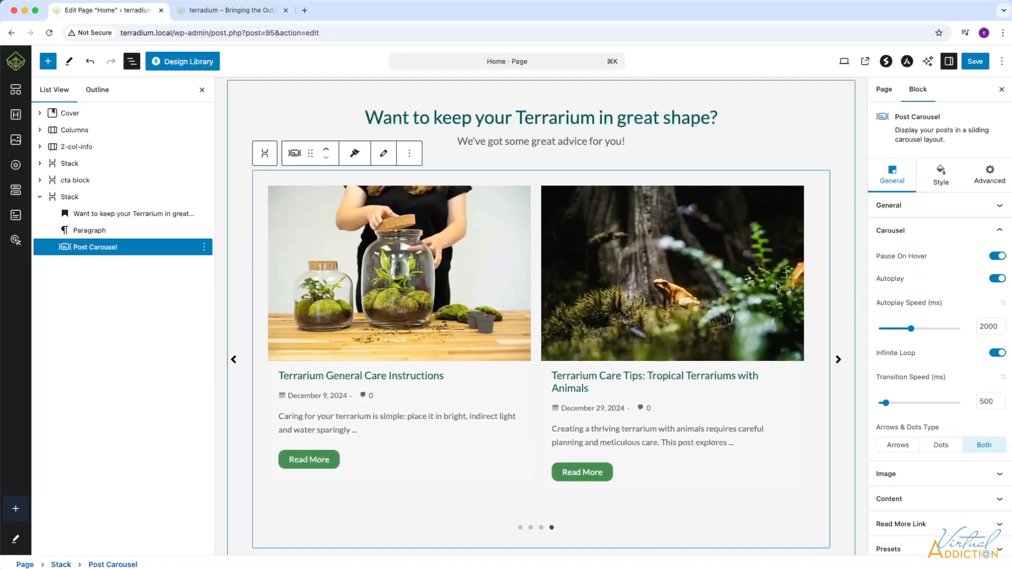
click(996, 279)
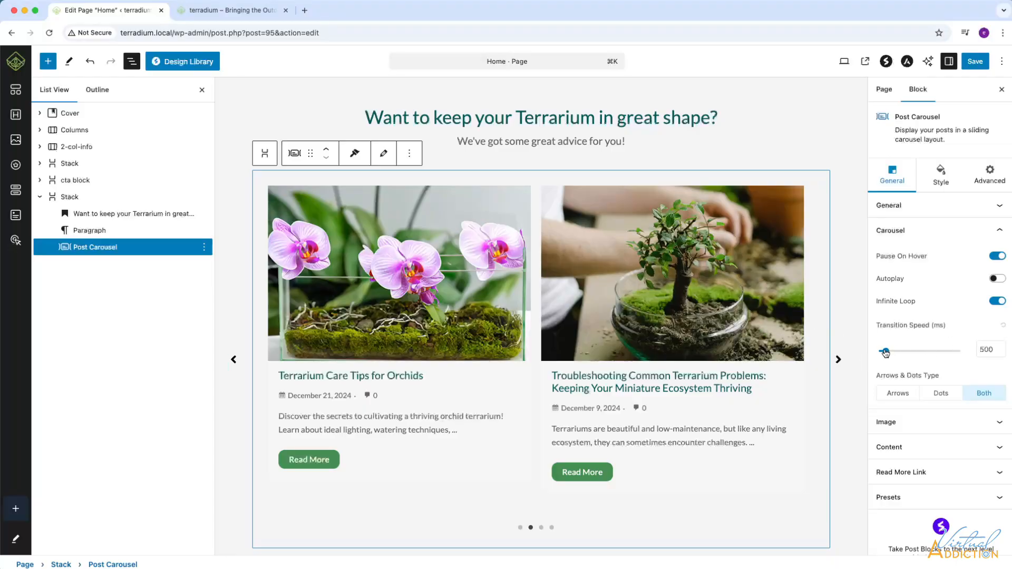
drag(885, 351, 892, 352)
drag(994, 350, 972, 351)
text(1000)
Try the carousel navigation with arrows only and with dots only, and restore both.
click(900, 396)
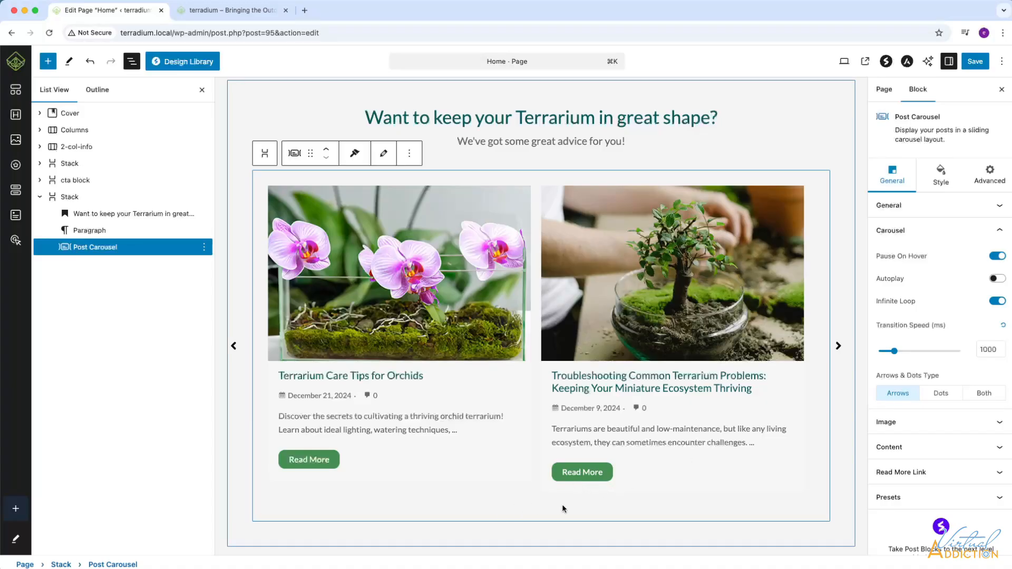
click(941, 393)
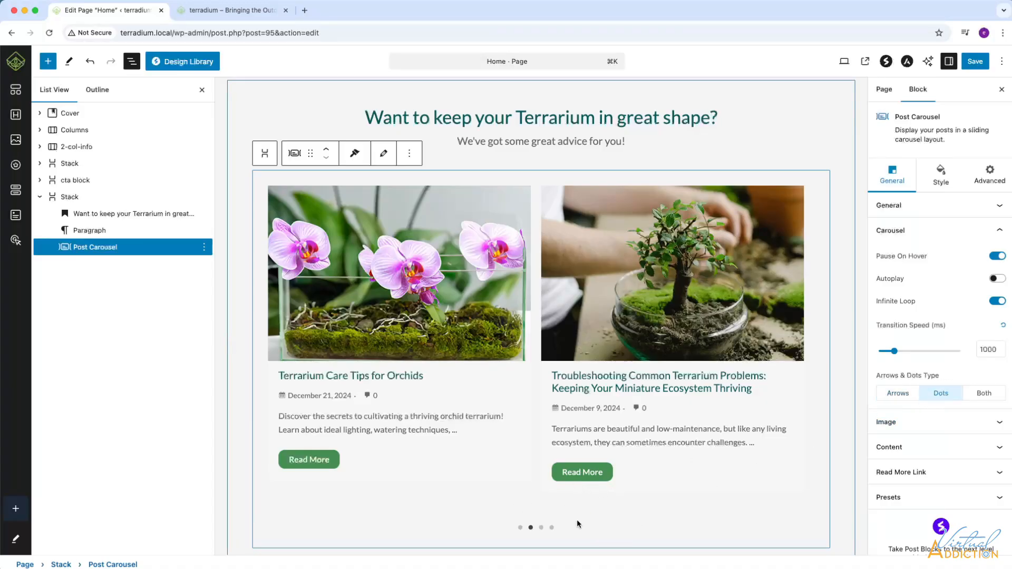
click(981, 393)
View the carousel's image settings, and hide the date, comment count and meta icon in its content.
click(965, 419)
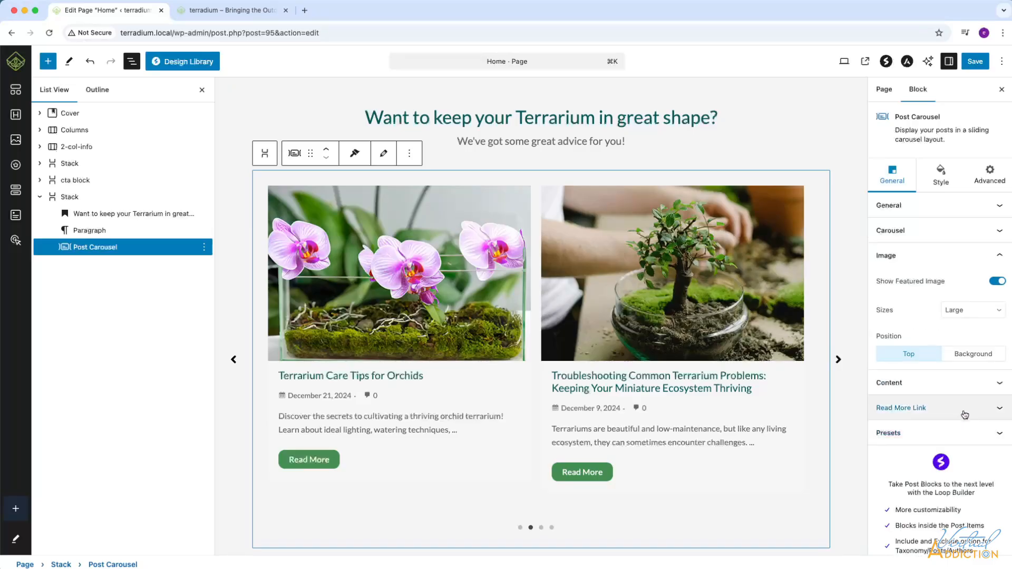
click(951, 384)
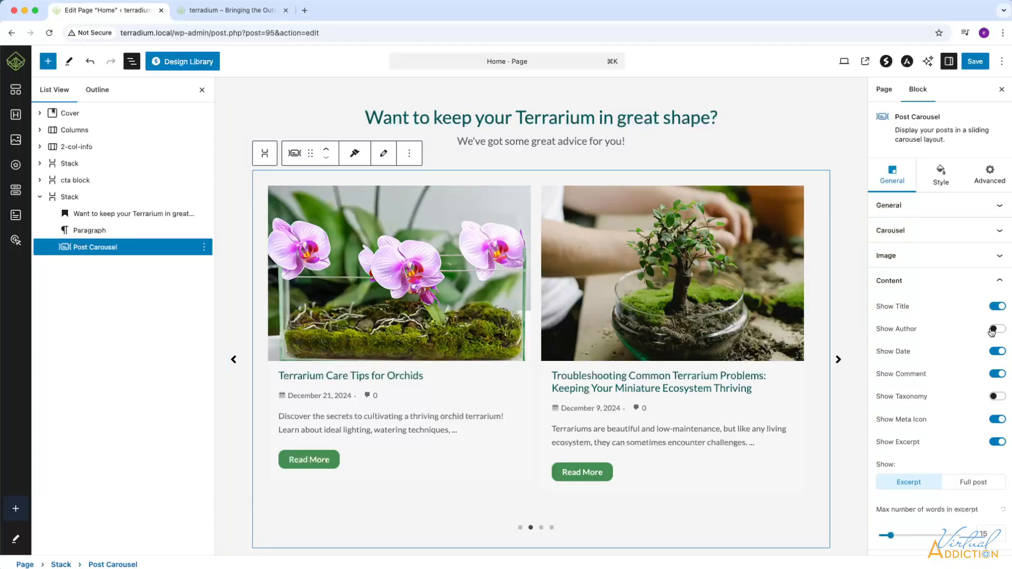
click(996, 352)
click(996, 374)
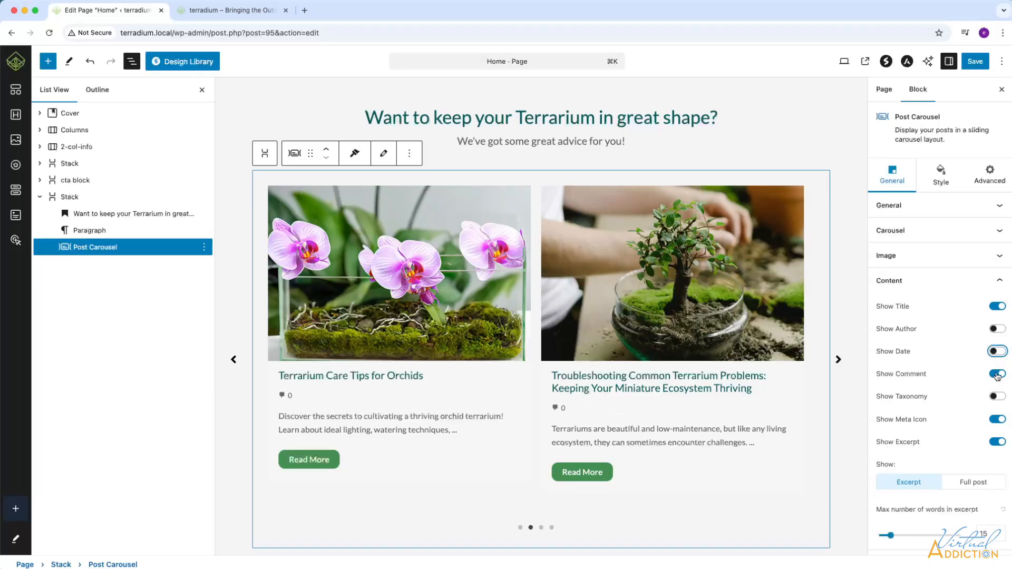
click(994, 421)
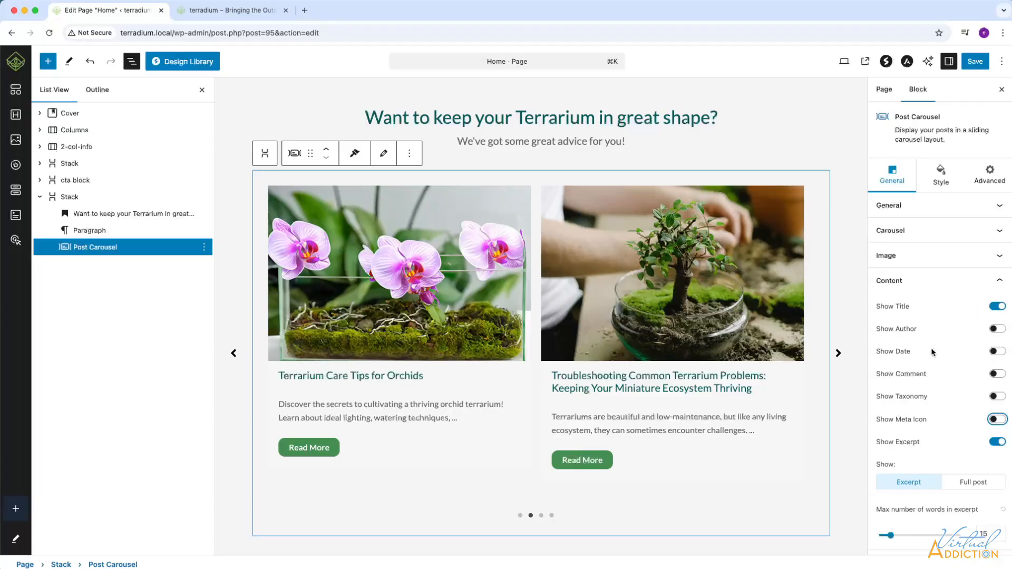
Set the maximum number of words in the carousel's excerpts to 20.
scroll(943, 412, down, 2)
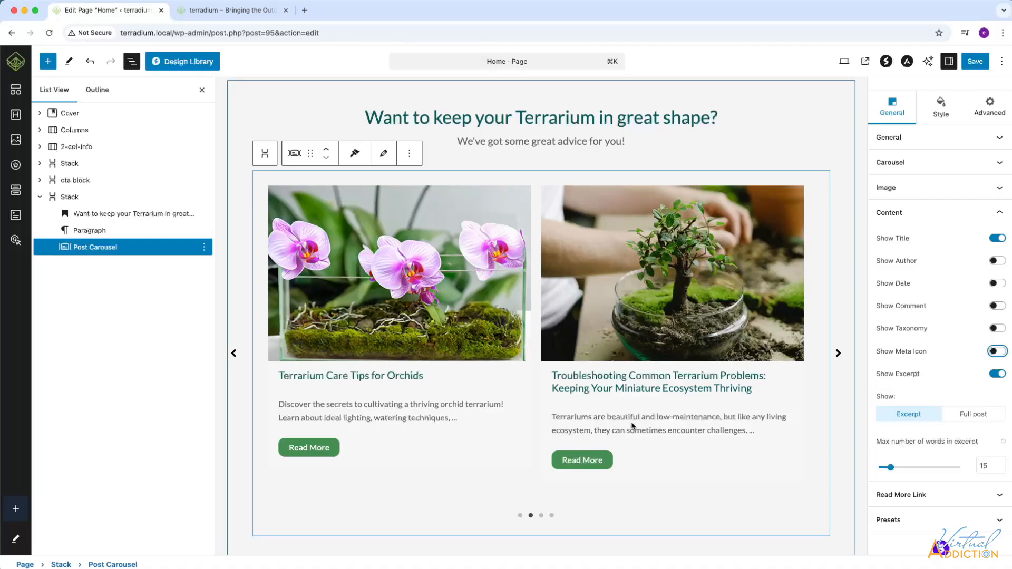
double_click(989, 466)
text(20)
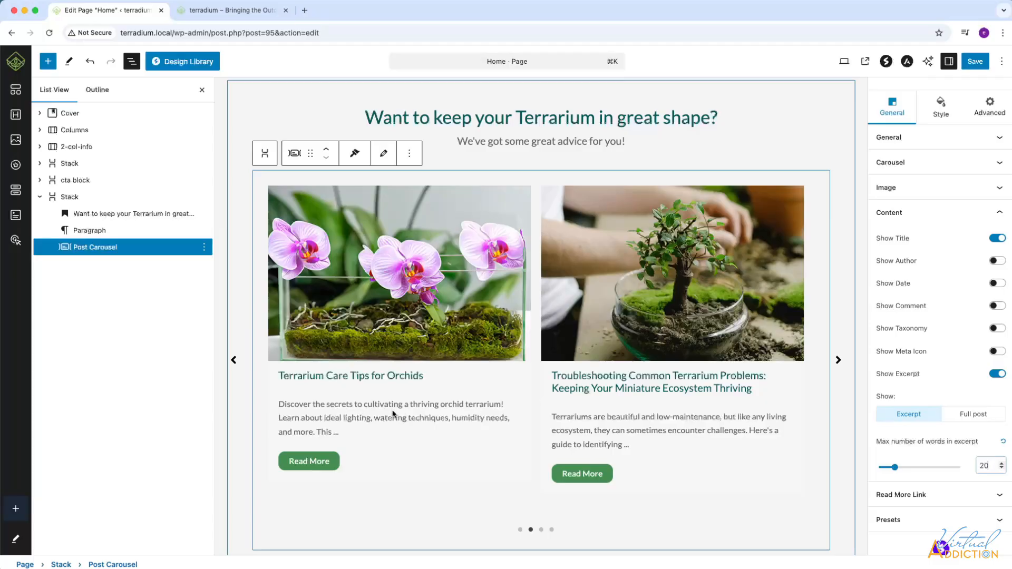
Try the filled rounded button preset for the Read More link, and apply the outlined rounded one.
scroll(896, 451, down, 2)
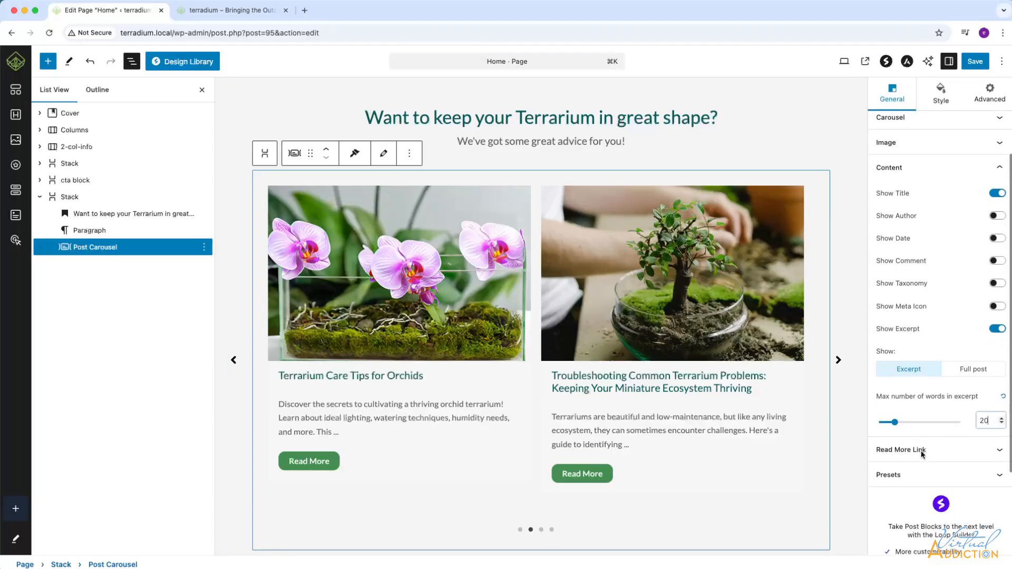
click(998, 452)
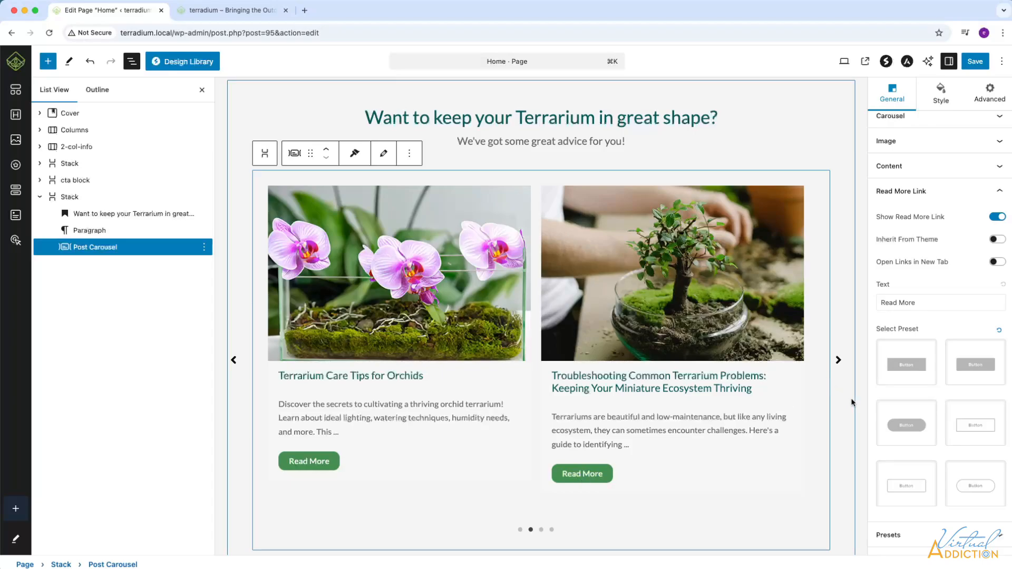
click(904, 425)
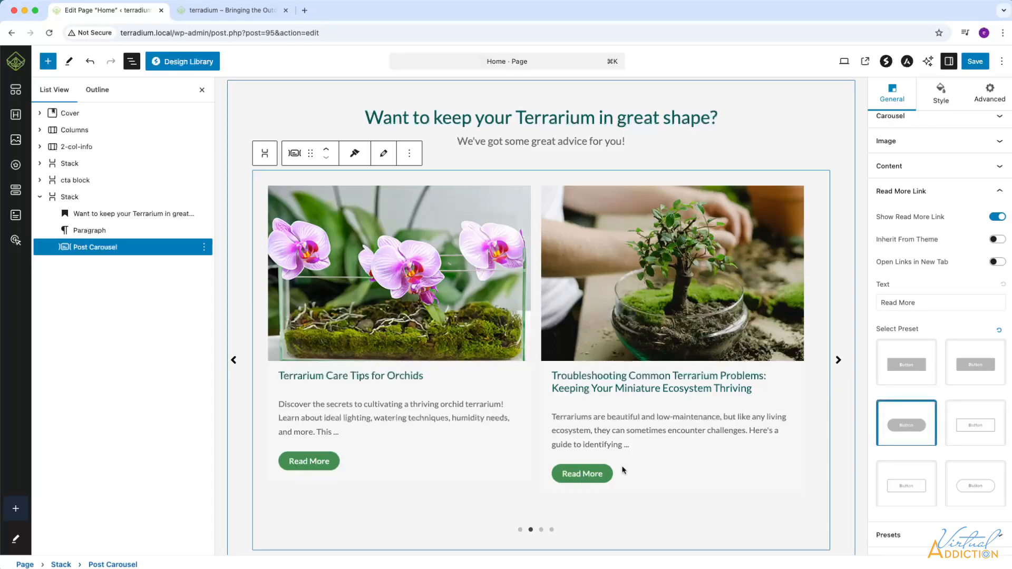
click(988, 489)
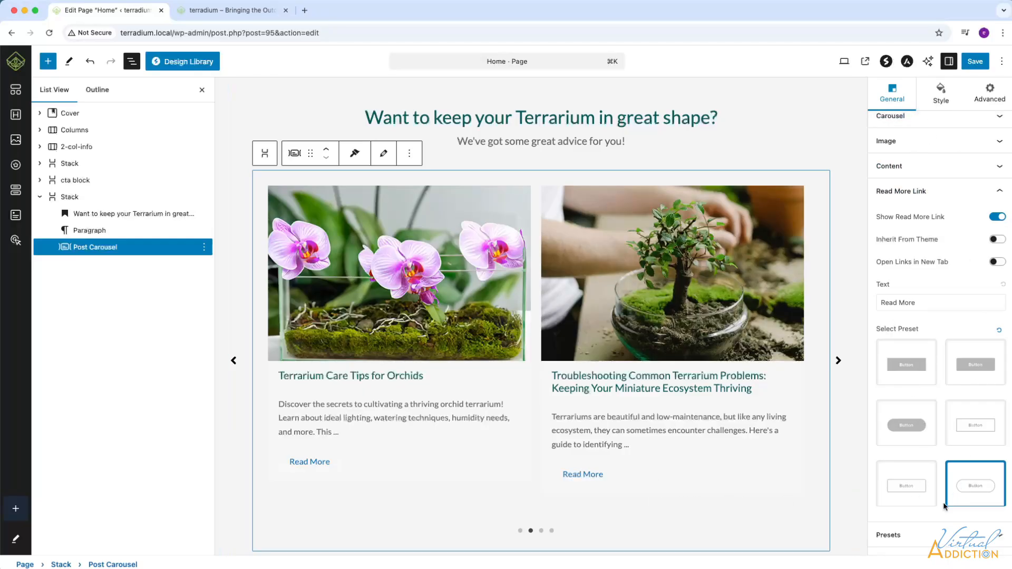
Apply the Post Carousel preset that overlays the text on each post's background image.
click(998, 535)
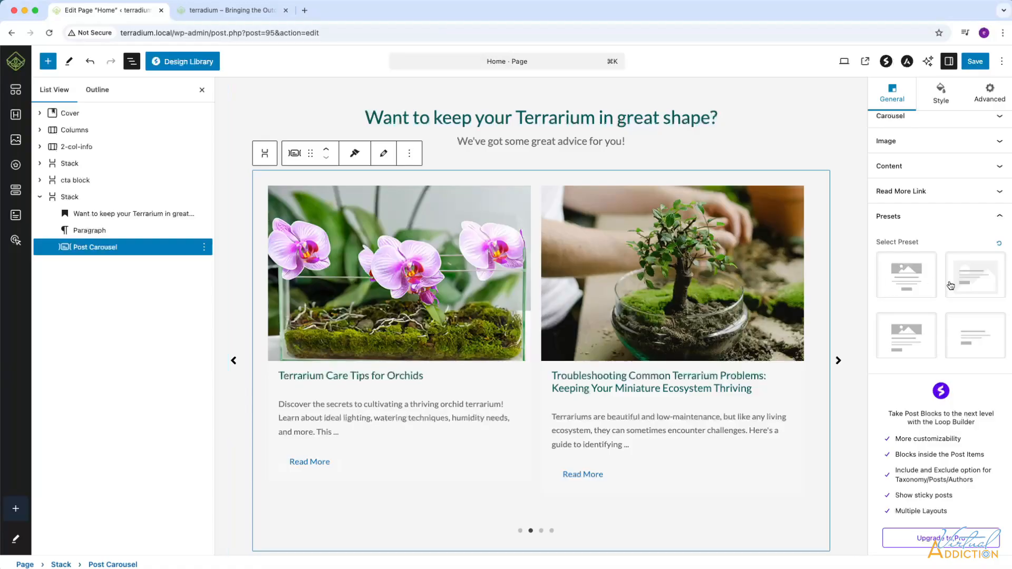
click(967, 283)
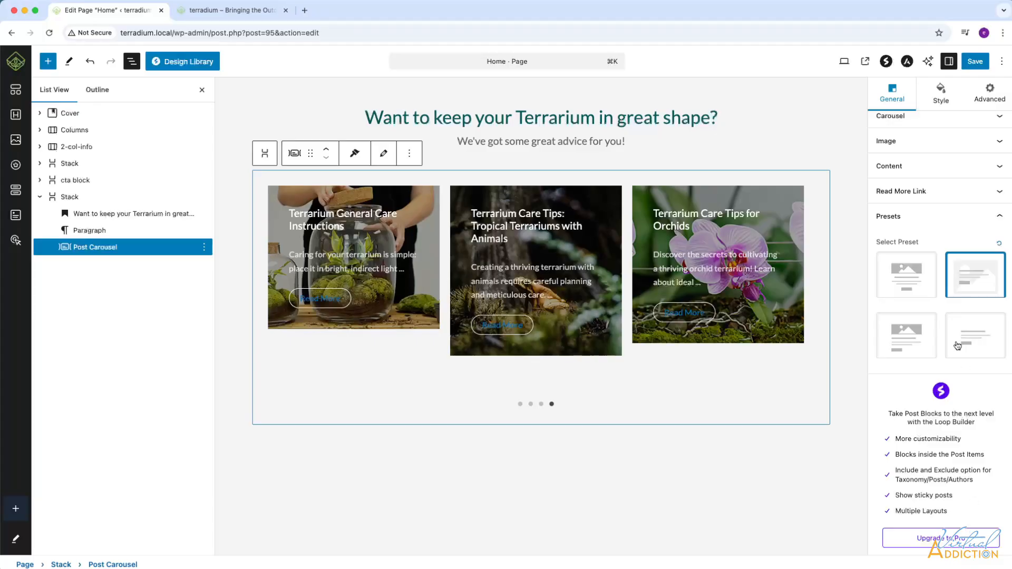
Try a transparent background for the carousel posts, and switch it back to a color background using red #D71E1E.
scroll(923, 142, up, 5)
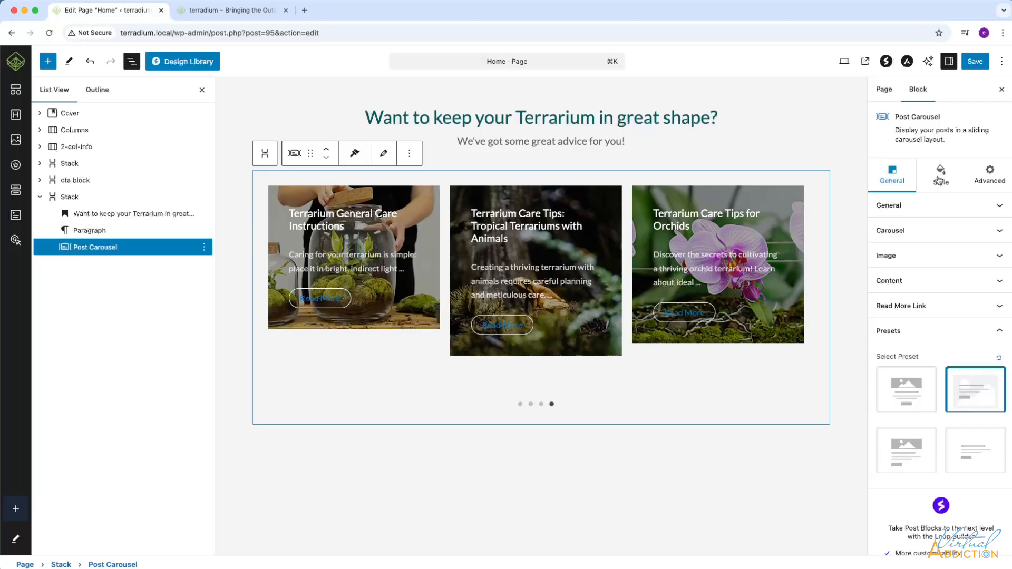
click(940, 177)
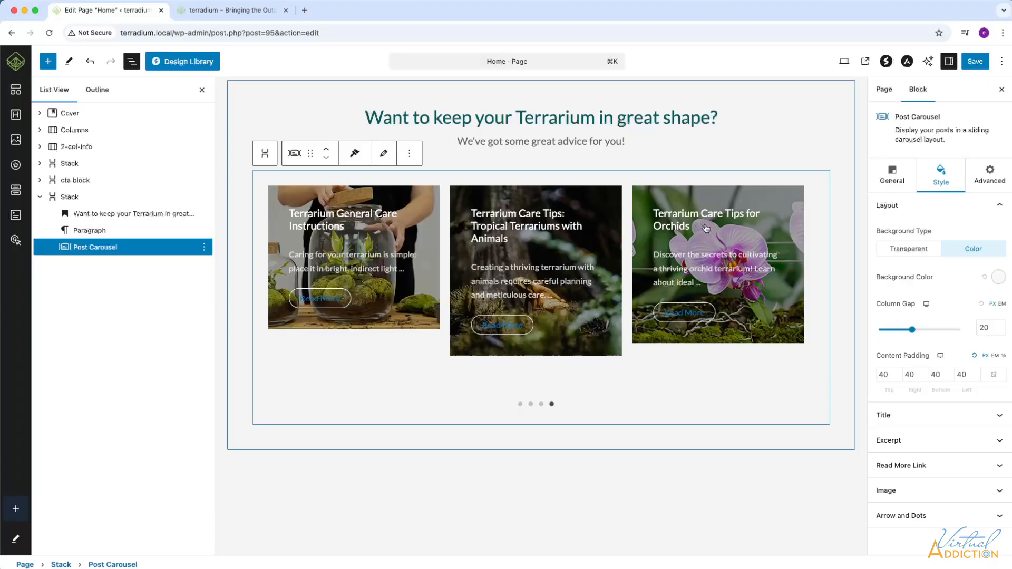
click(917, 250)
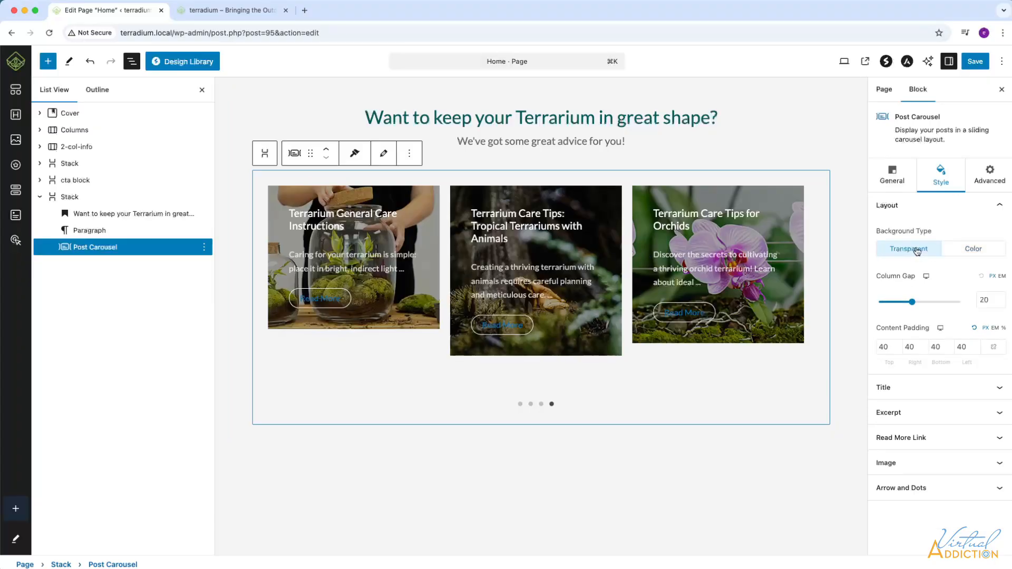
click(969, 250)
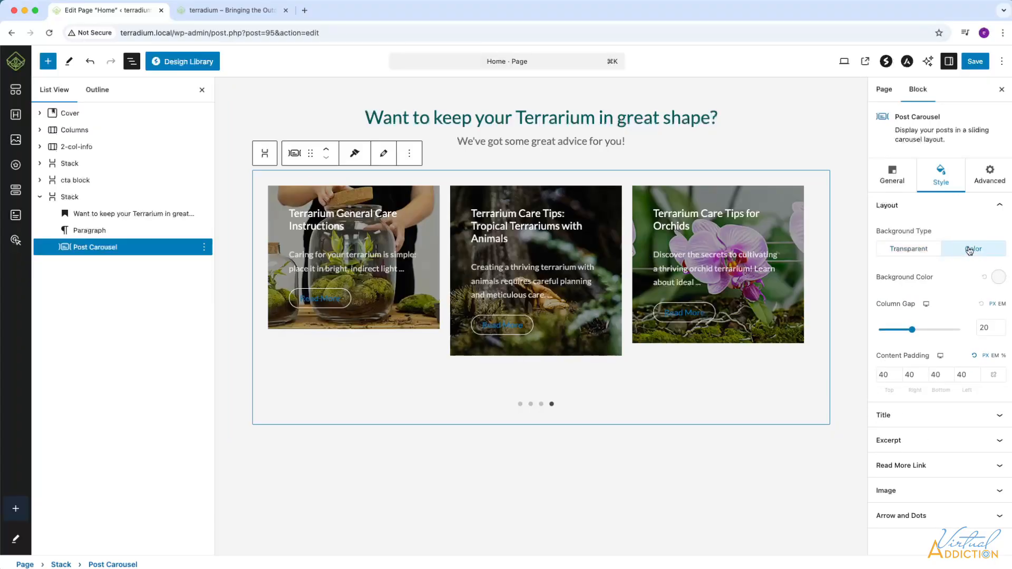
click(1002, 277)
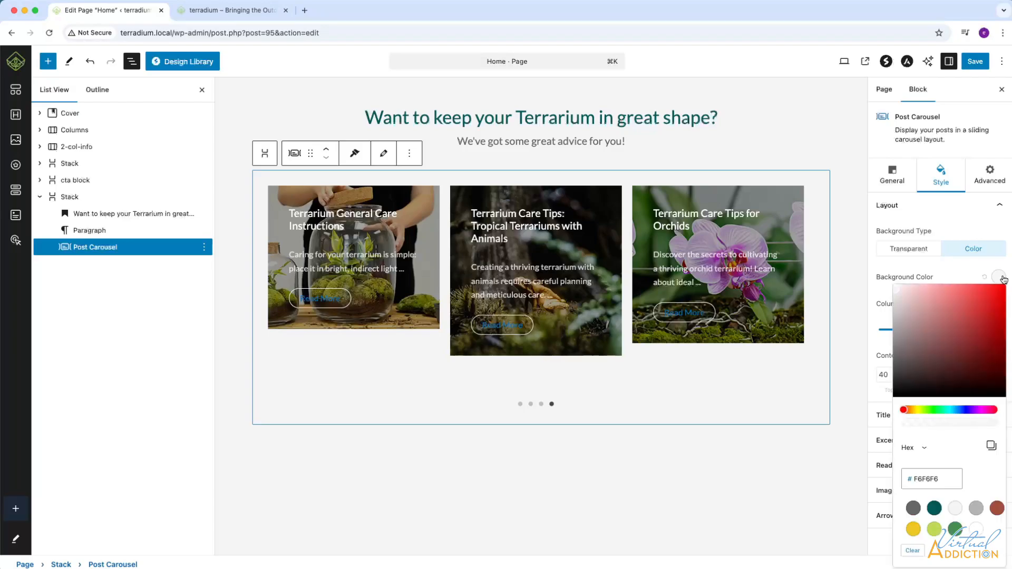
click(988, 304)
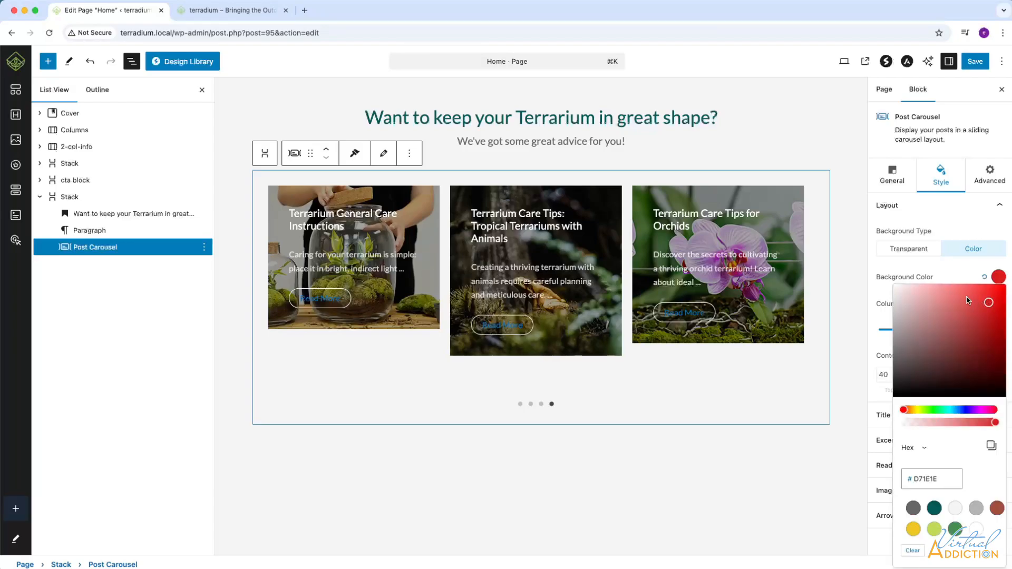
click(953, 273)
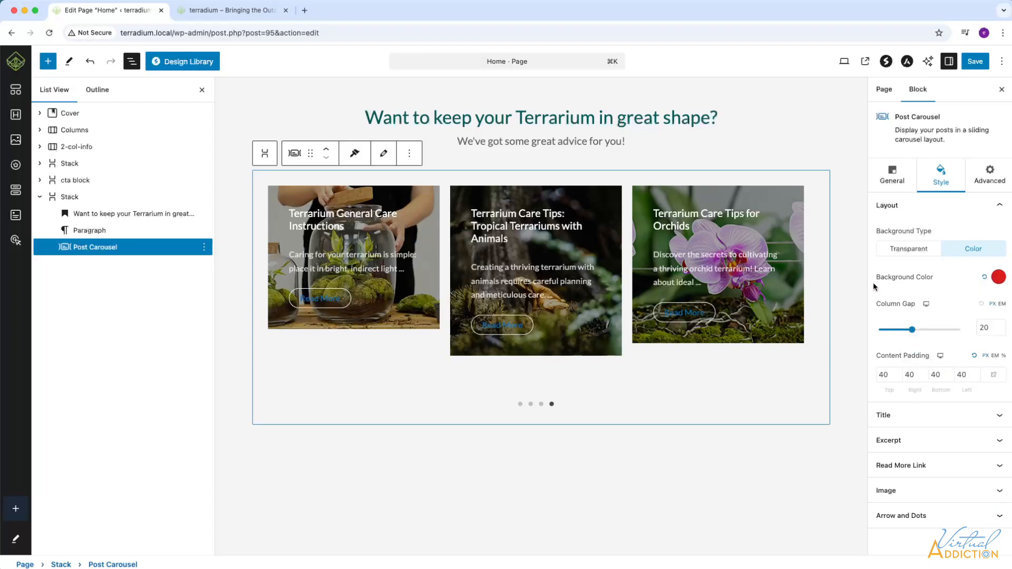
Preview the red background with both image-above-text presets, reapply the image overlay preset, and reset the background color.
click(892, 174)
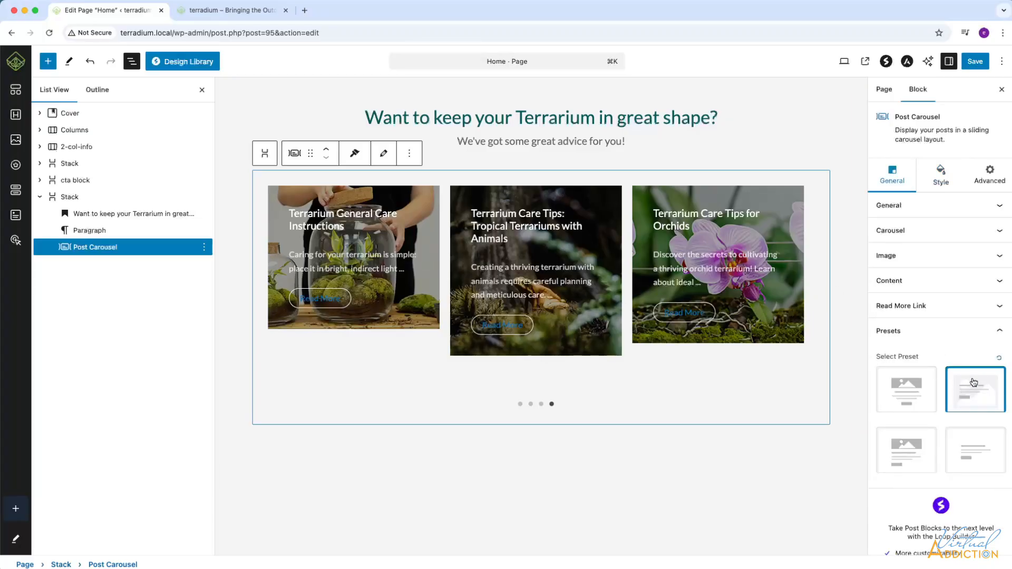
click(918, 394)
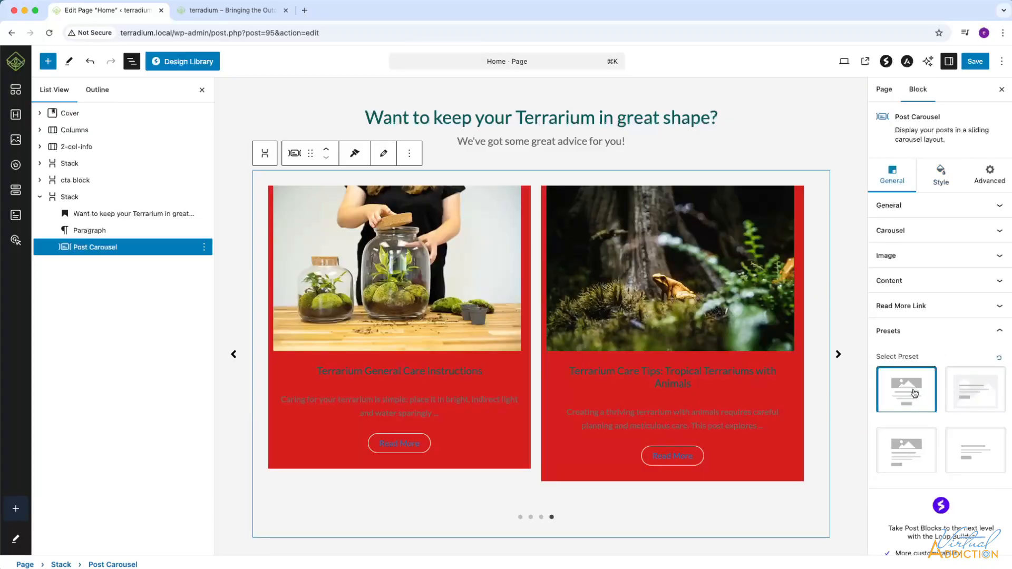
click(921, 454)
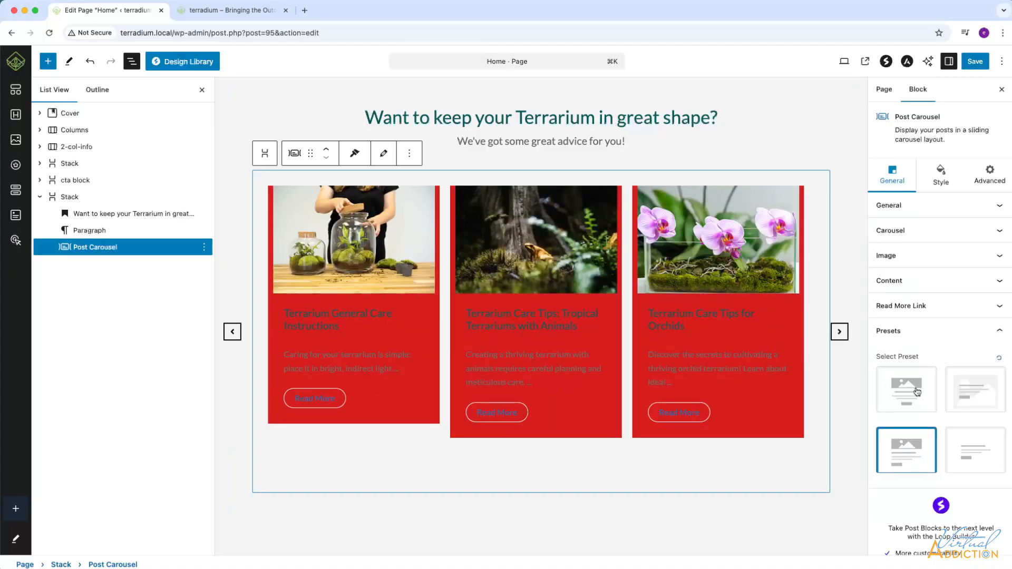
click(972, 394)
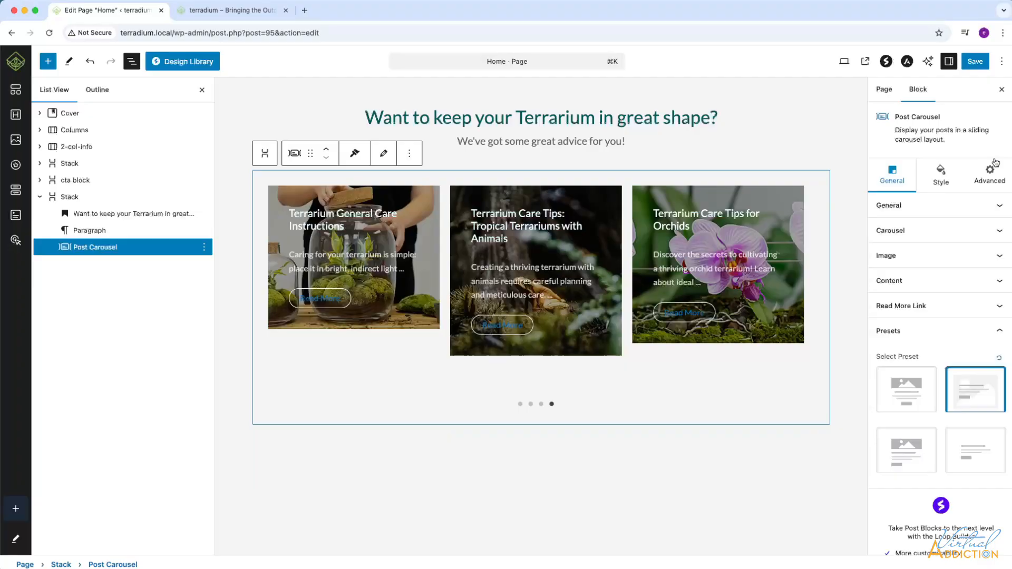
click(941, 177)
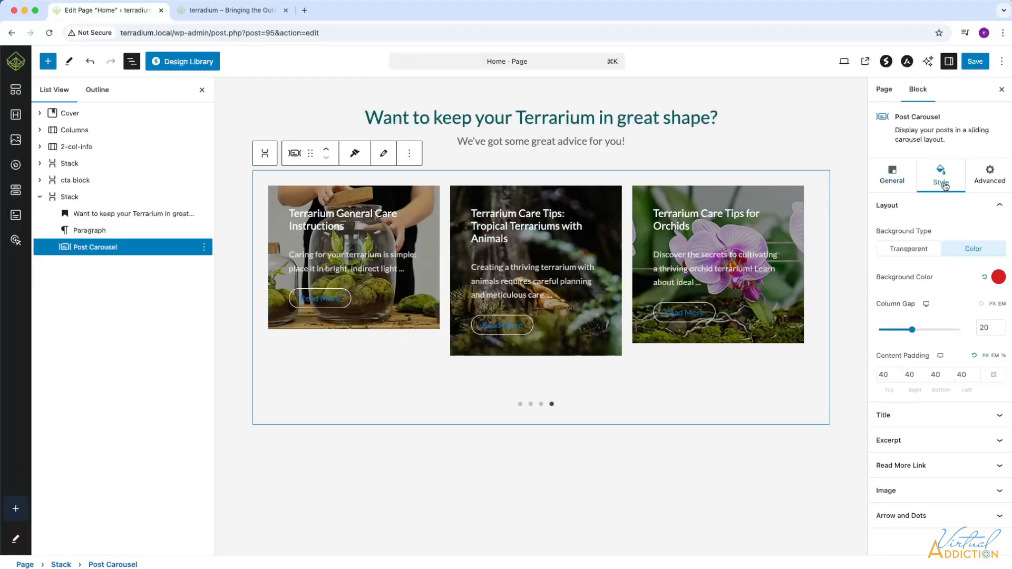
click(983, 280)
Set the carousel's column gap to 30 px and its linked content padding to 30 px on all sides.
drag(912, 329, 928, 330)
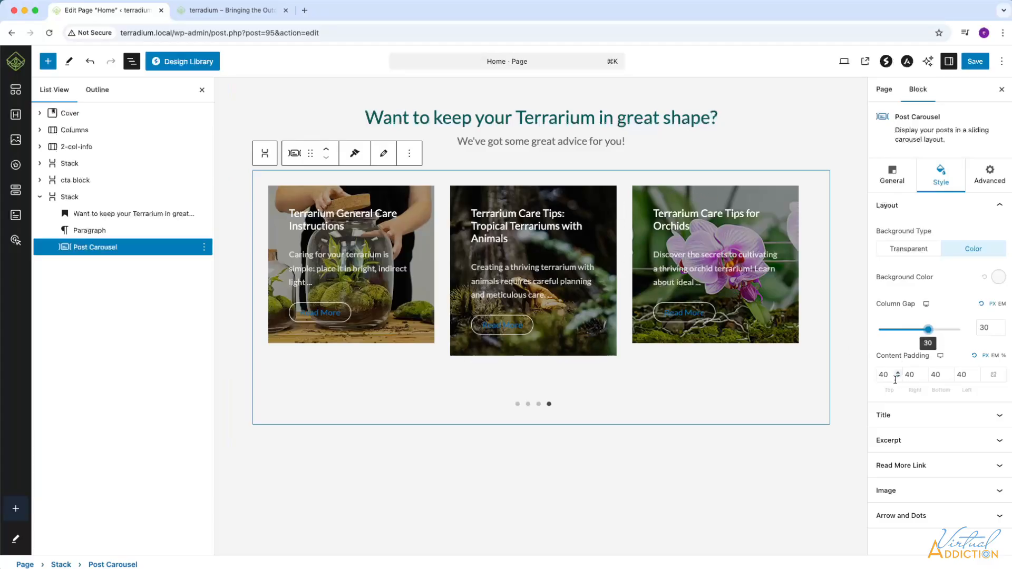
click(994, 374)
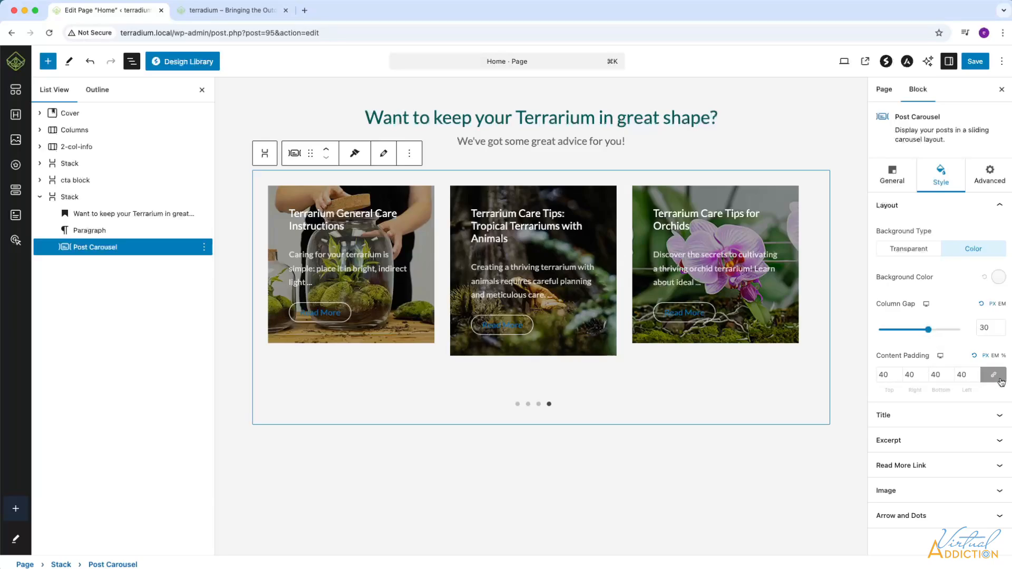
double_click(963, 375)
text(30)
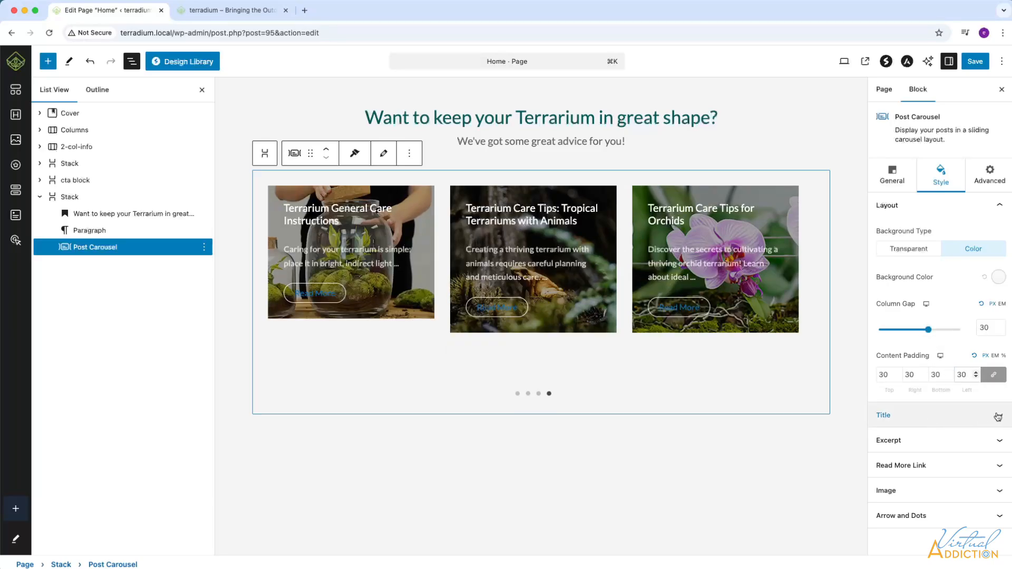
Make the carousel post titles H3 headings, check their typography options, and set the title bottom spacing to 5 px.
click(998, 416)
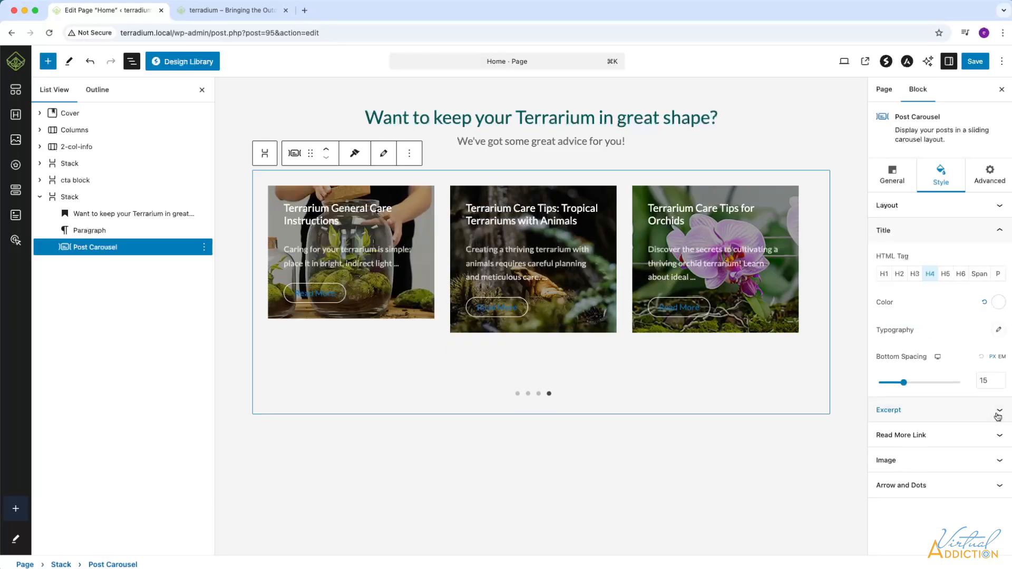
click(915, 275)
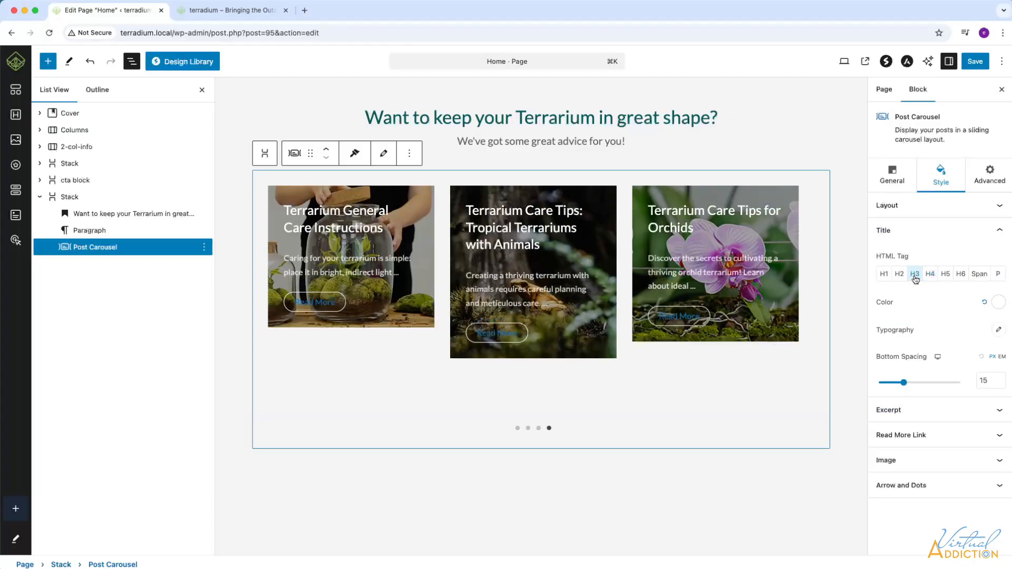
click(999, 332)
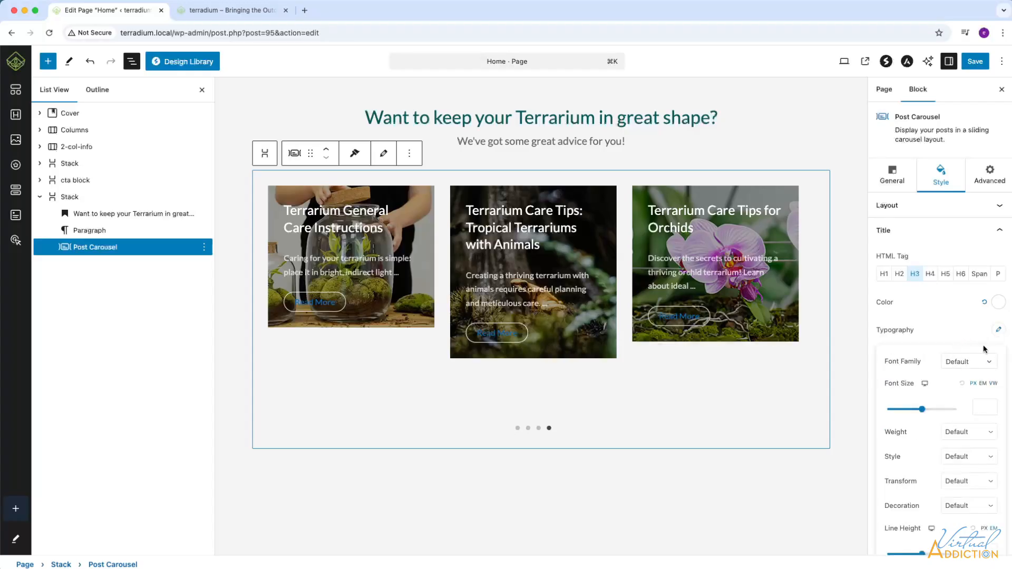
scroll(949, 413, down, 5)
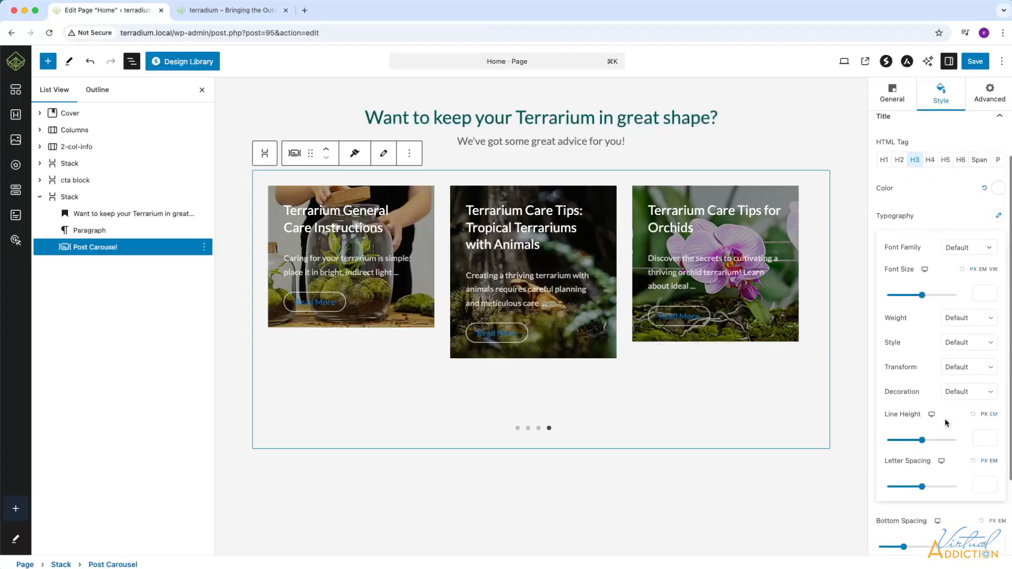
scroll(946, 423, up, 5)
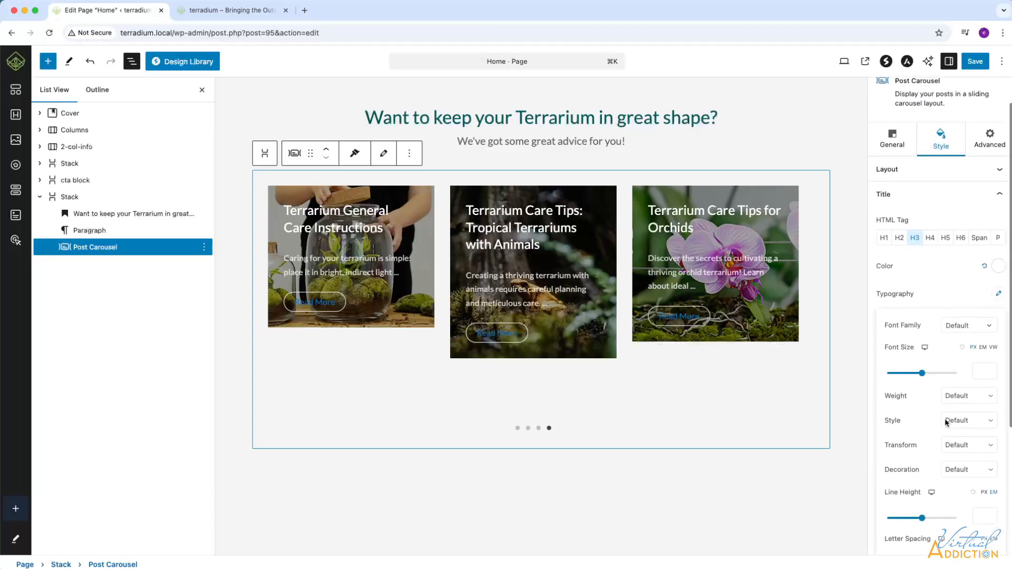
click(935, 323)
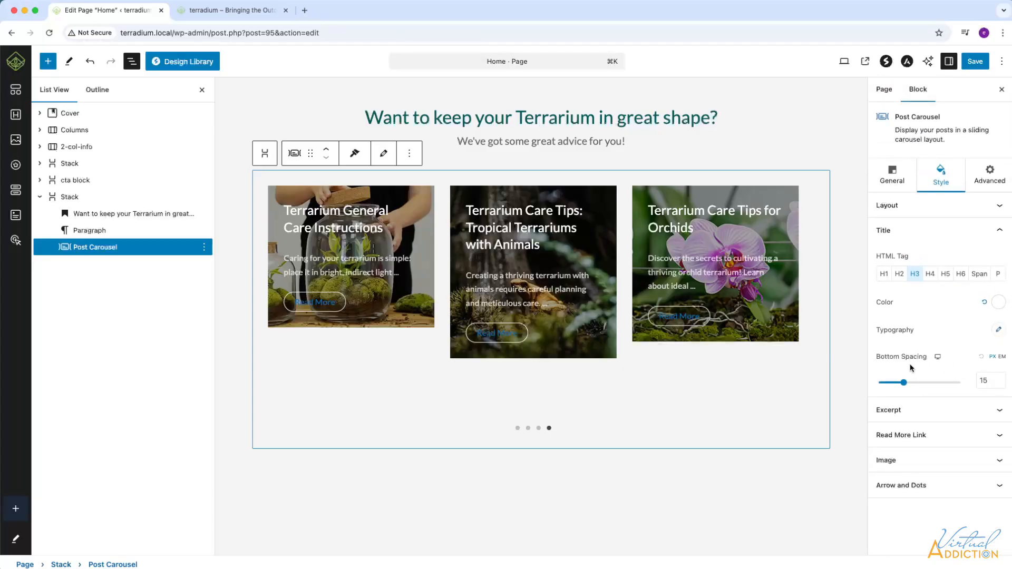
mouse_move(903, 387)
mouse_down()
mouse_move(877, 381)
mouse_move(907, 385)
mouse_move(887, 382)
mouse_up()
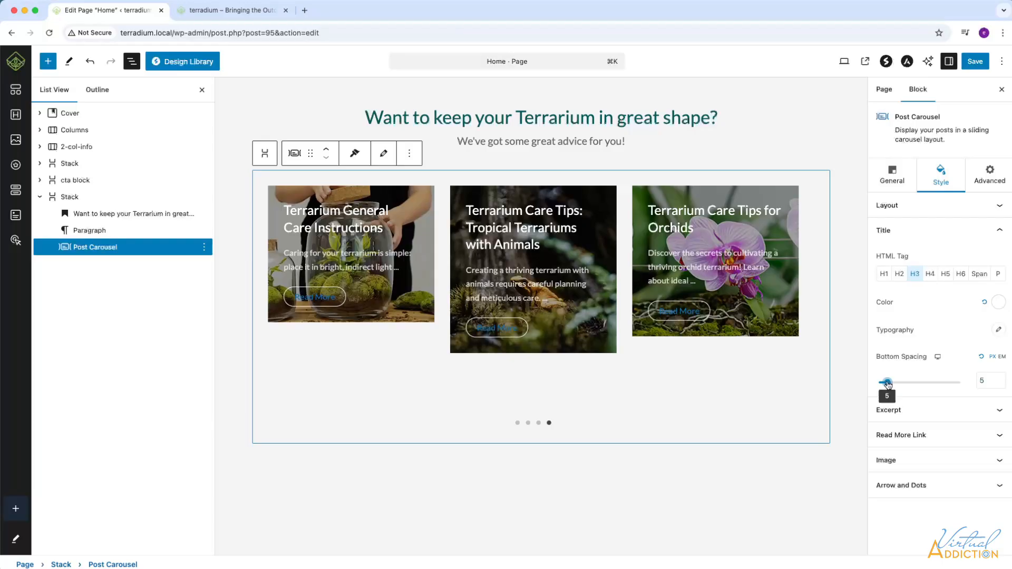
Set the excerpt color to fully opaque white #FFFFFF and the excerpt bottom spacing to 15 px.
click(998, 411)
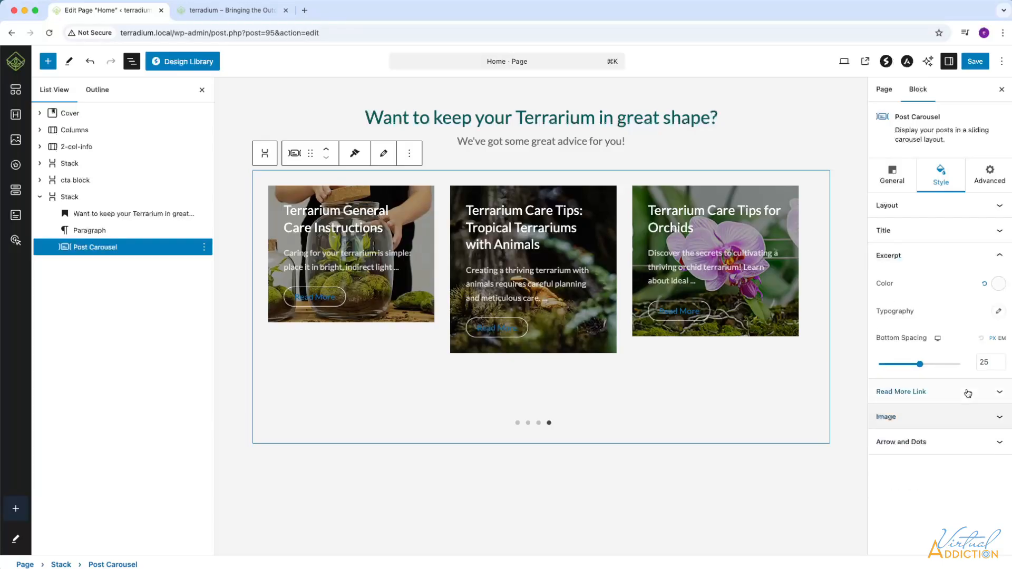
click(999, 284)
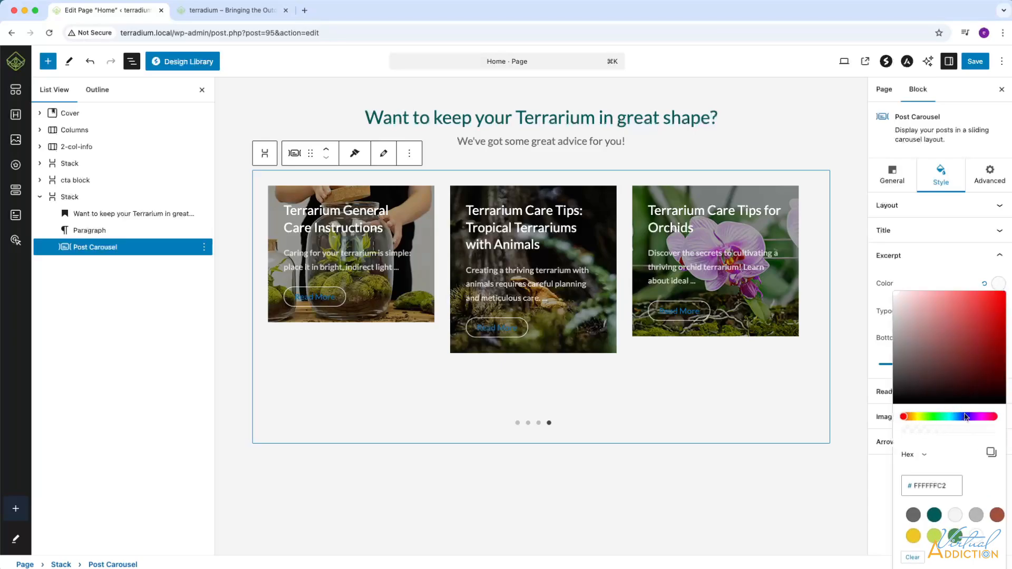
click(997, 431)
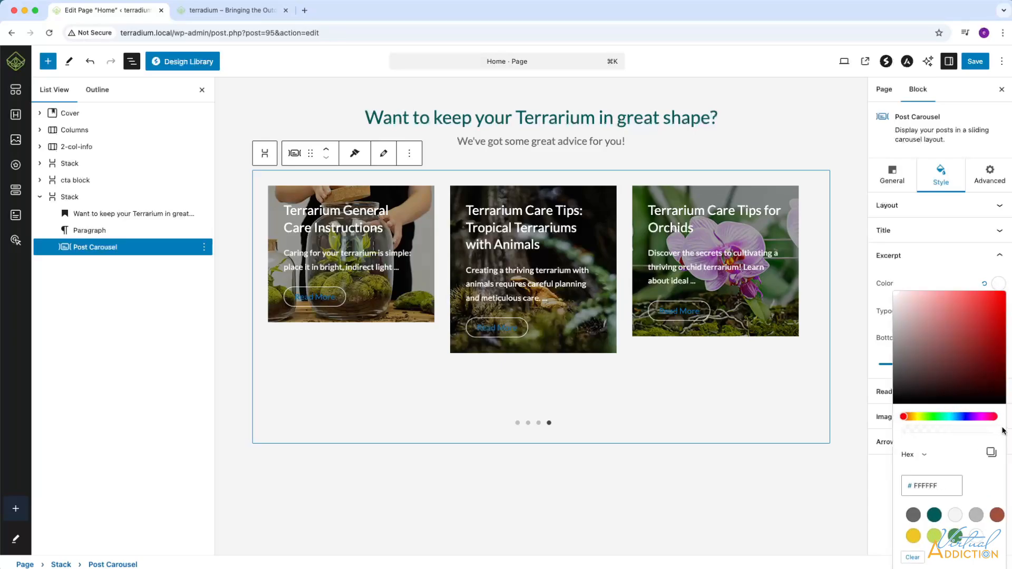
click(927, 287)
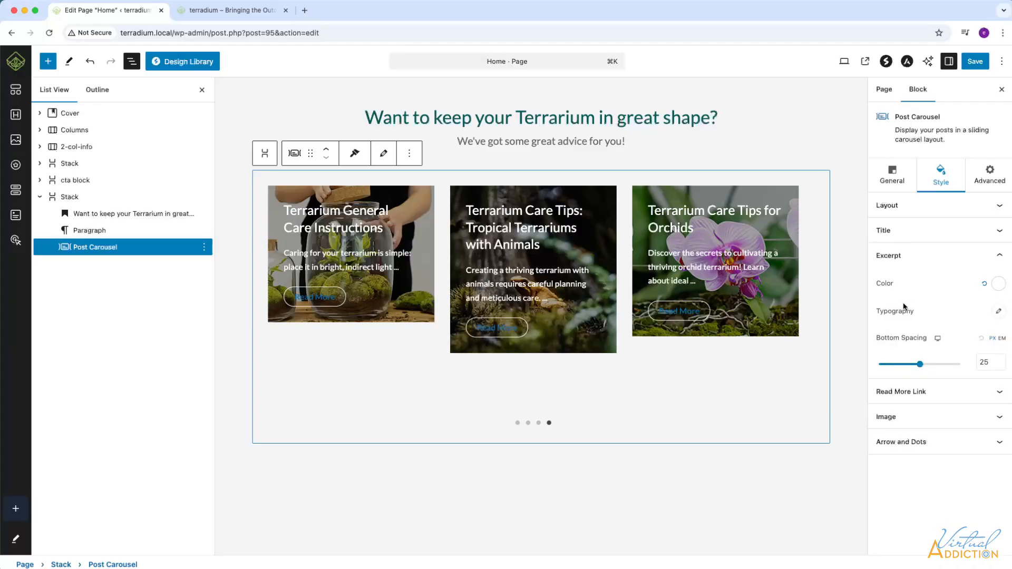
drag(920, 364, 904, 365)
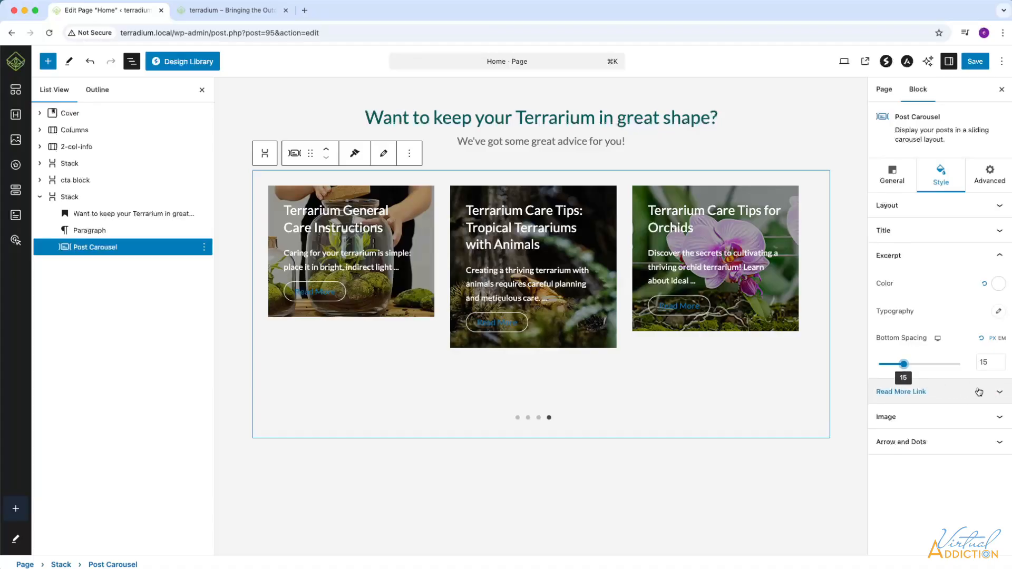
Set the Read More link's normal text color to the off-white palette color.
click(999, 391)
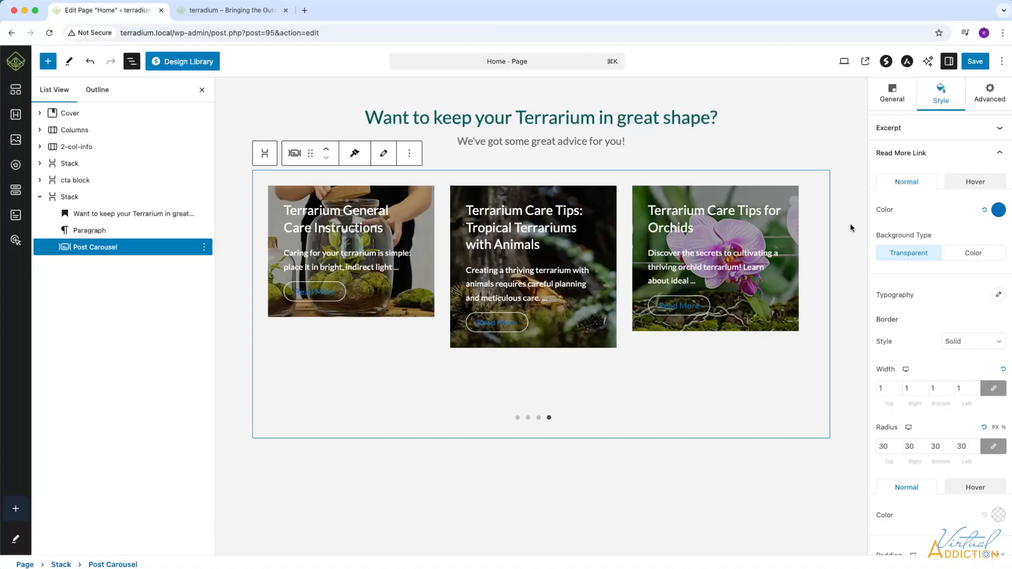
click(996, 212)
click(956, 440)
click(922, 208)
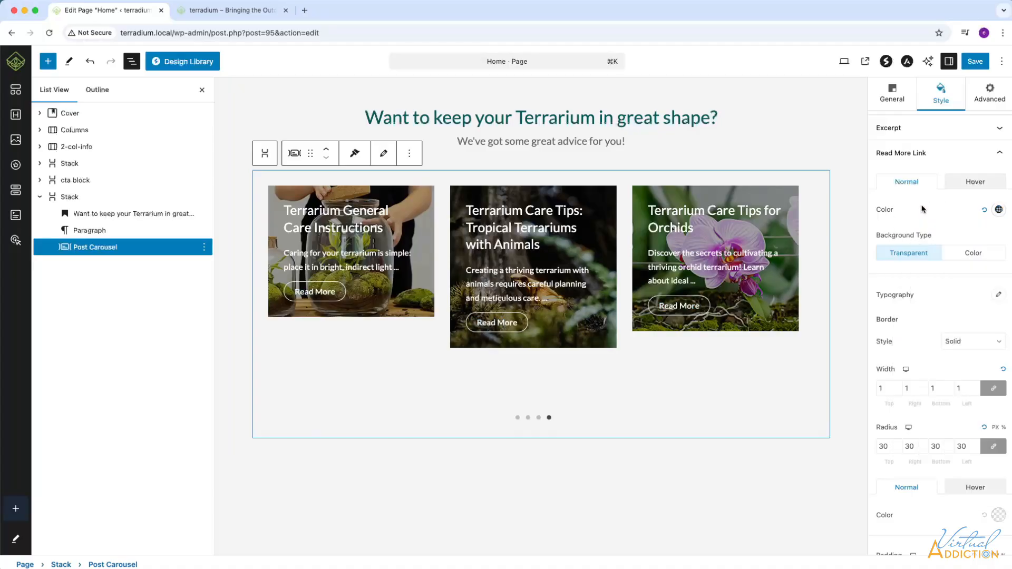
Give the Read More link a dark teal #015A5B background color and lower its opacity to make it semi-transparent.
click(975, 254)
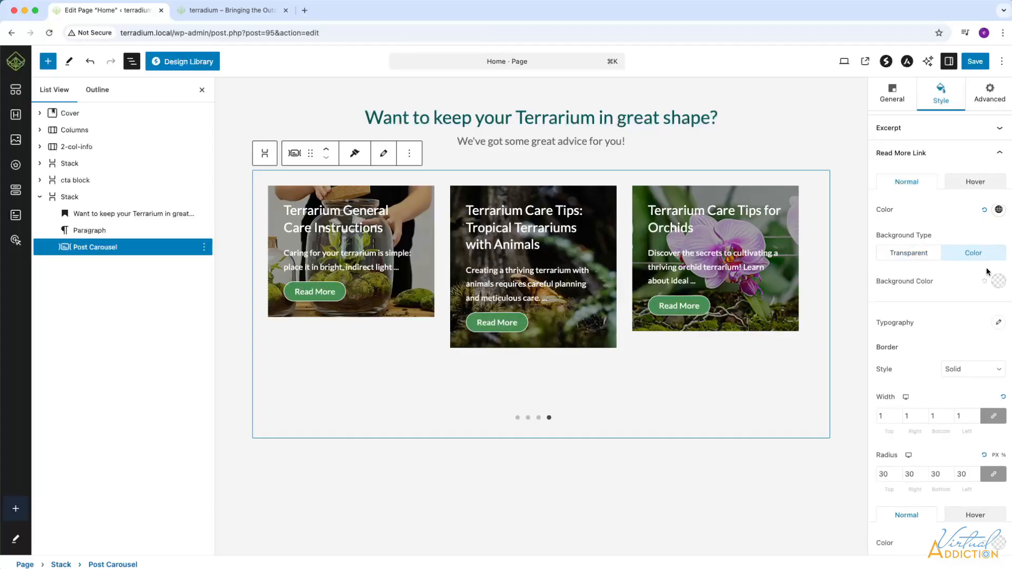
click(998, 281)
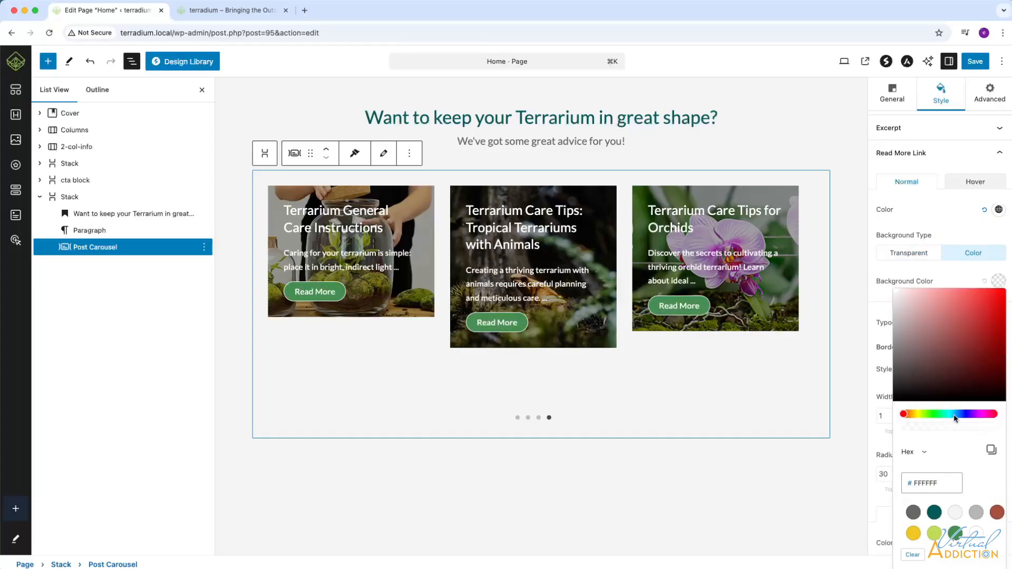
click(935, 513)
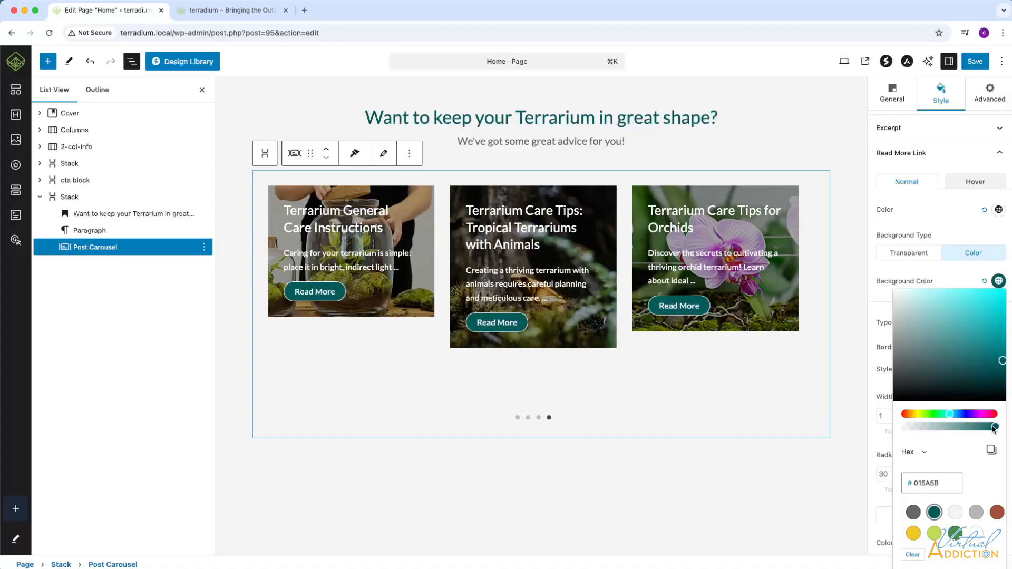
drag(993, 429, 903, 427)
click(951, 271)
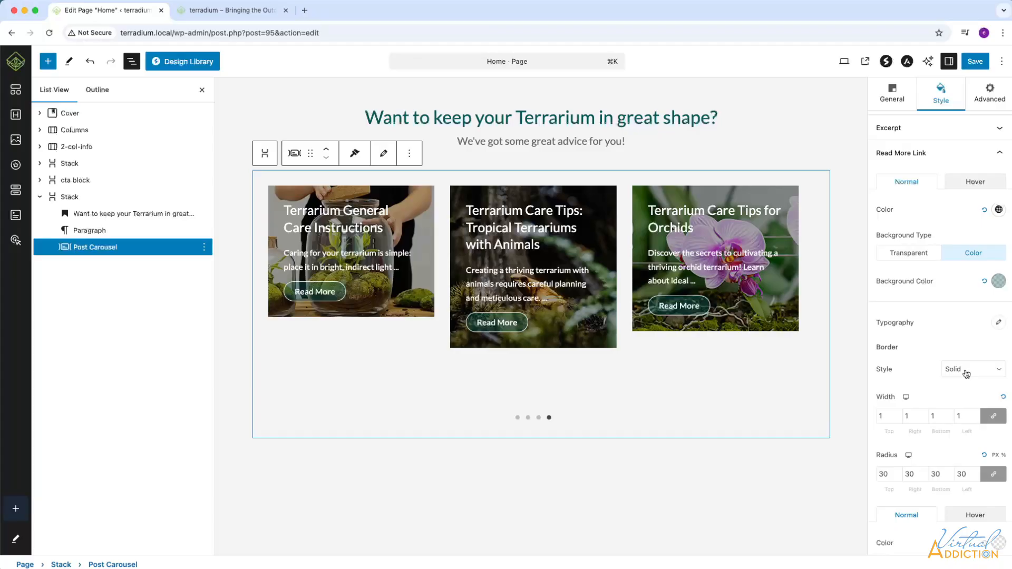
Set the Read More link's border hover color to the lime green palette color #BFDB57 and return to its normal border state.
scroll(939, 402, down, 2)
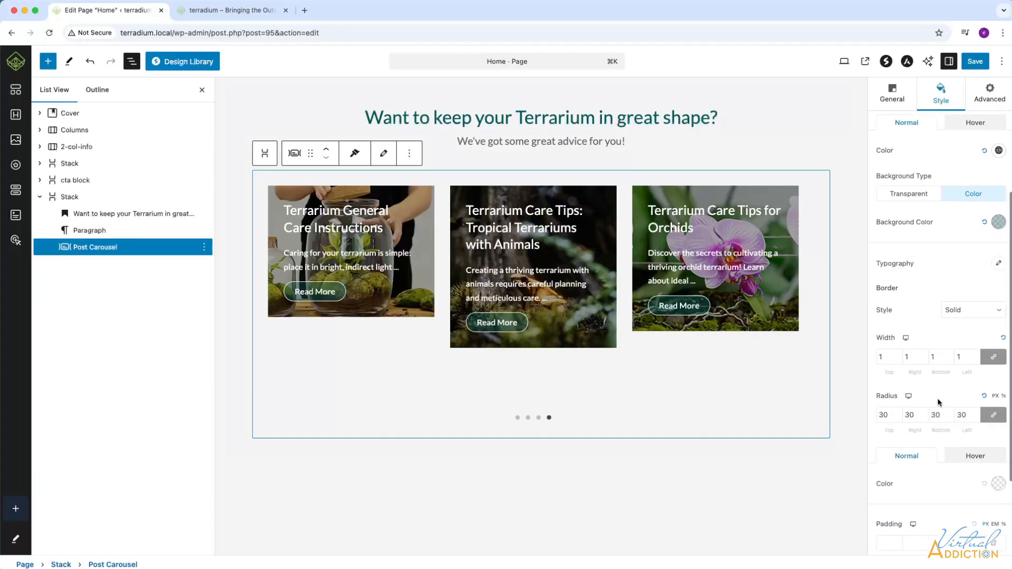
scroll(938, 413, down, 2)
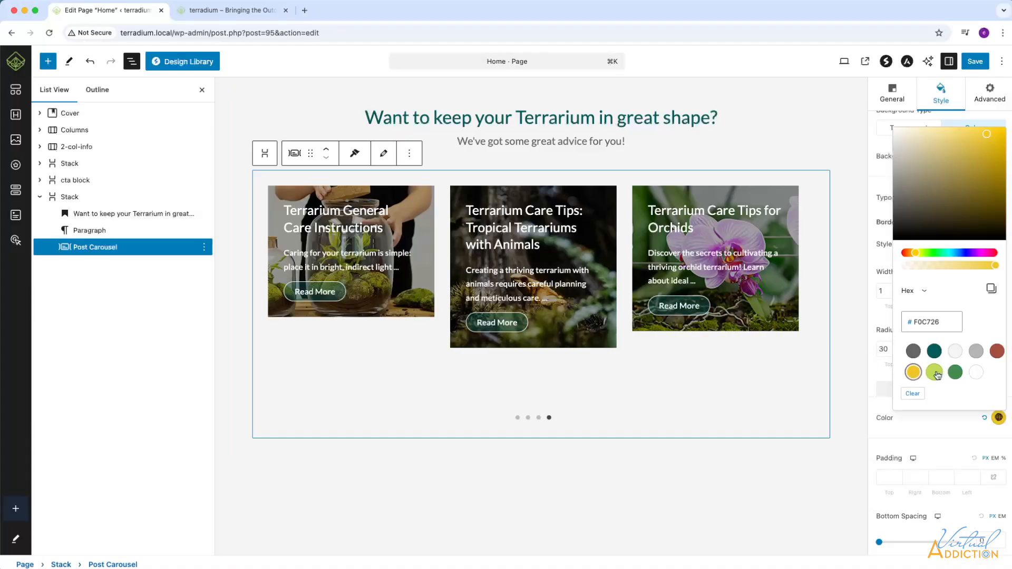
click(935, 373)
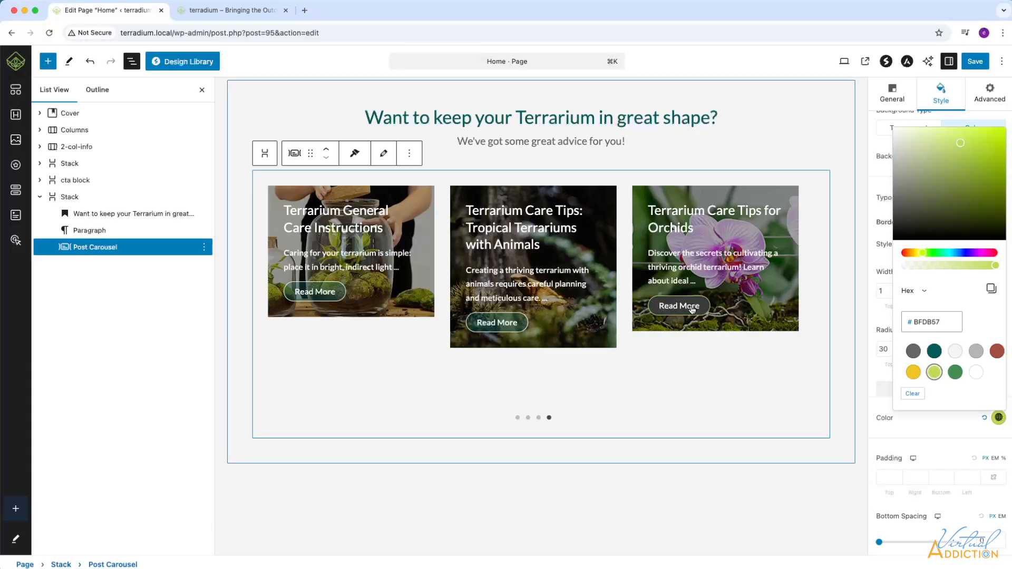
click(885, 390)
Try brick red #A3513E and dark teal #015A5B as the background overlay color of the carousel images.
scroll(960, 461, down, 2)
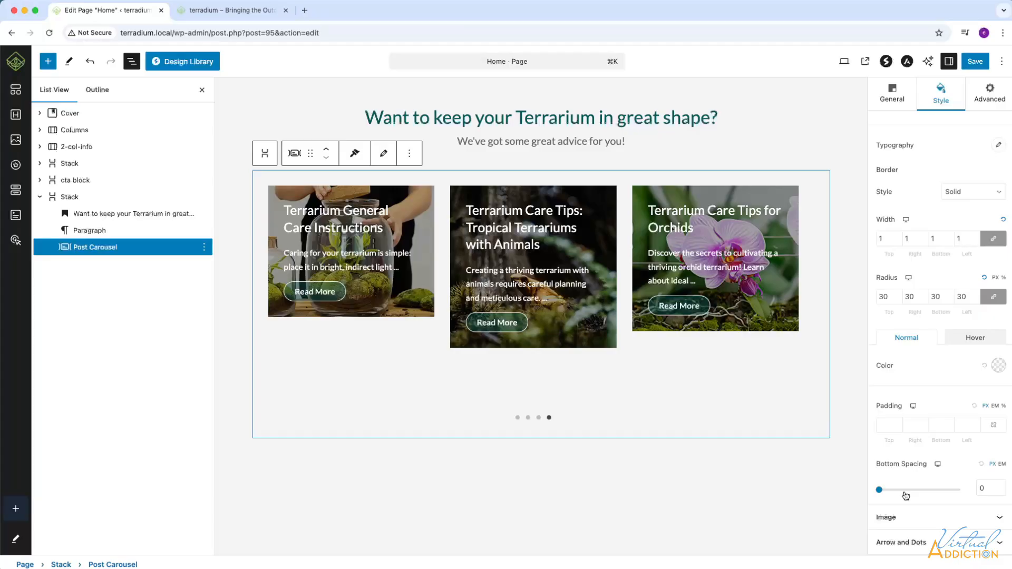
click(999, 520)
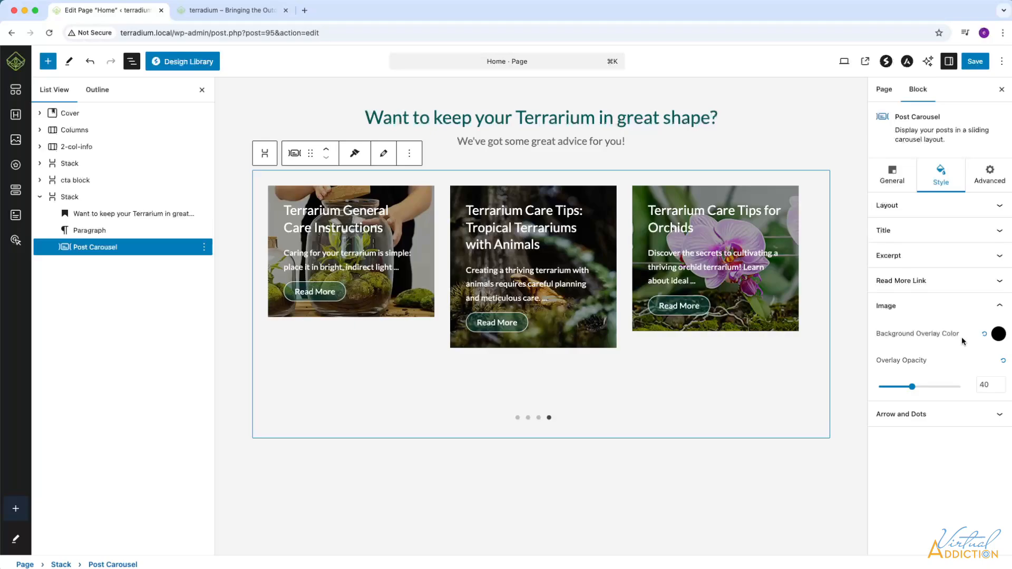
click(997, 334)
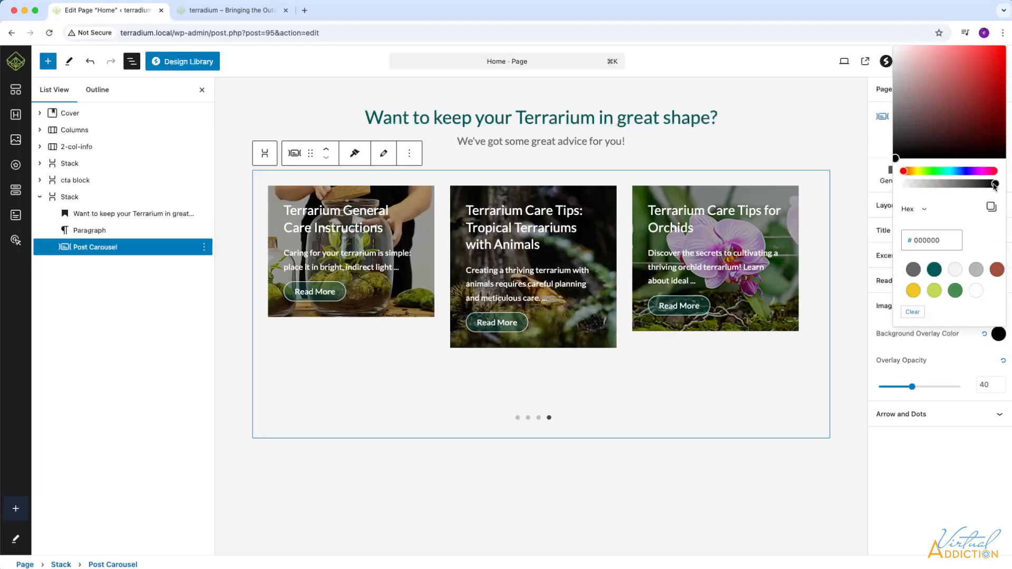
mouse_move(996, 184)
mouse_down()
mouse_move(919, 185)
mouse_move(1008, 188)
mouse_up()
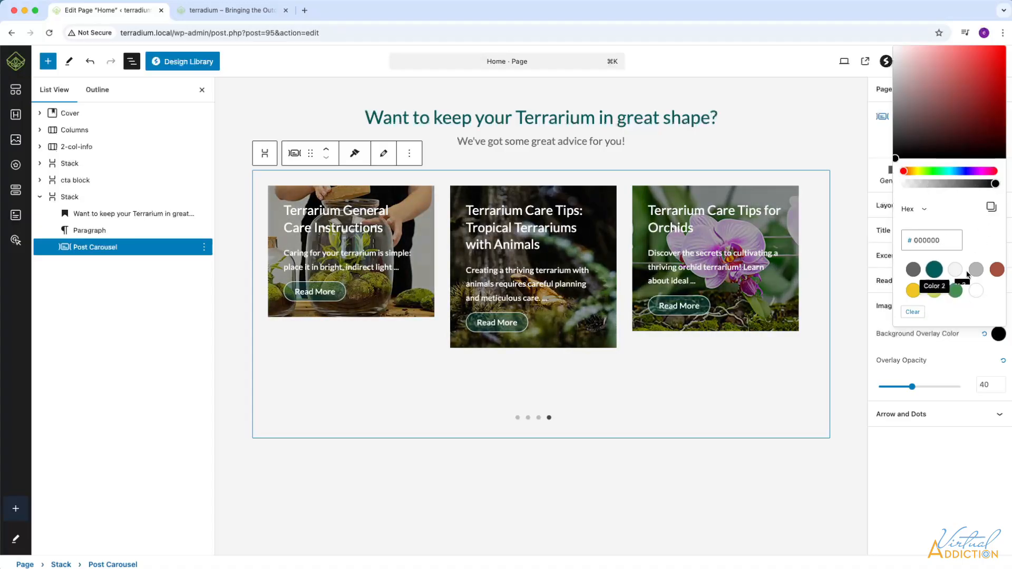
click(996, 270)
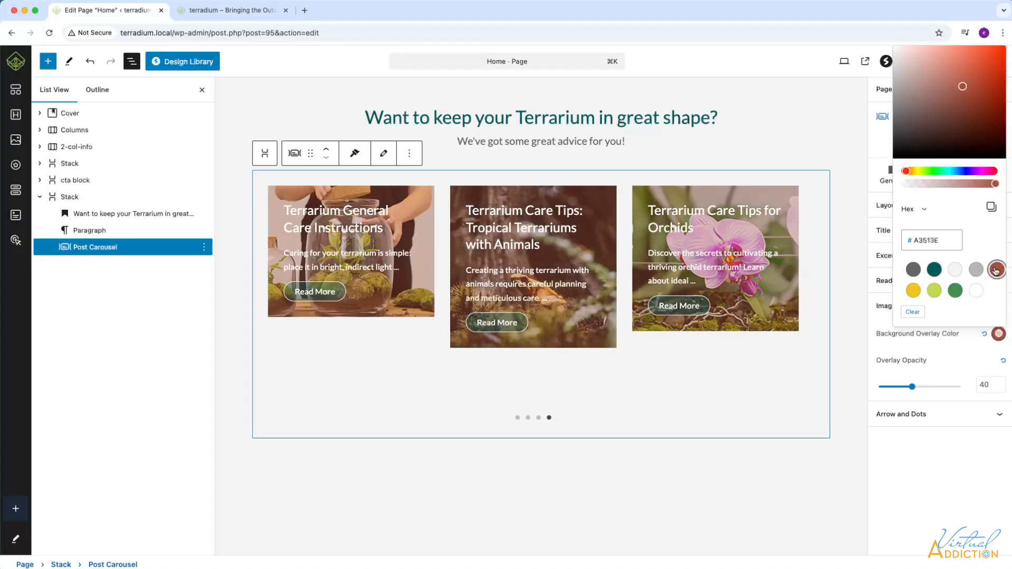
click(933, 269)
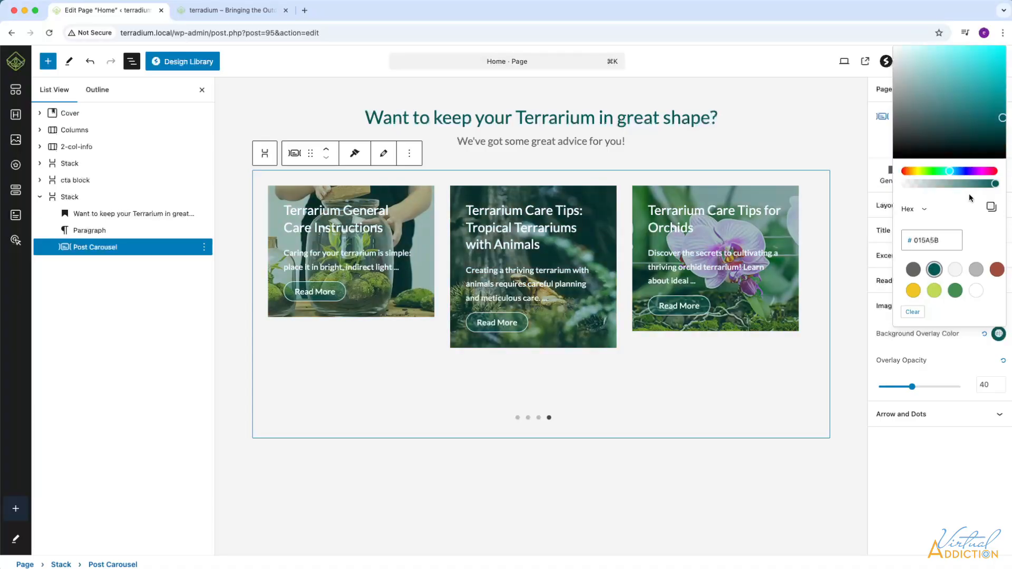
Set the carousel image overlay color to near-black #010101 at full alpha and the overlay opacity to 60.
drag(906, 141, 881, 163)
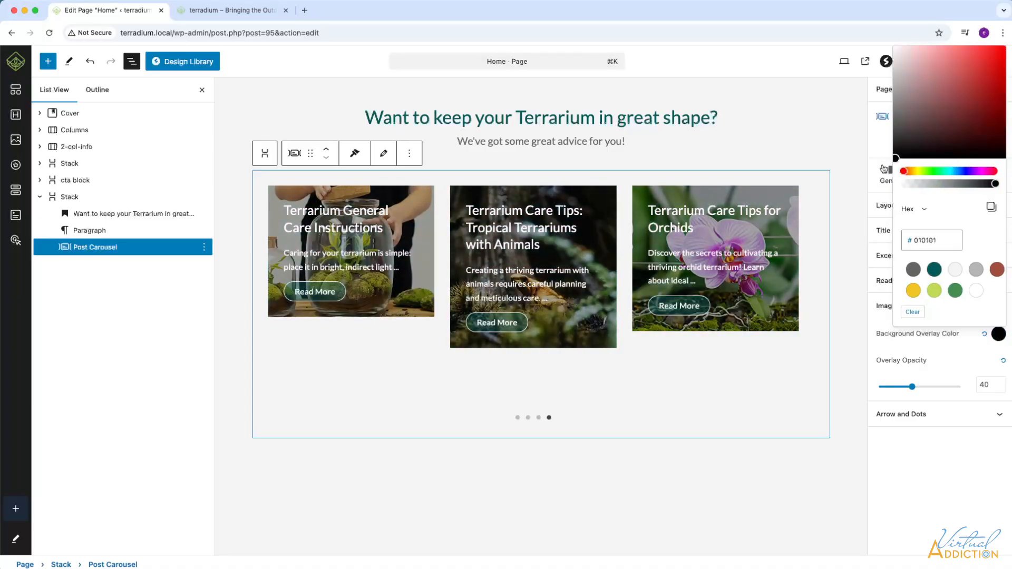
drag(995, 185, 1005, 185)
click(943, 358)
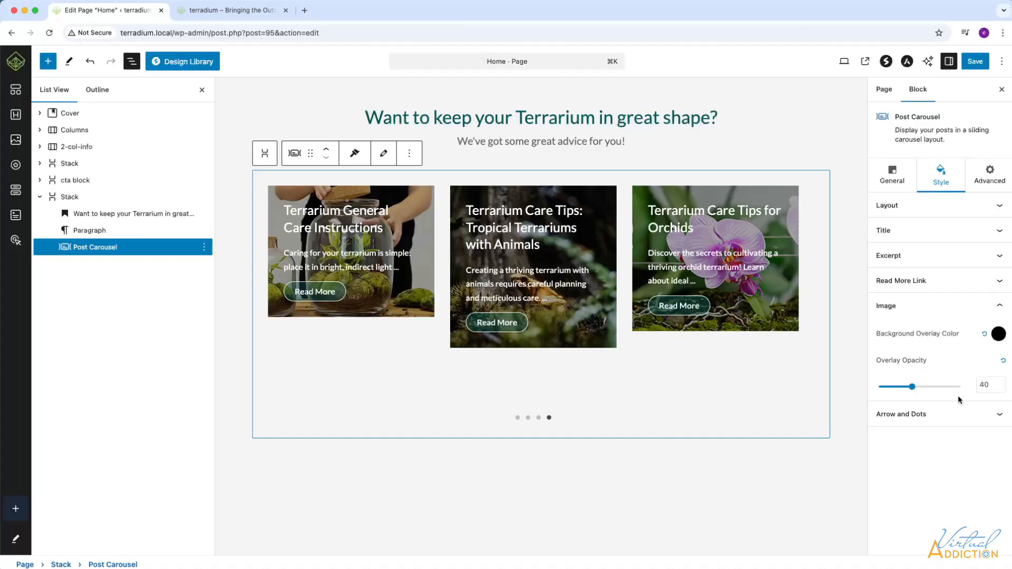
drag(913, 386, 928, 389)
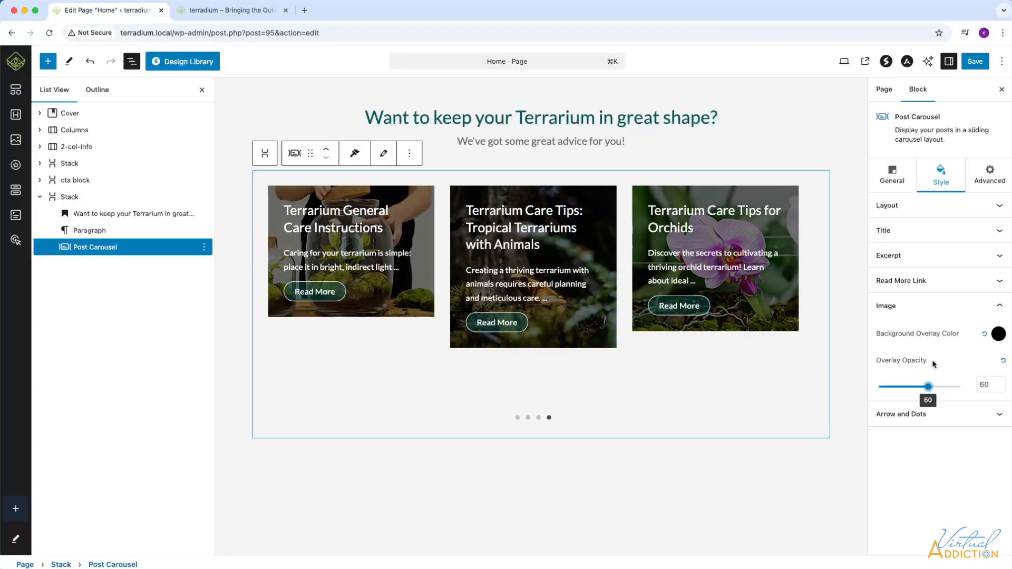
Set the carousel's arrow and dots color to dark teal #015A5B and save the page.
click(998, 418)
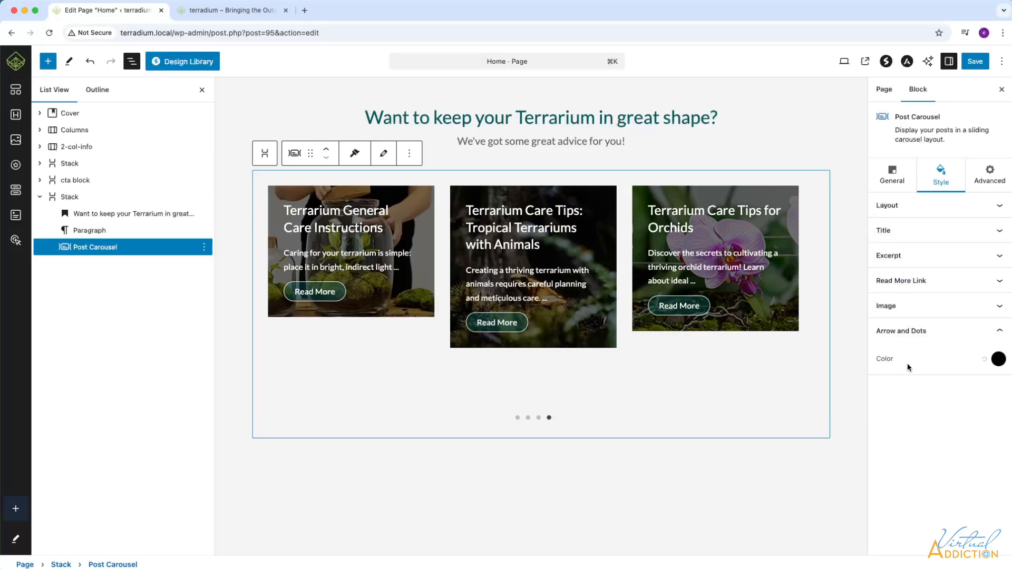
click(998, 362)
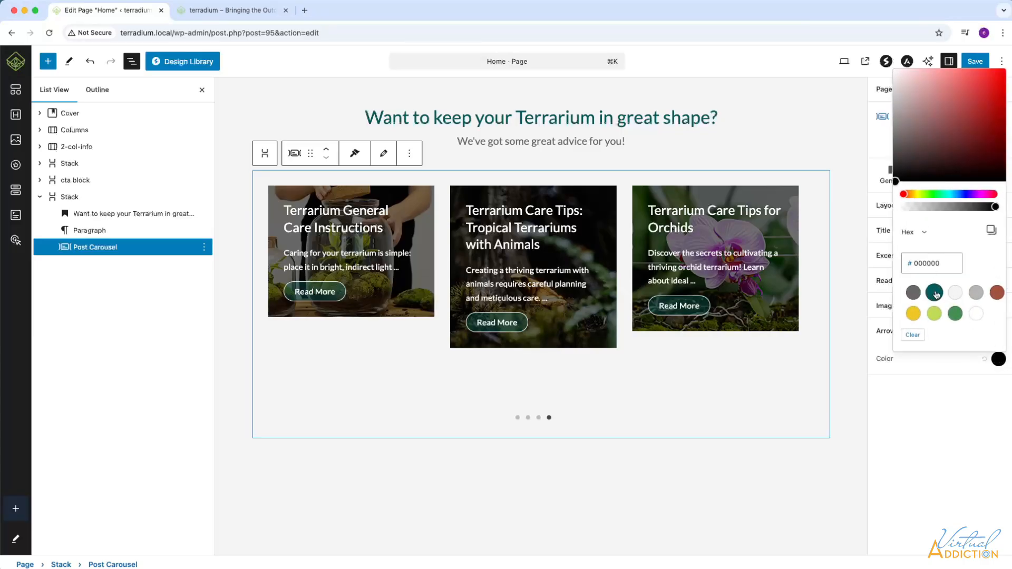
click(934, 292)
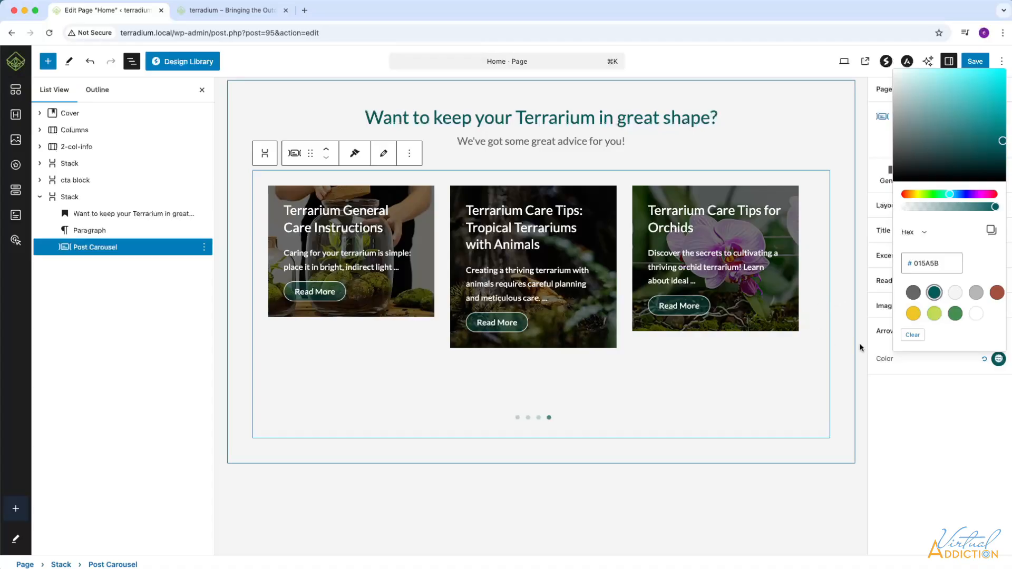
click(968, 394)
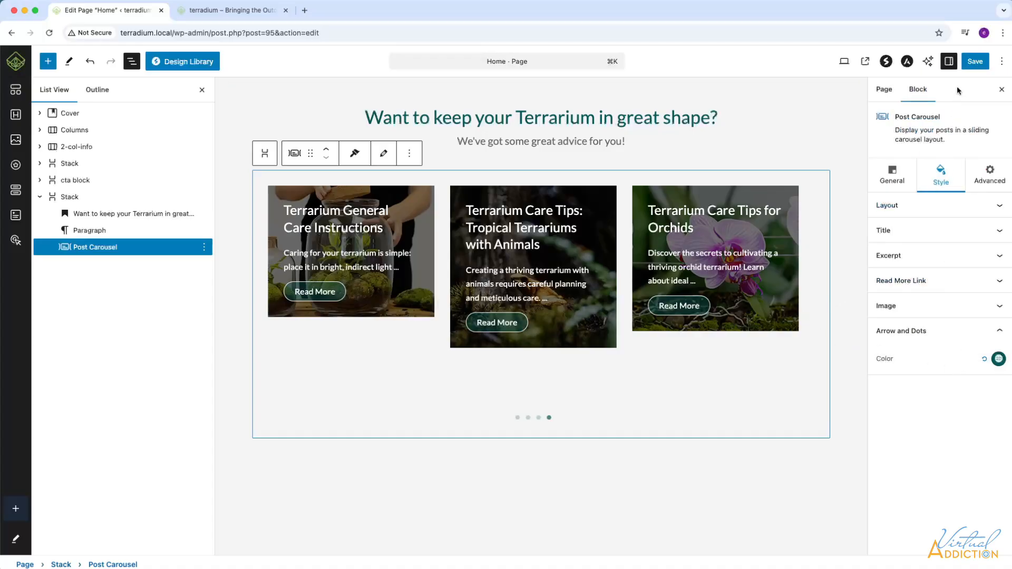
click(975, 62)
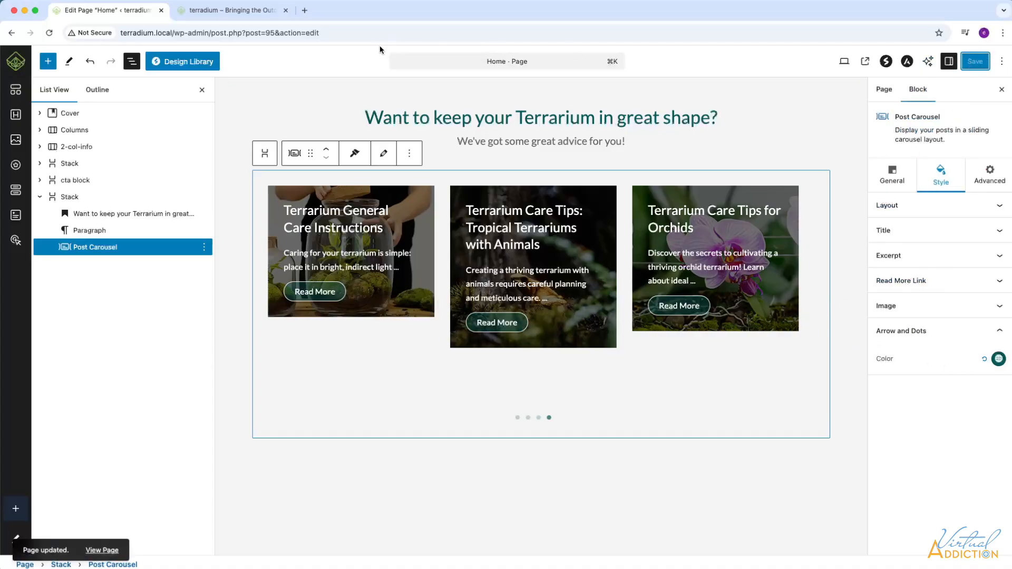
Reload the live terradium home page and step through the restyled carousel's slides.
click(217, 10)
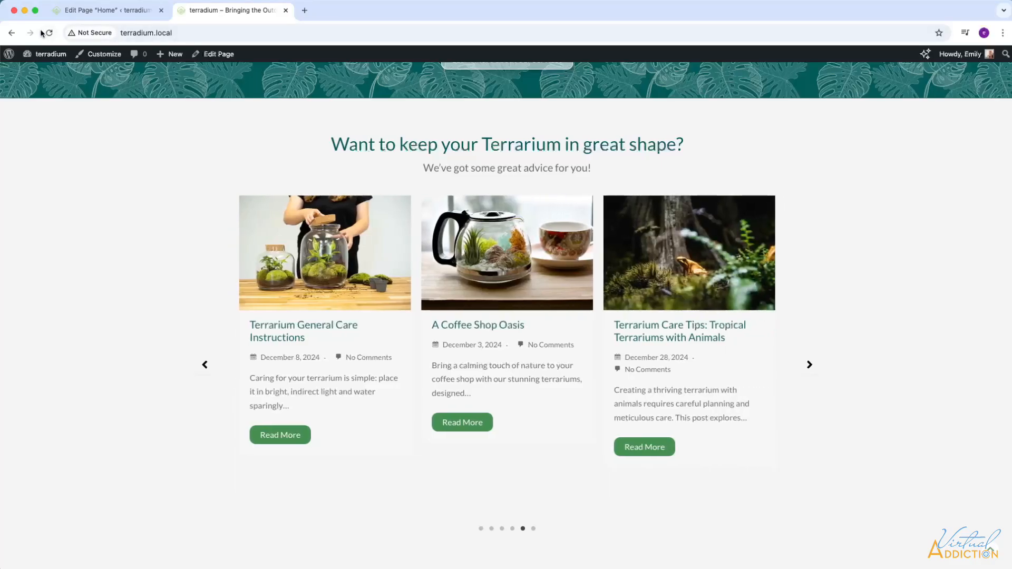
click(49, 32)
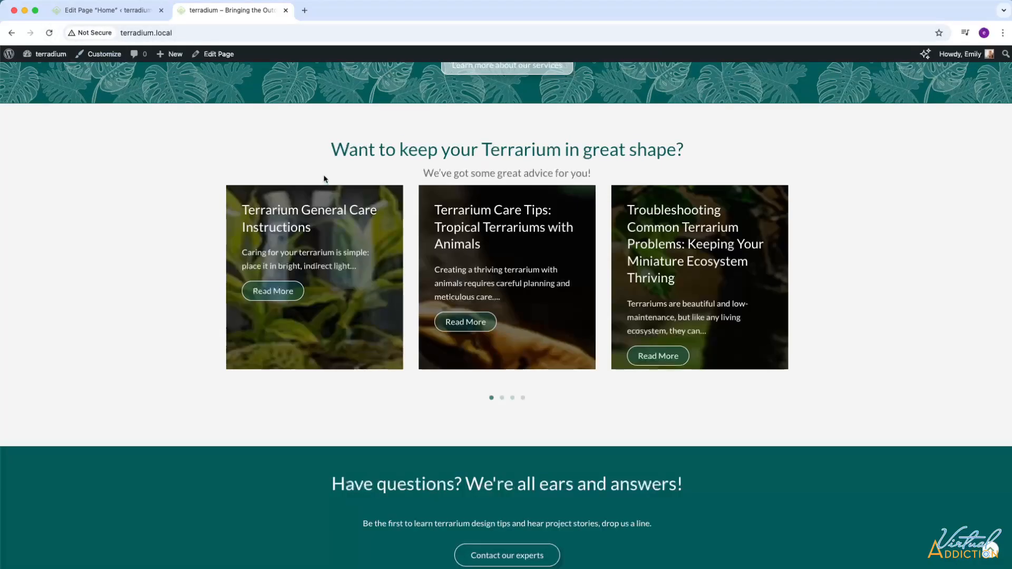
click(502, 399)
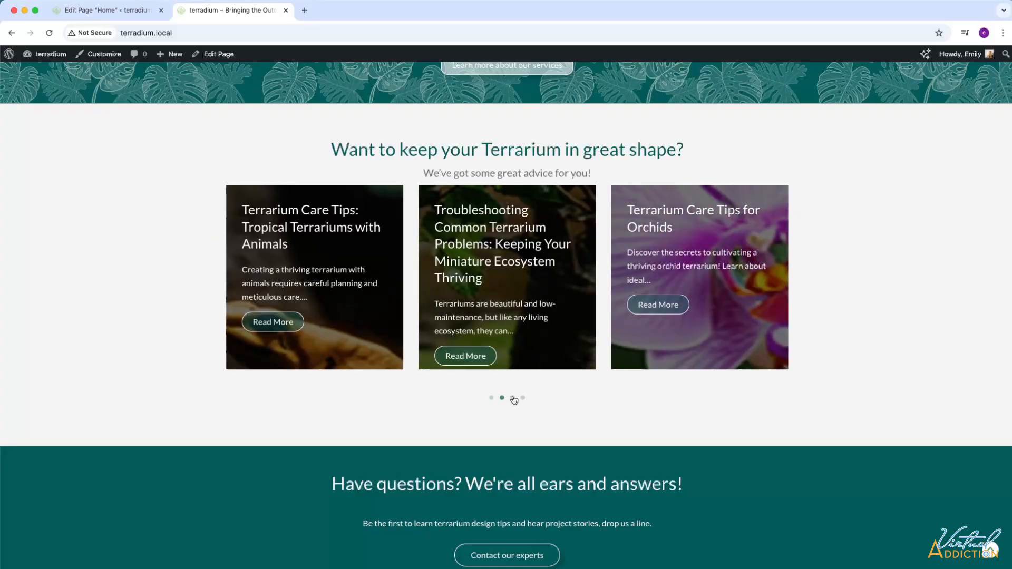
click(514, 399)
click(522, 399)
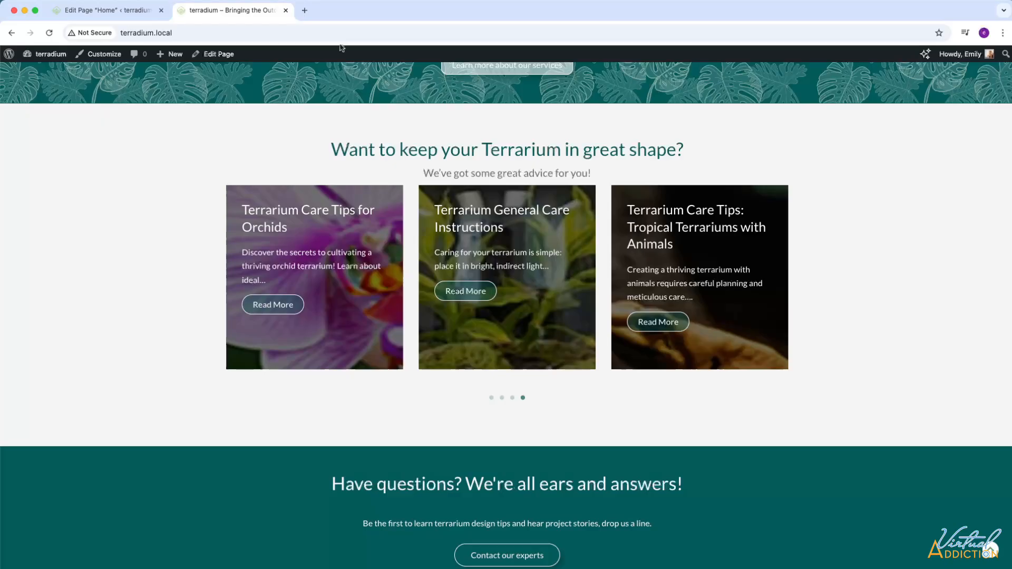
Return to the Home page editor and set the carousel's Arrows & Dots Type to Both.
click(106, 15)
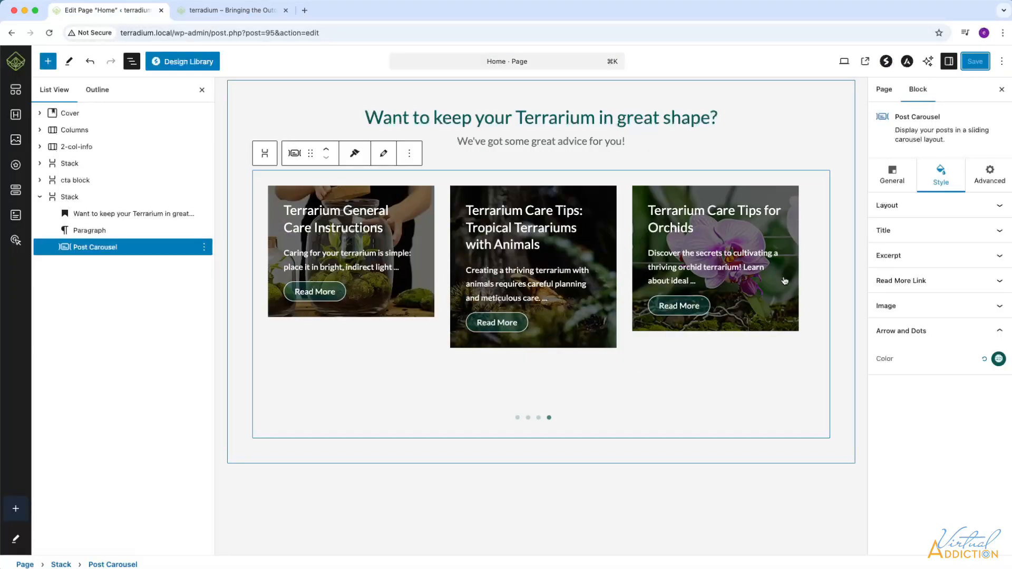
click(892, 174)
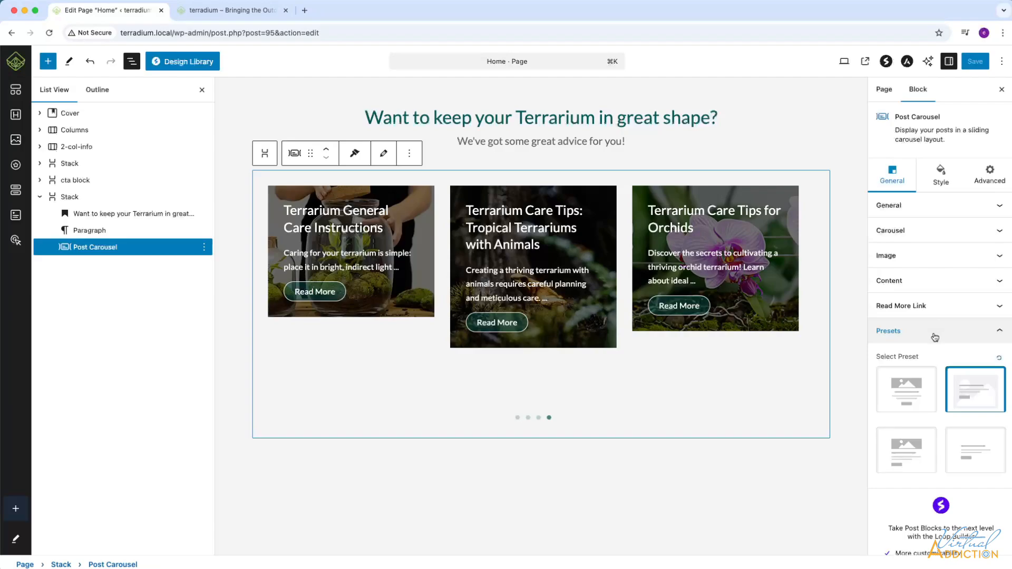
click(913, 237)
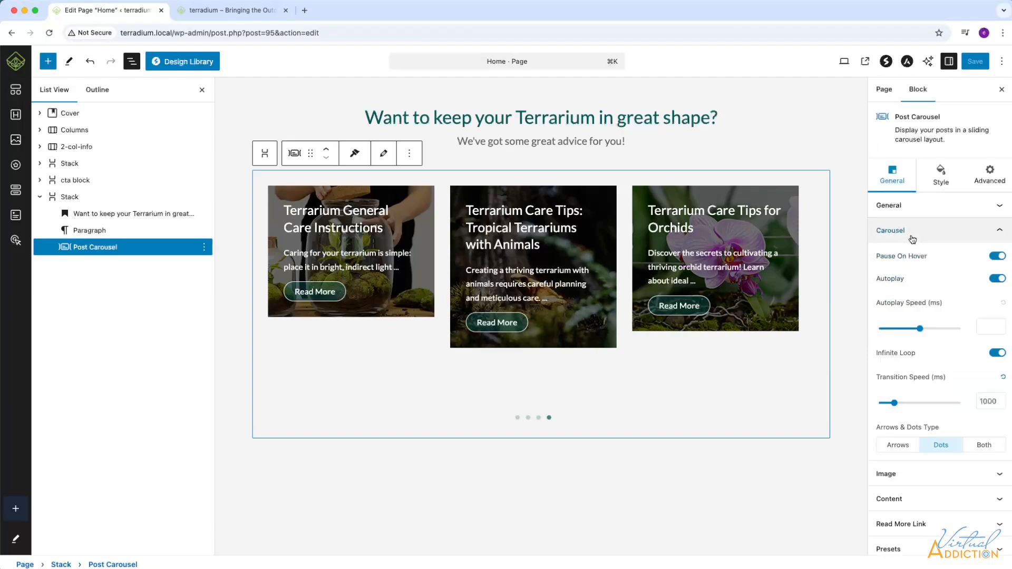
scroll(906, 316, down, 2)
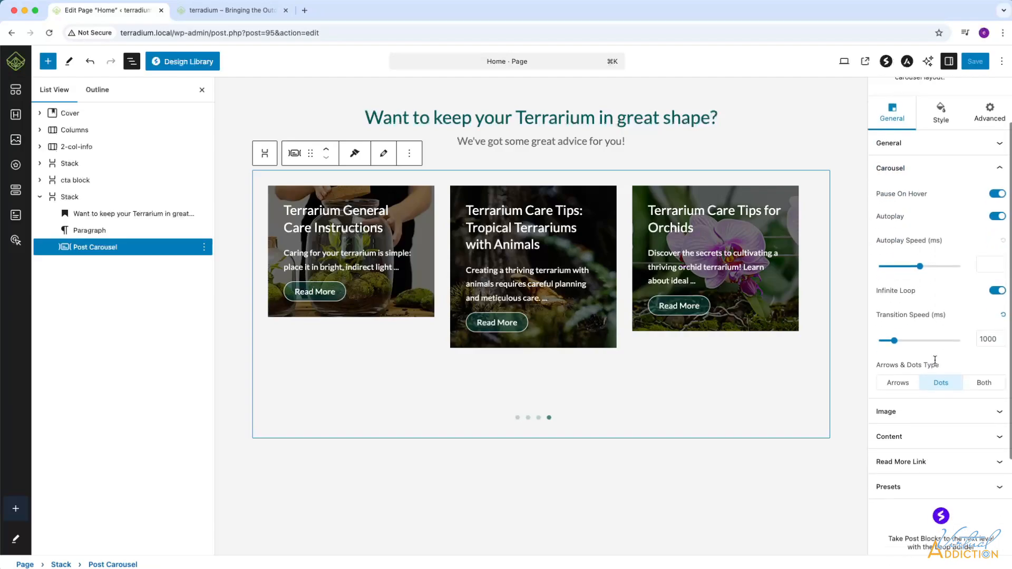
click(982, 382)
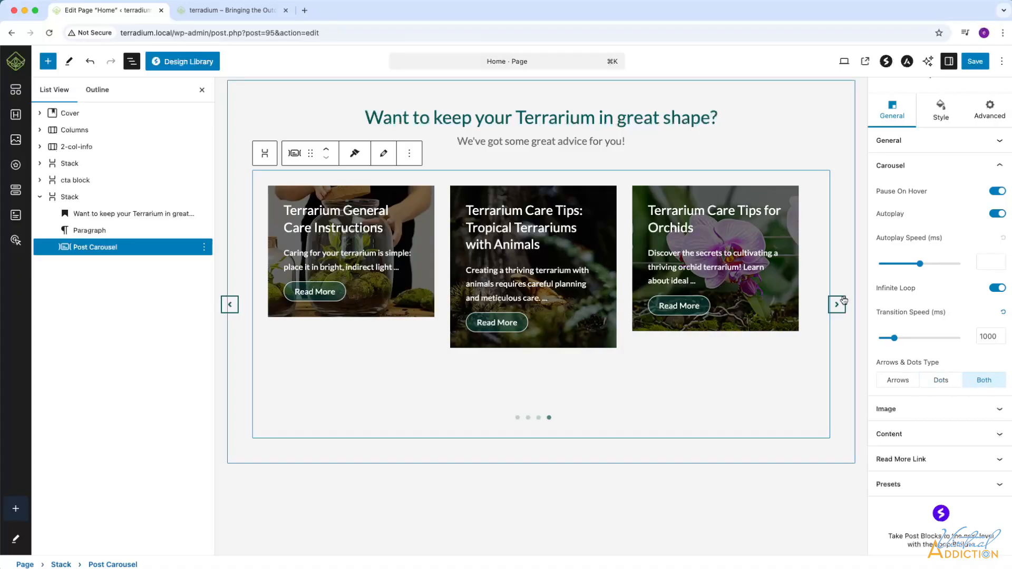
Style the carousel navigation with an arrow border radius of 50, arrow distance from edges of 0, and dots top margin of 1 px.
click(943, 113)
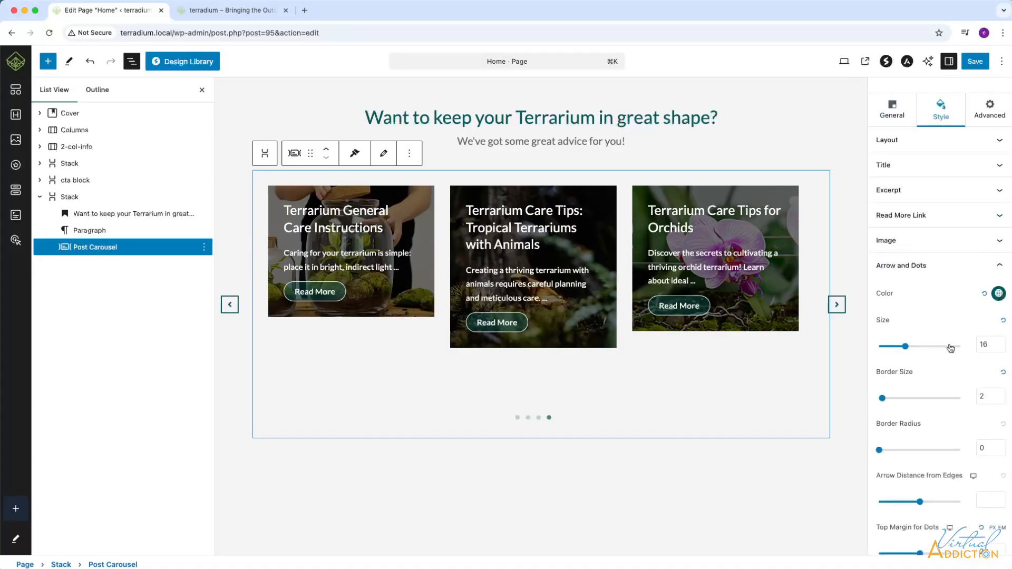
scroll(950, 349, down, 1)
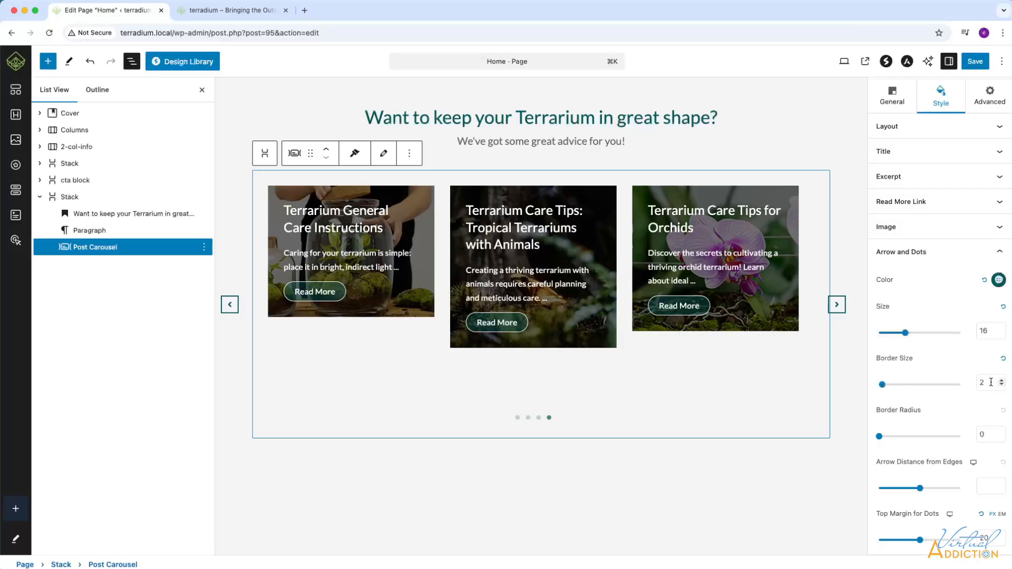
drag(879, 437, 966, 439)
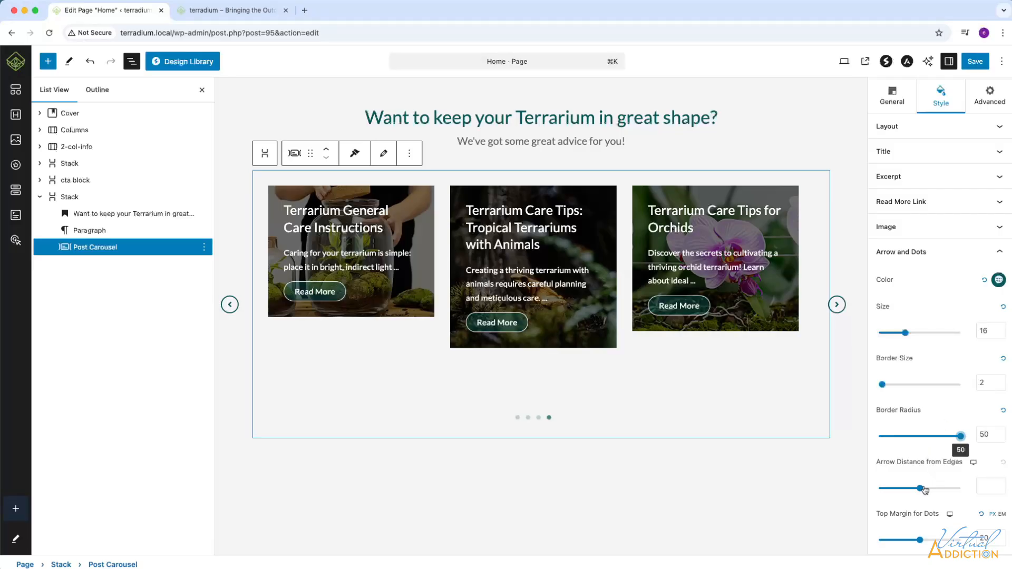
drag(920, 488, 920, 490)
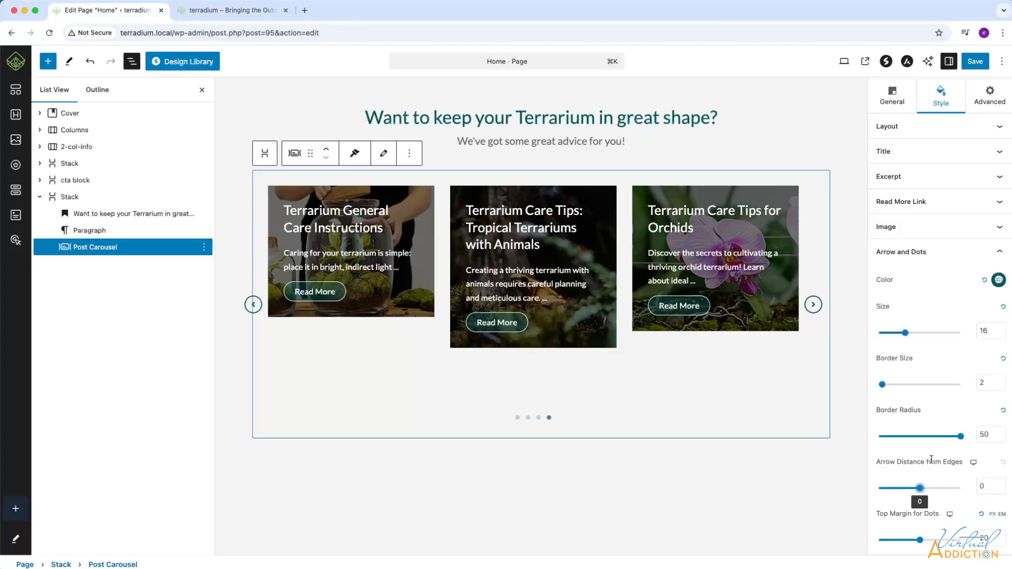
drag(920, 540, 863, 543)
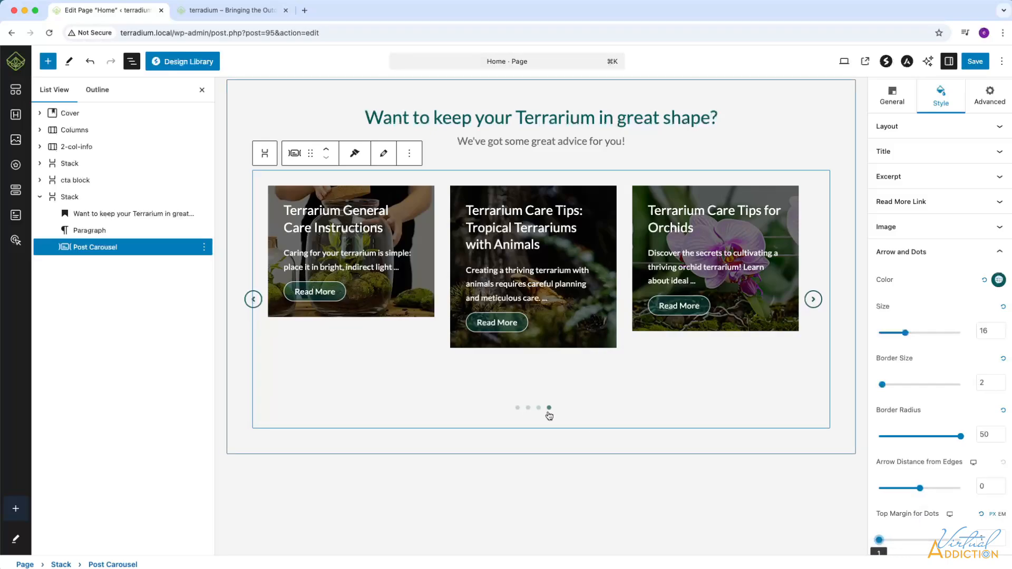
Set the carousel's autoplay speed to 2000 ms and transition speed to 500 ms with Autoplay on, and save the page.
scroll(909, 163, up, 5)
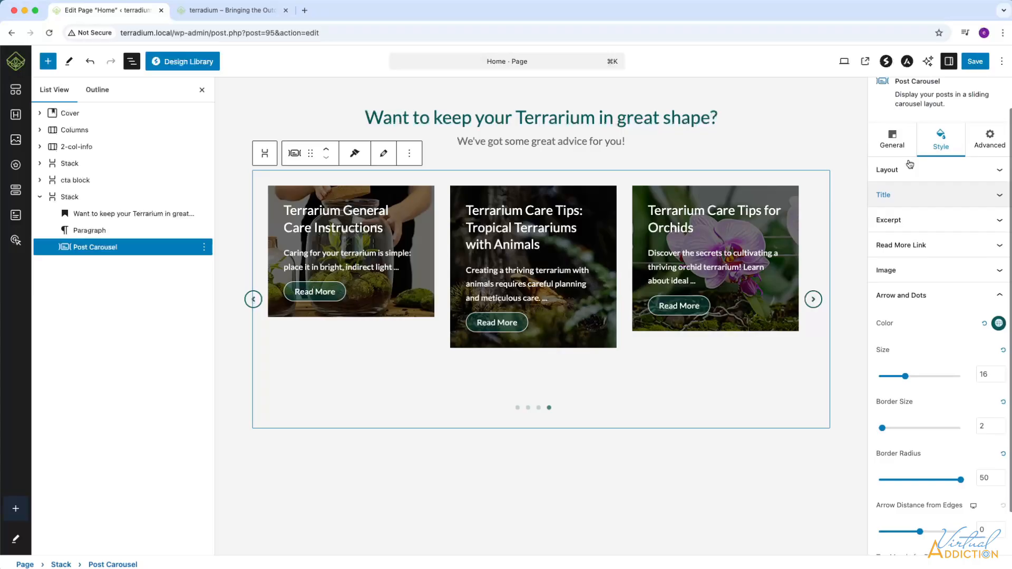
click(896, 169)
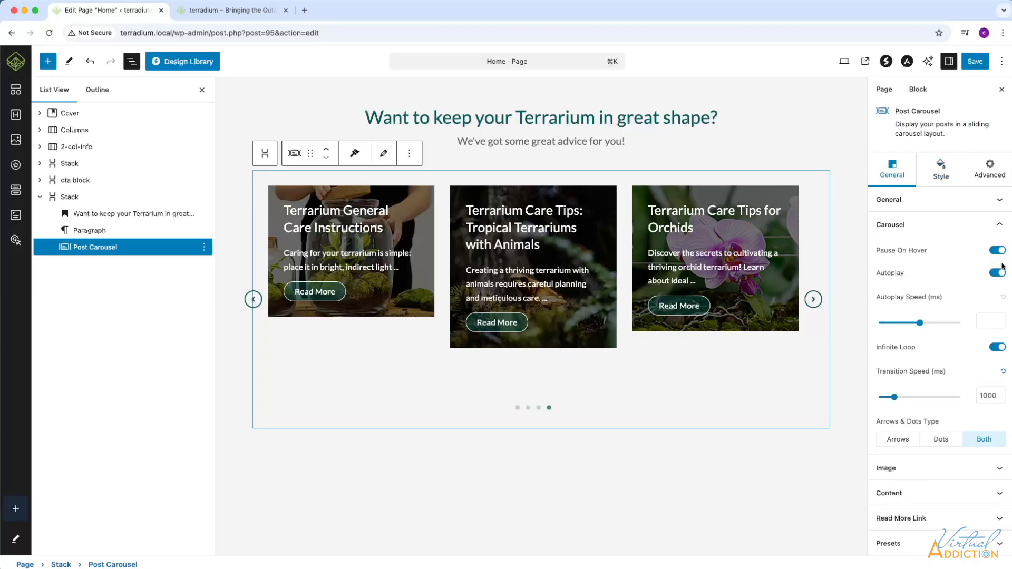
click(1001, 272)
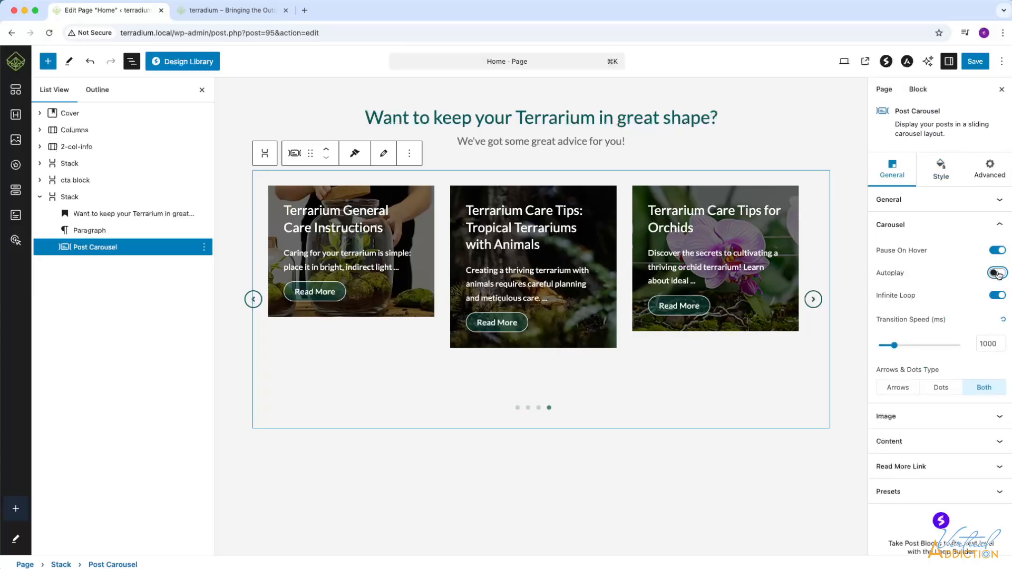
click(1001, 272)
drag(983, 320, 965, 322)
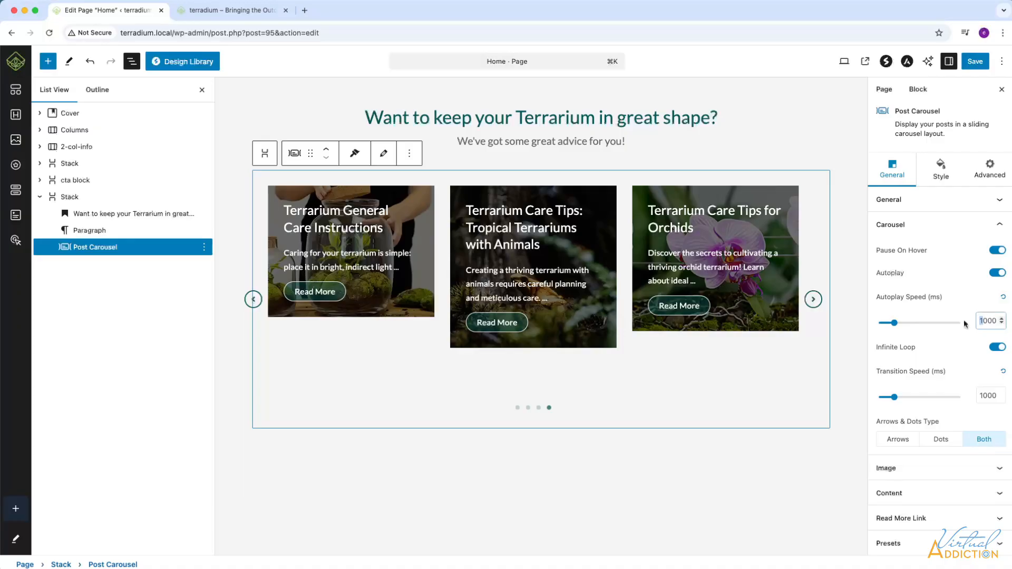
text(2)
drag(996, 395, 966, 392)
text(500)
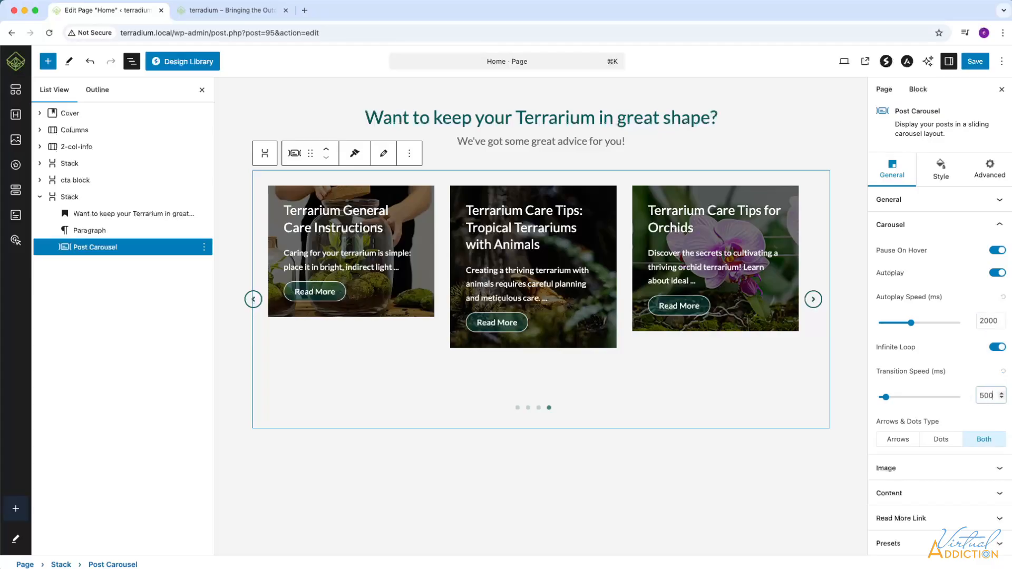
click(973, 63)
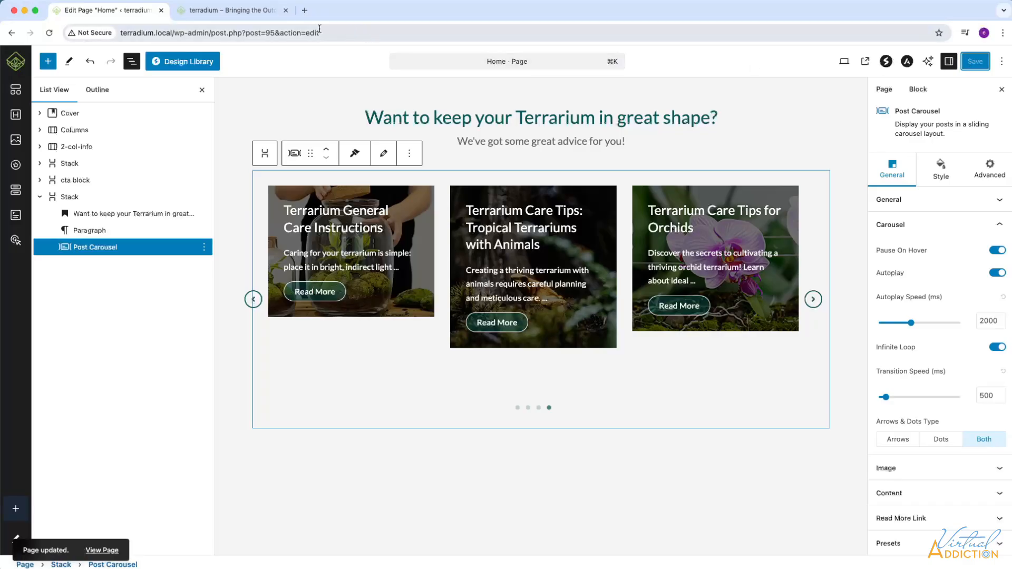
Reload the live terradium home page to check the carousel's autoplay, and return to the Home page editor.
click(232, 12)
click(49, 33)
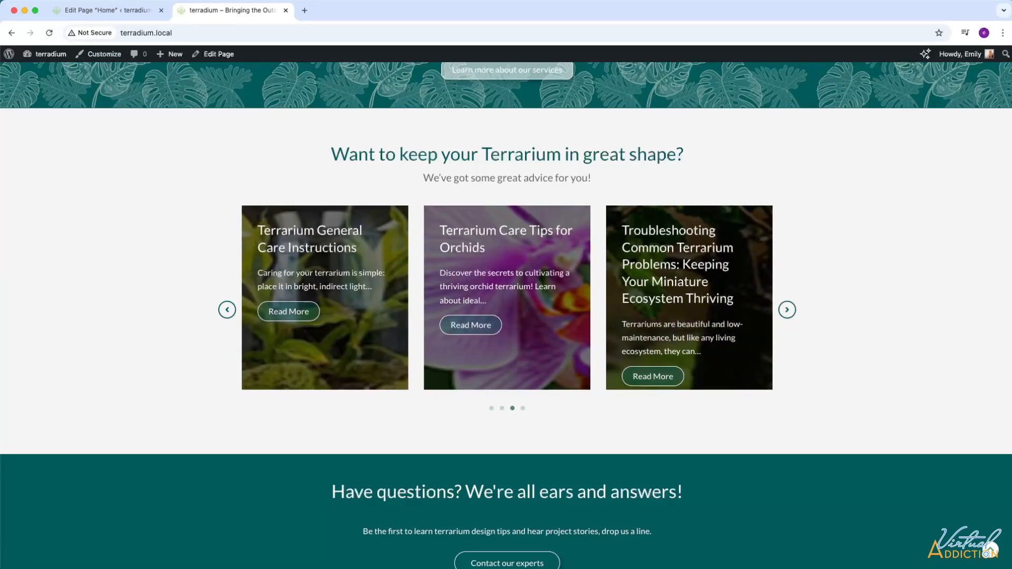
click(115, 11)
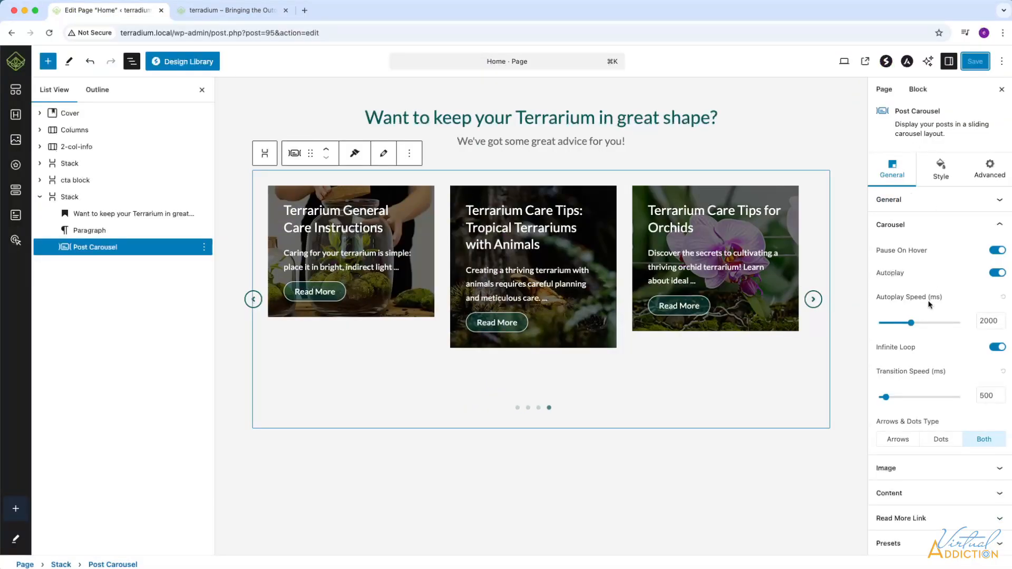
Try the centered preset with the image on top, and apply the left-aligned image-on-top preset to the carousel.
scroll(929, 304, down, 5)
scroll(930, 306, up, 2)
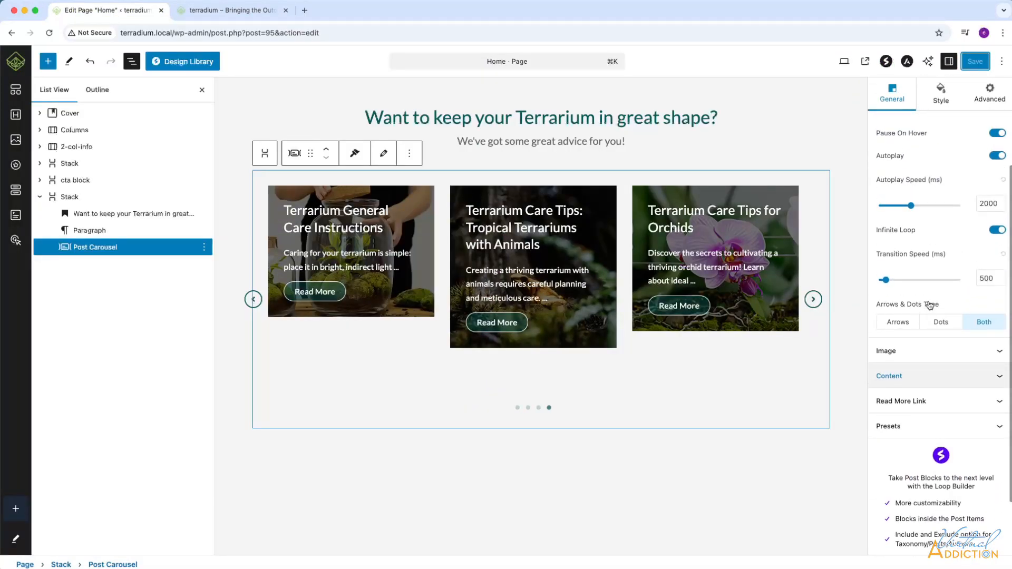
scroll(929, 302, up, 3)
click(899, 331)
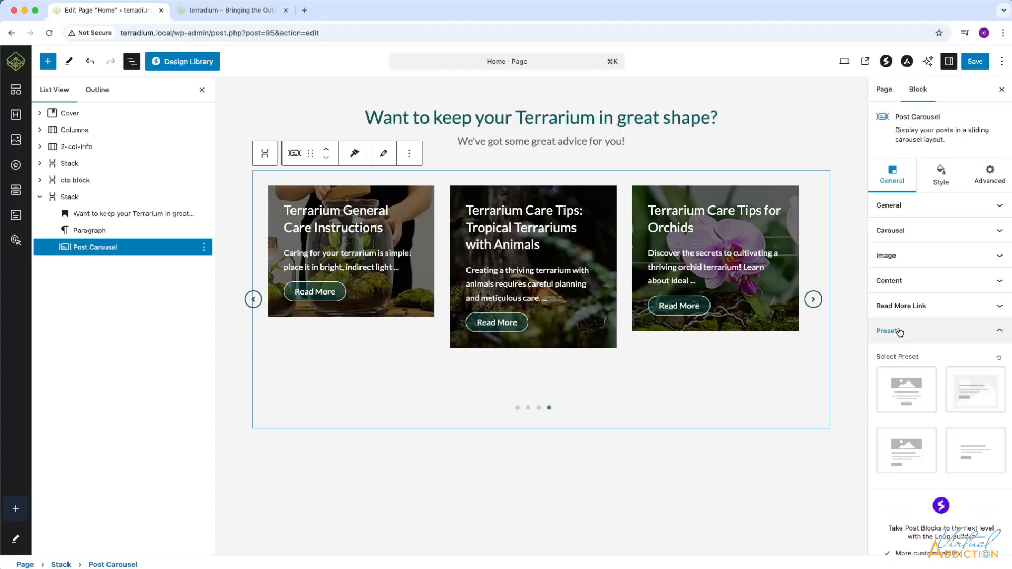
click(899, 331)
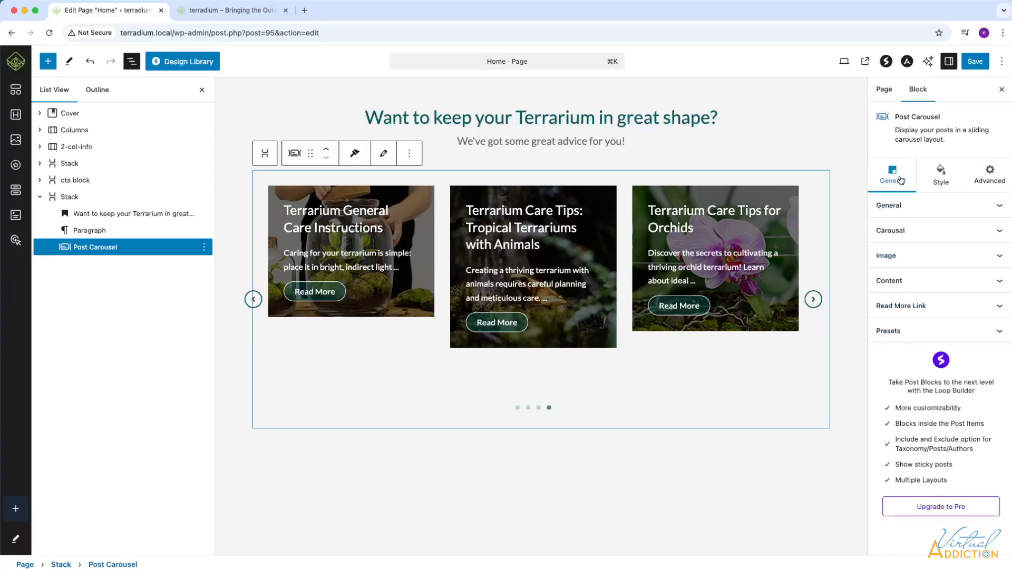
click(906, 331)
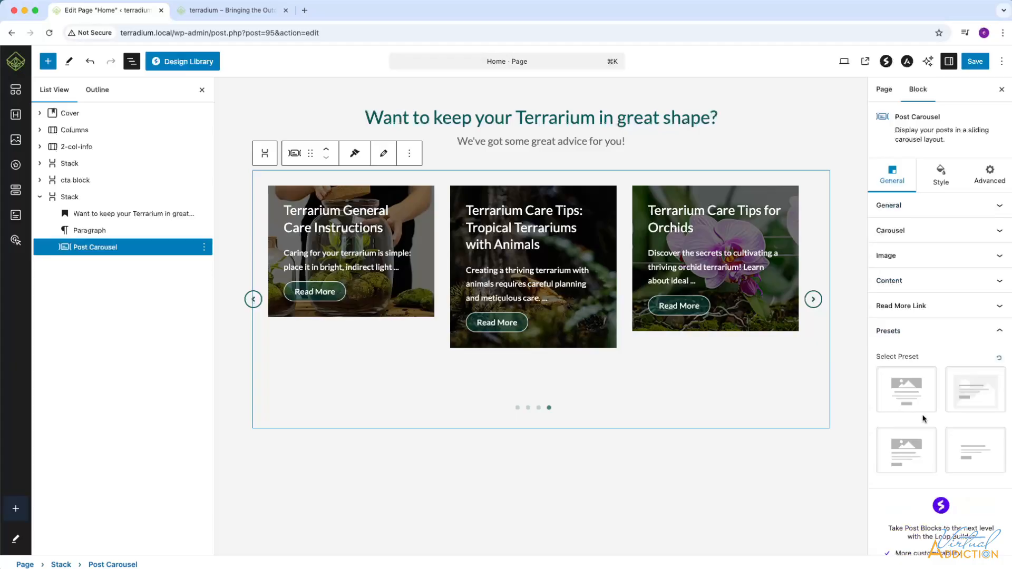
click(909, 394)
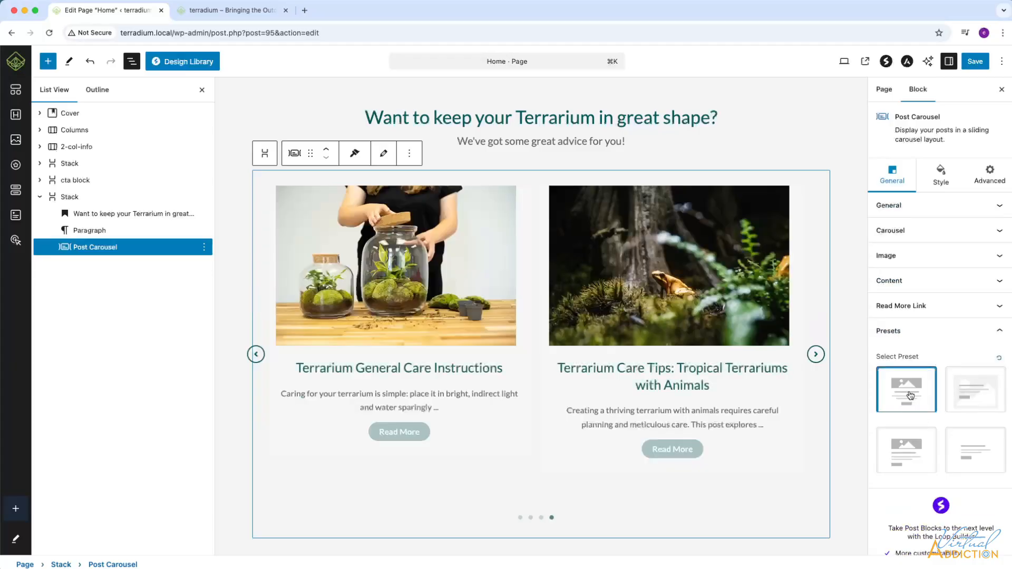
click(908, 455)
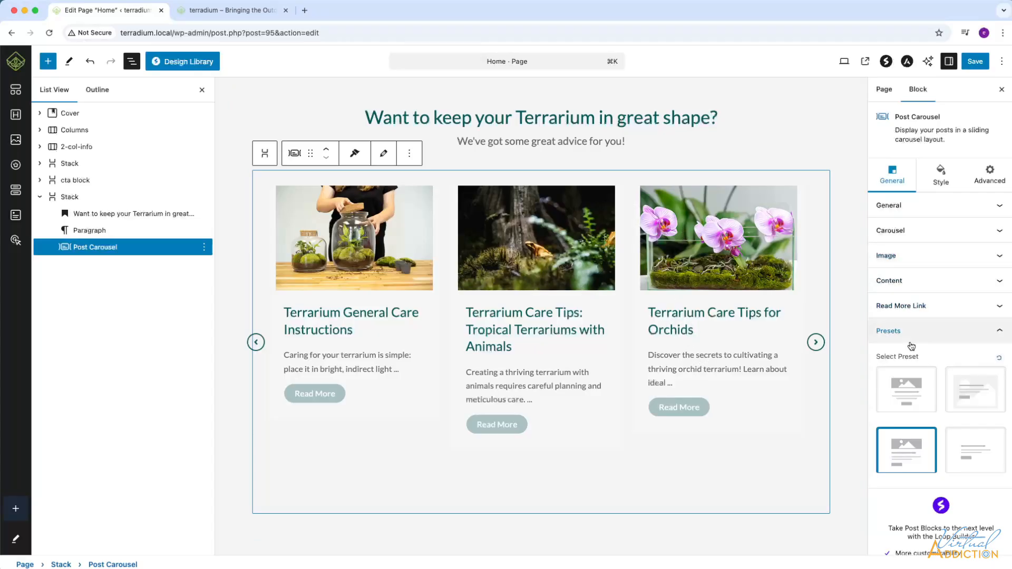
Review the carousel's read more link, image and carousel settings, and set its columns to 2.
click(918, 306)
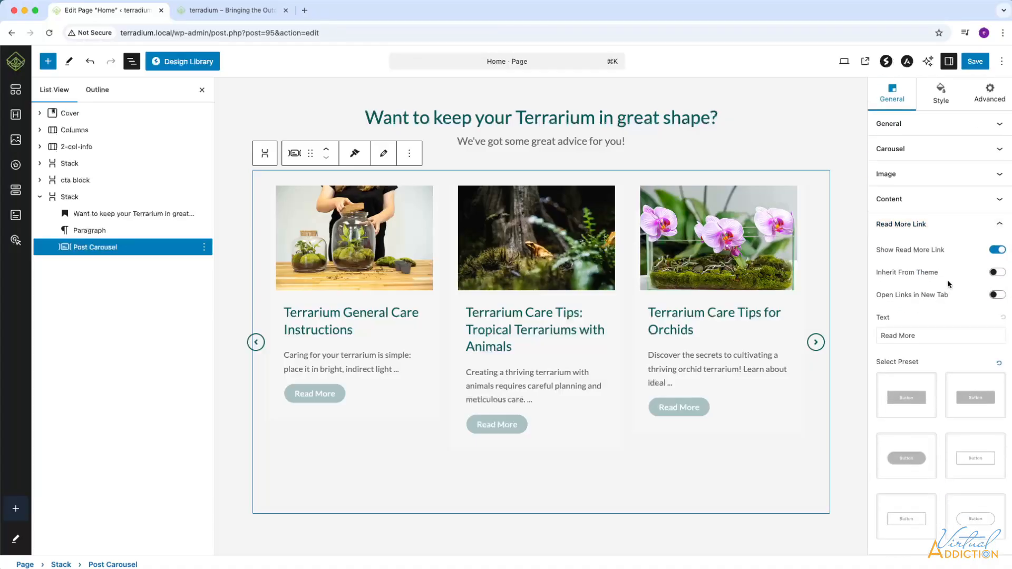
scroll(942, 275, up, 3)
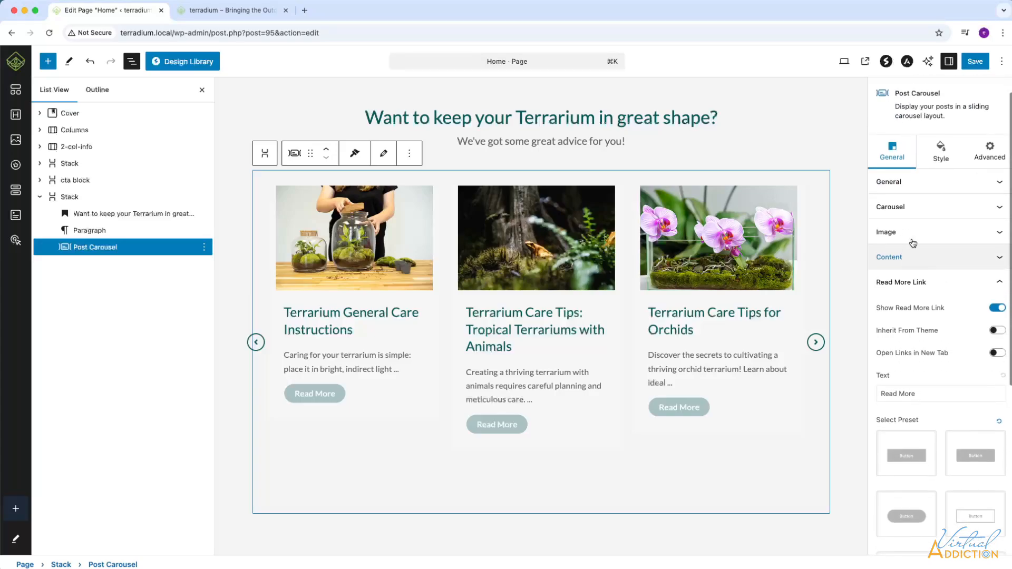
click(913, 233)
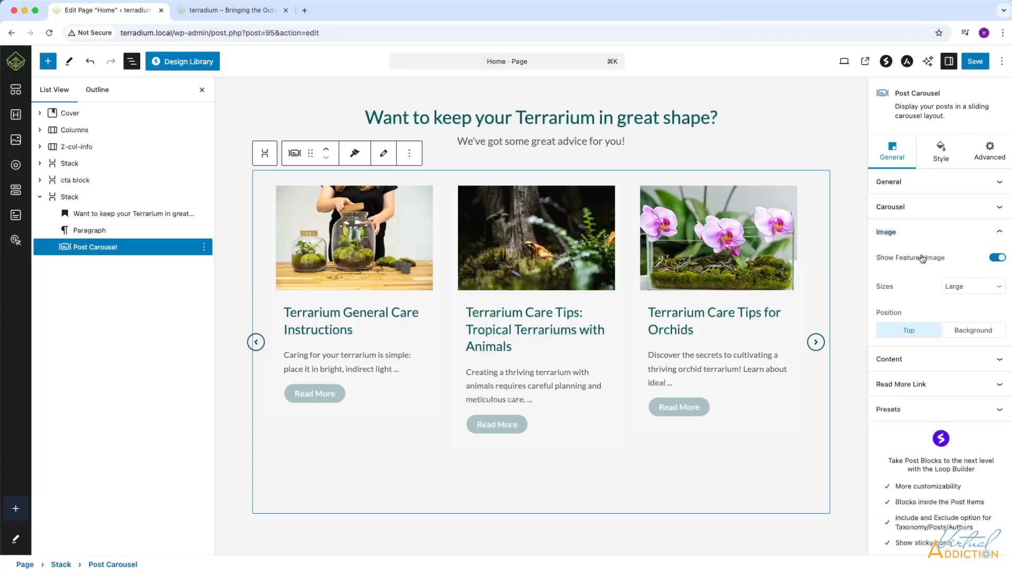
click(915, 208)
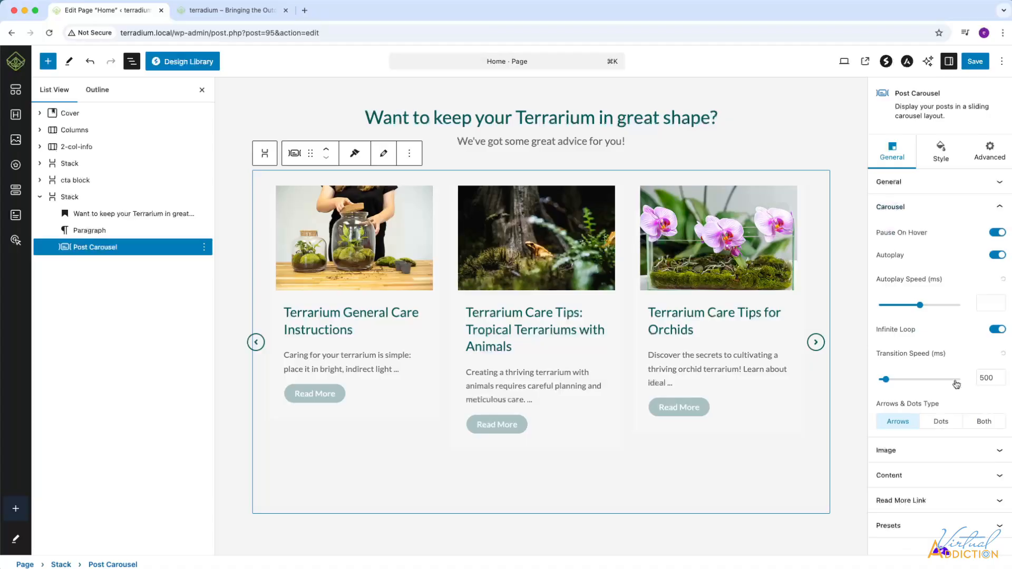
scroll(956, 385, down, 1)
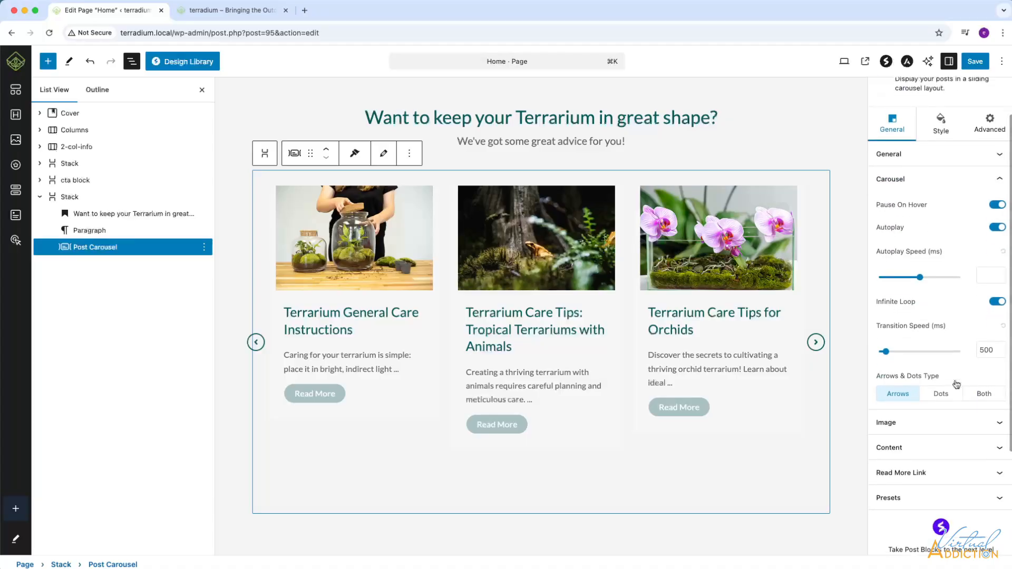
click(914, 156)
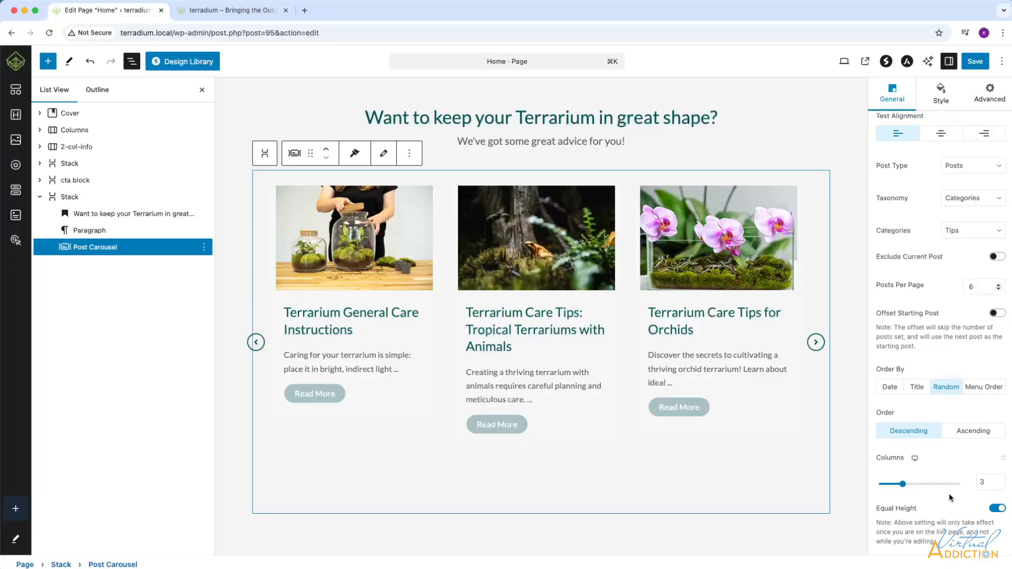
double_click(982, 481)
text(2)
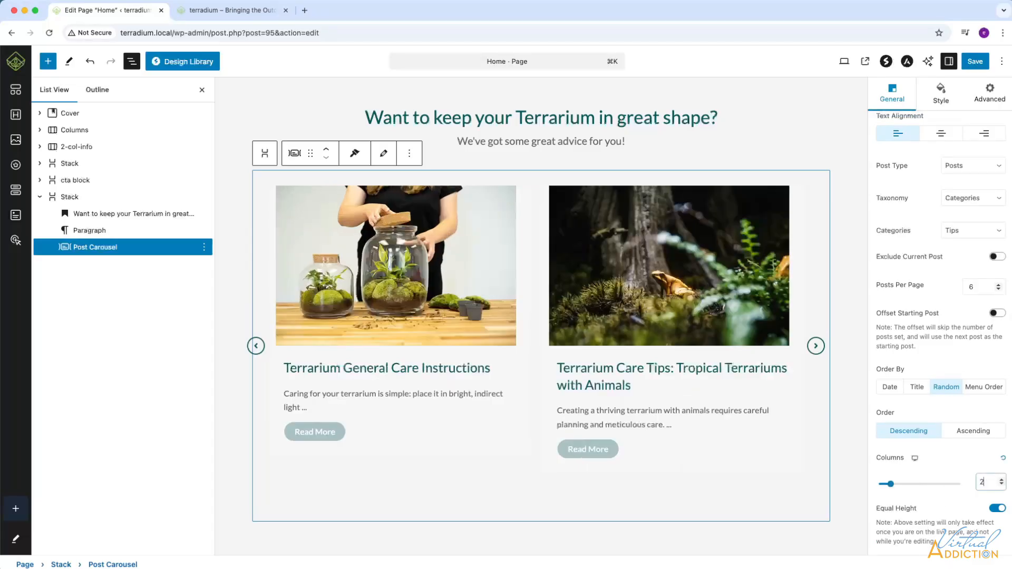
Set the carousel's Read More link background to the dark teal palette color #015A5B and save the page.
click(942, 92)
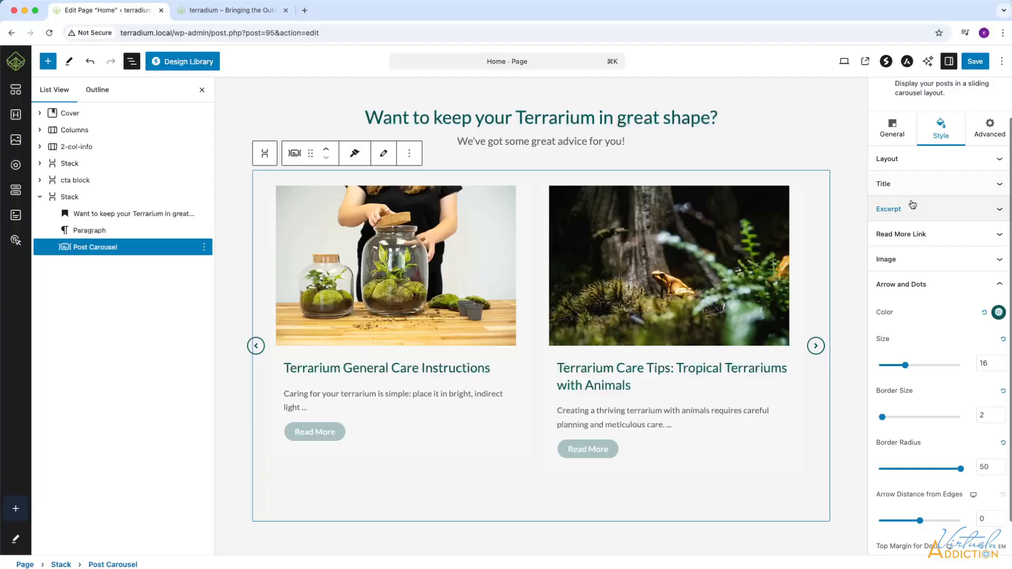
click(915, 236)
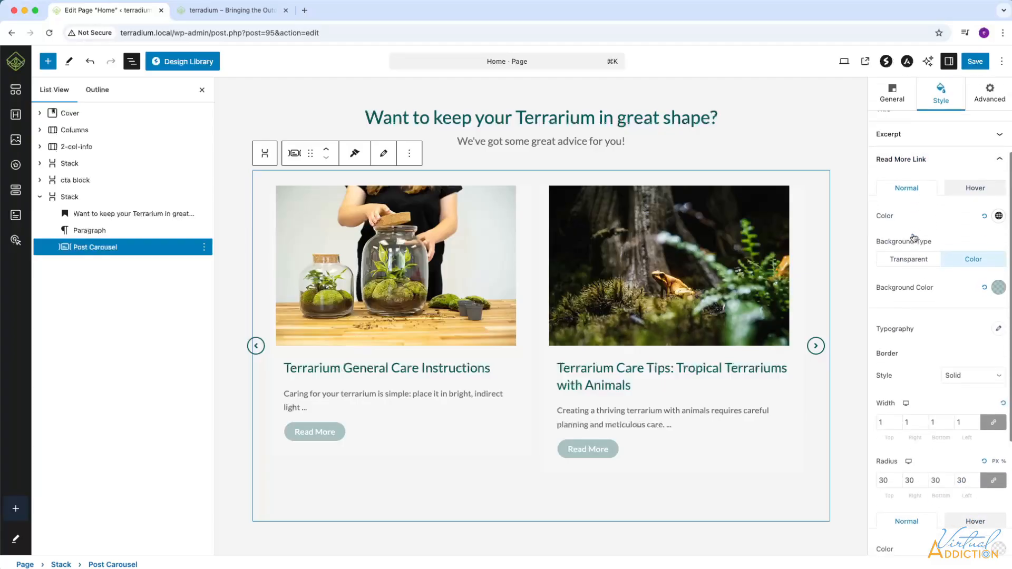
click(999, 282)
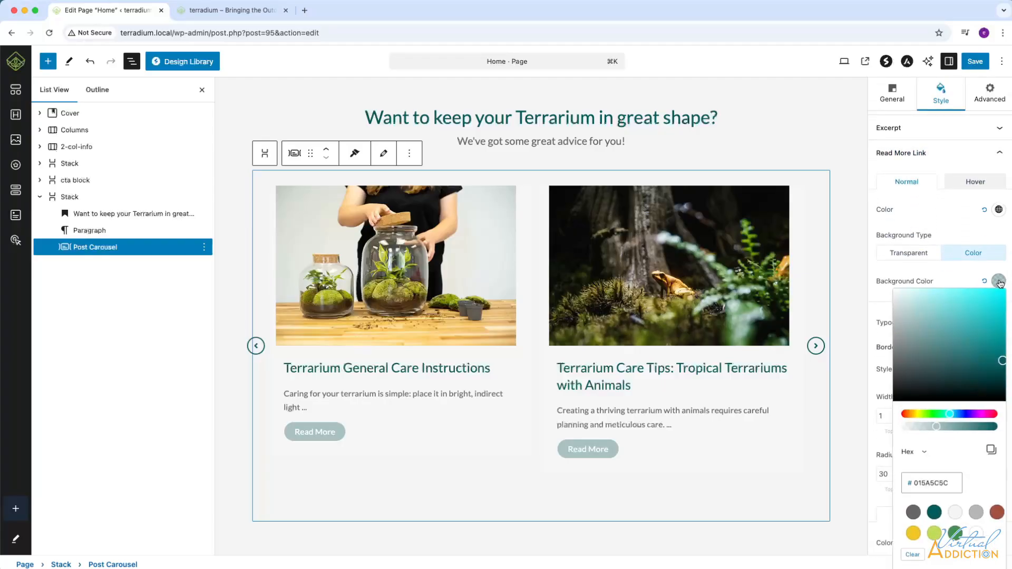
click(933, 514)
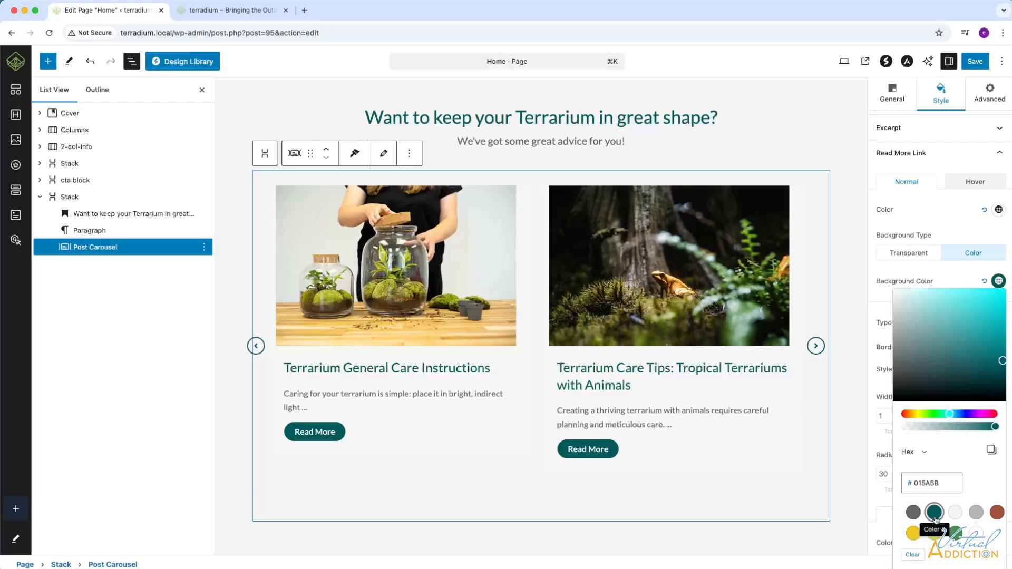
click(901, 153)
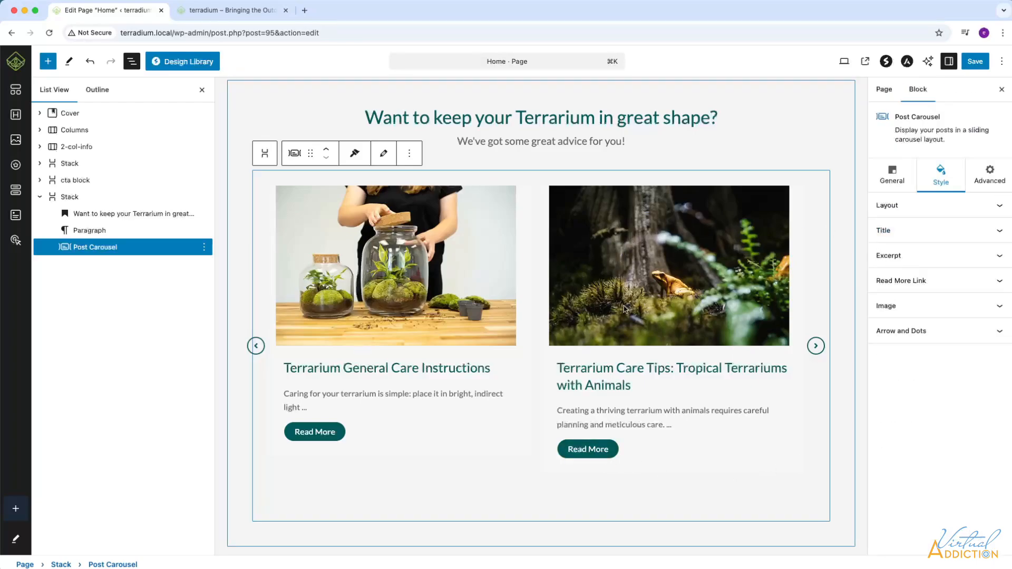
key(super+s)
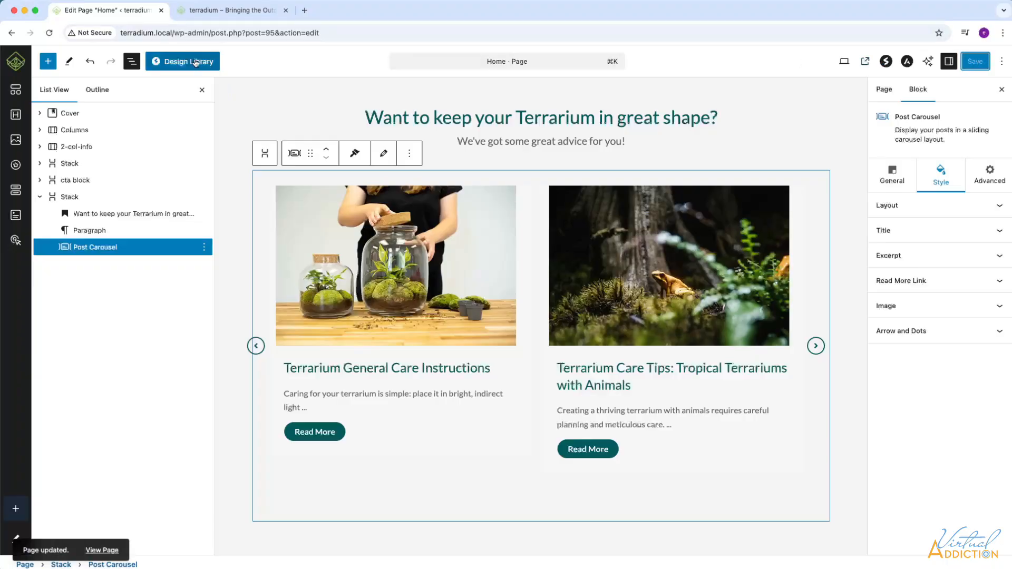
Advance the two-column carousel by two slides on the live home page and return to the Home page editor.
click(232, 10)
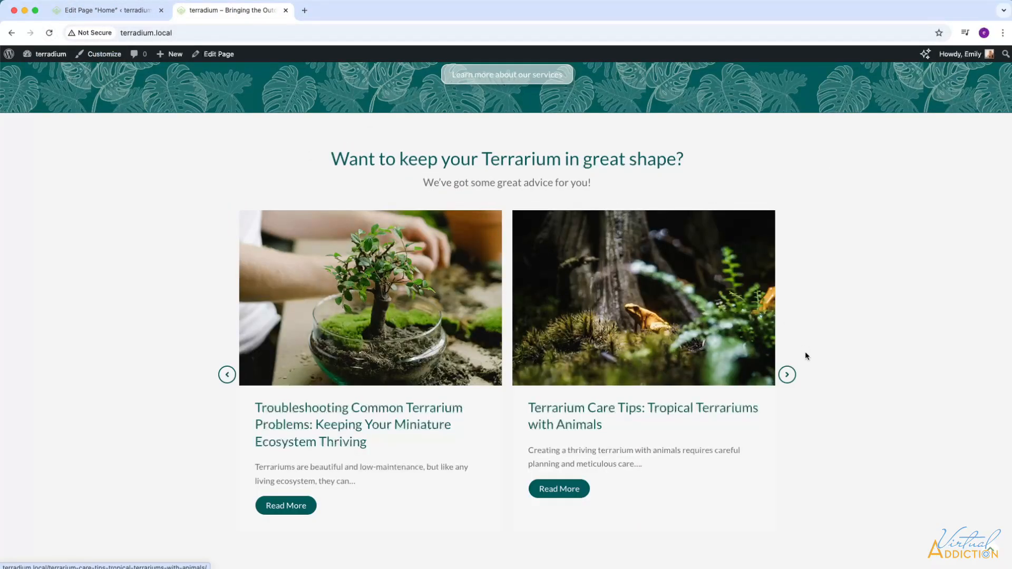
click(787, 375)
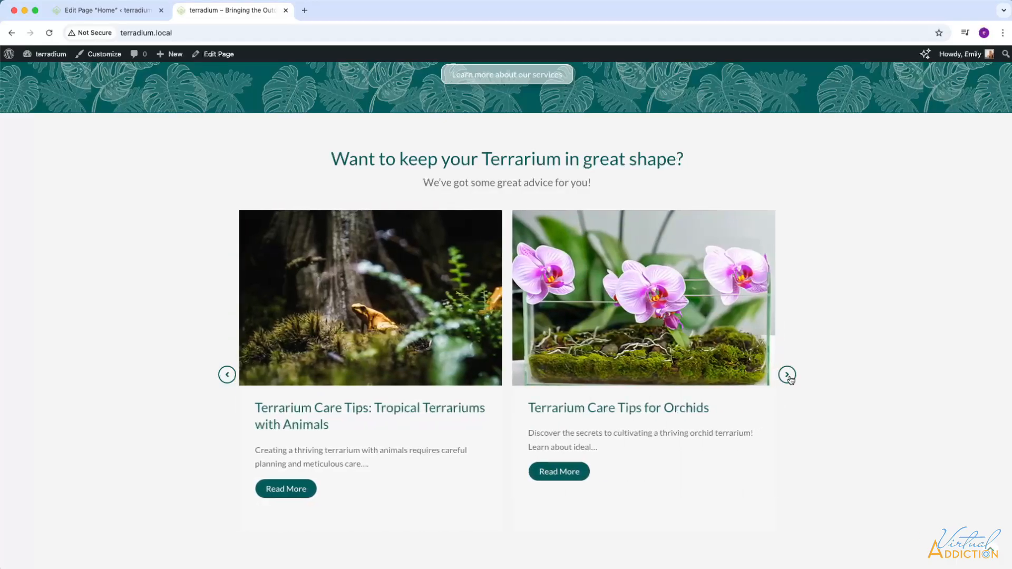
click(788, 375)
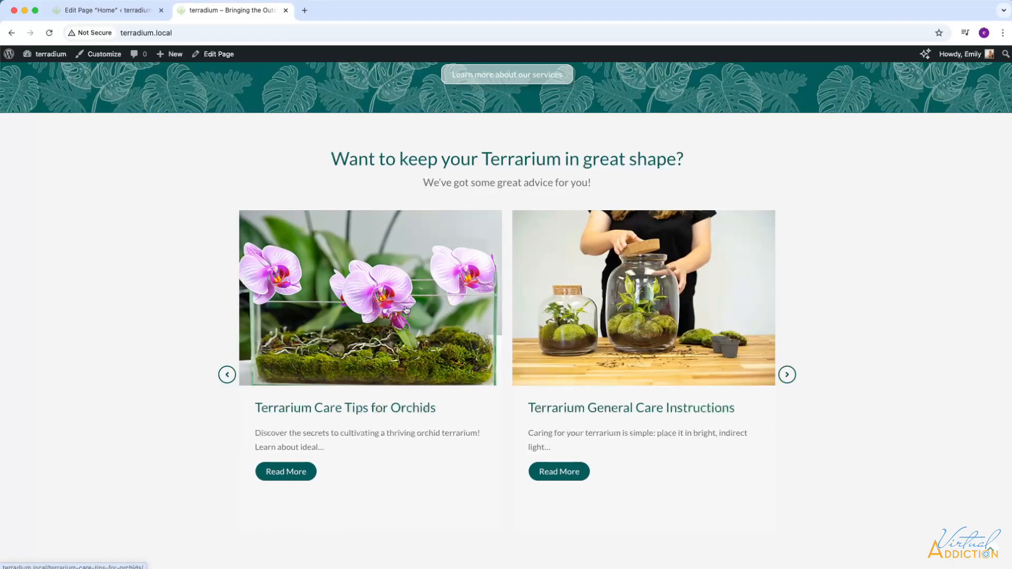
click(87, 10)
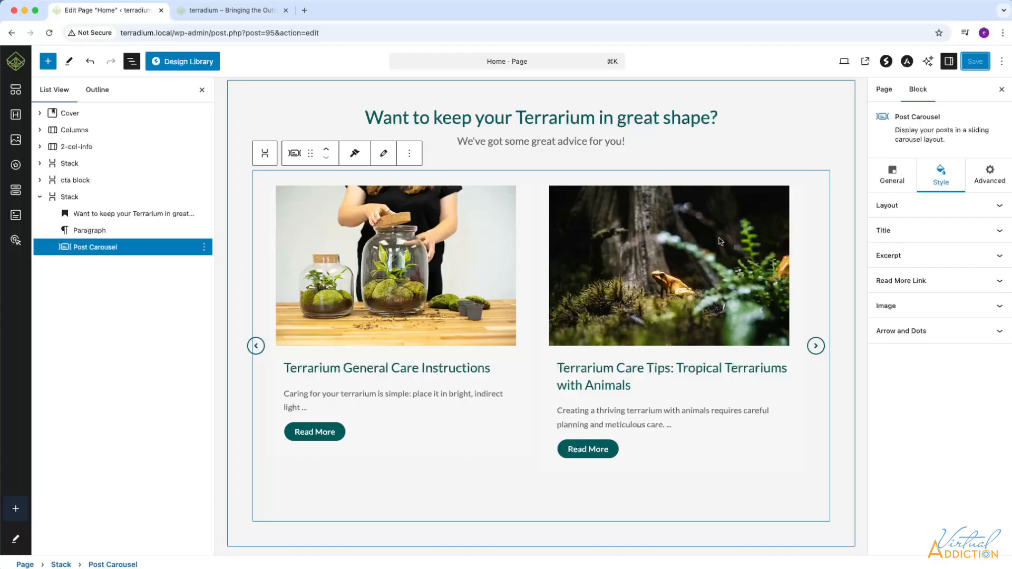
Keep autoplay enabled on the post carousel, set its autoplay speed to 2000 ms, and save the page.
click(886, 180)
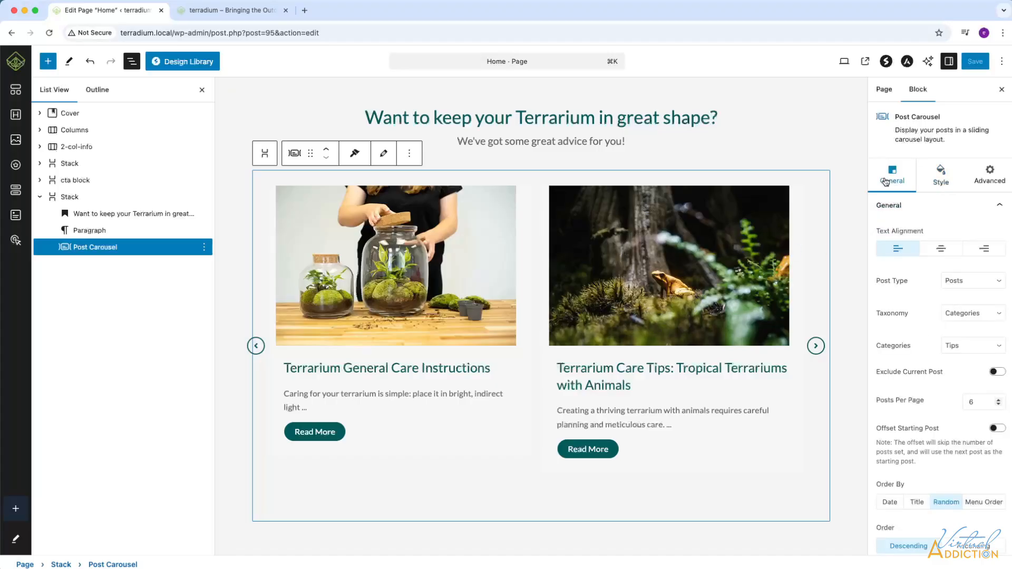
scroll(944, 295, down, 10)
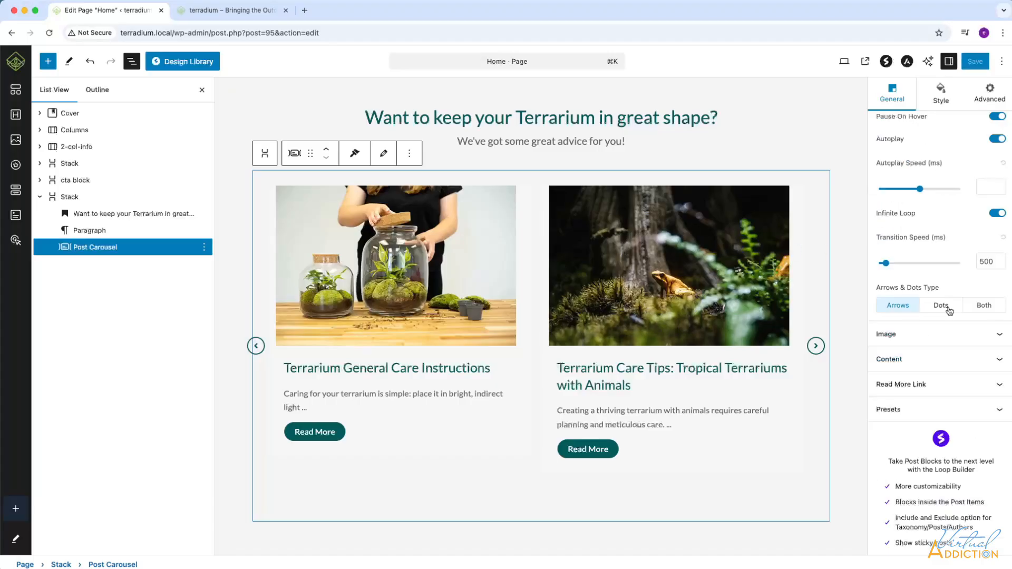
scroll(942, 245, up, 4)
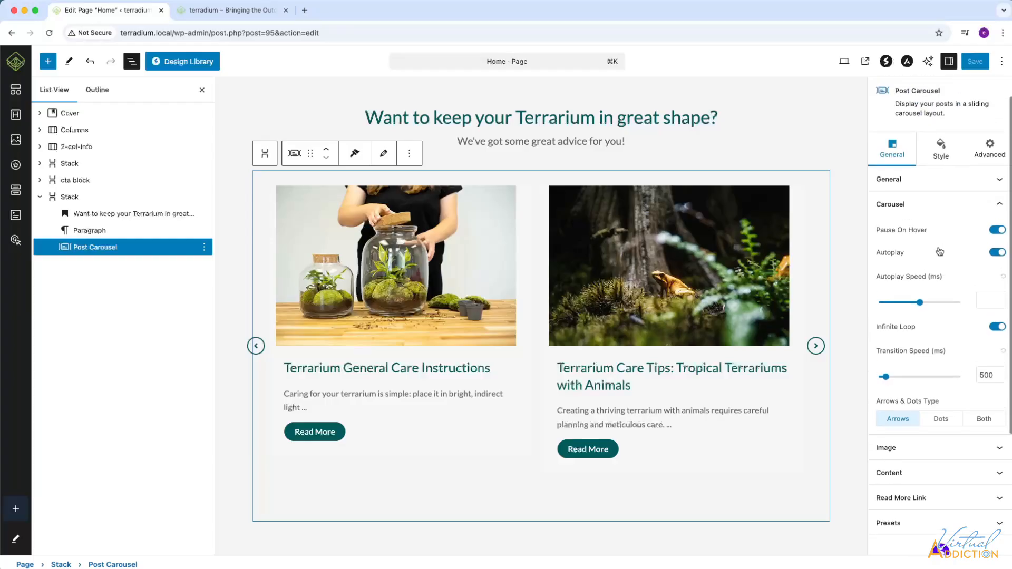
click(994, 253)
click(995, 253)
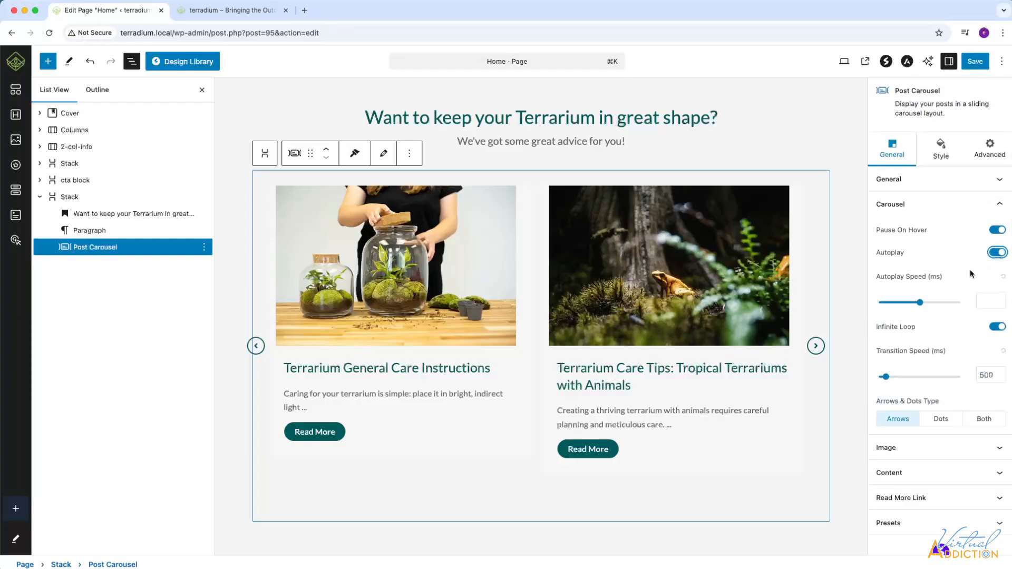
click(986, 299)
text(2000)
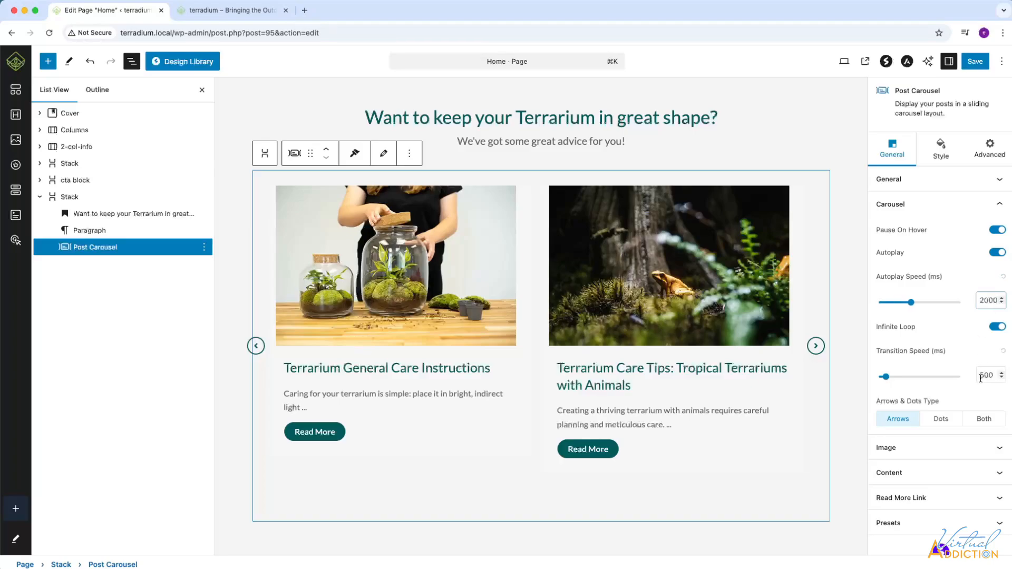
click(975, 61)
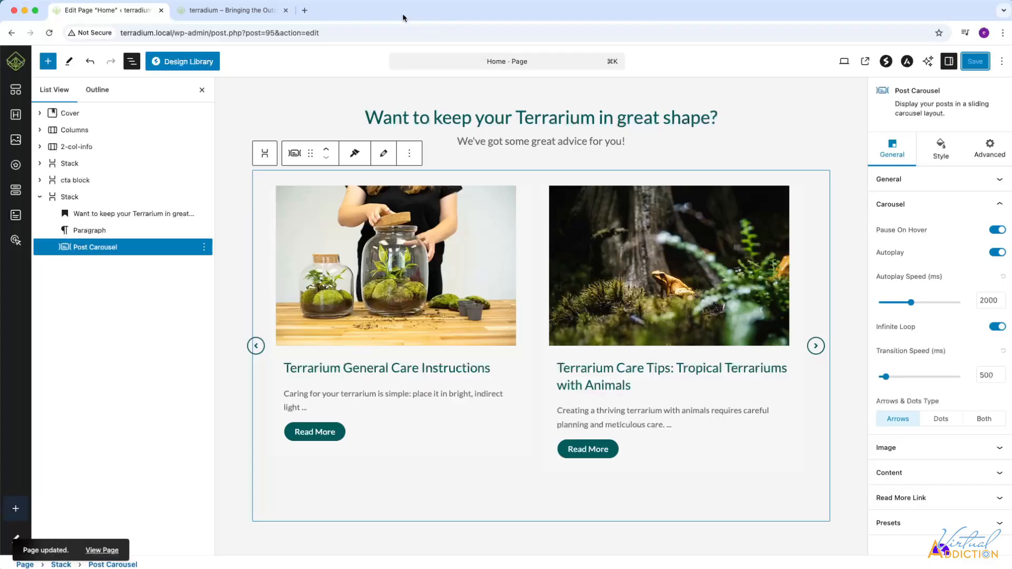
Reload the live home page and open the Terrarium General Care Instructions post from its carousel Read More link.
click(232, 11)
click(49, 33)
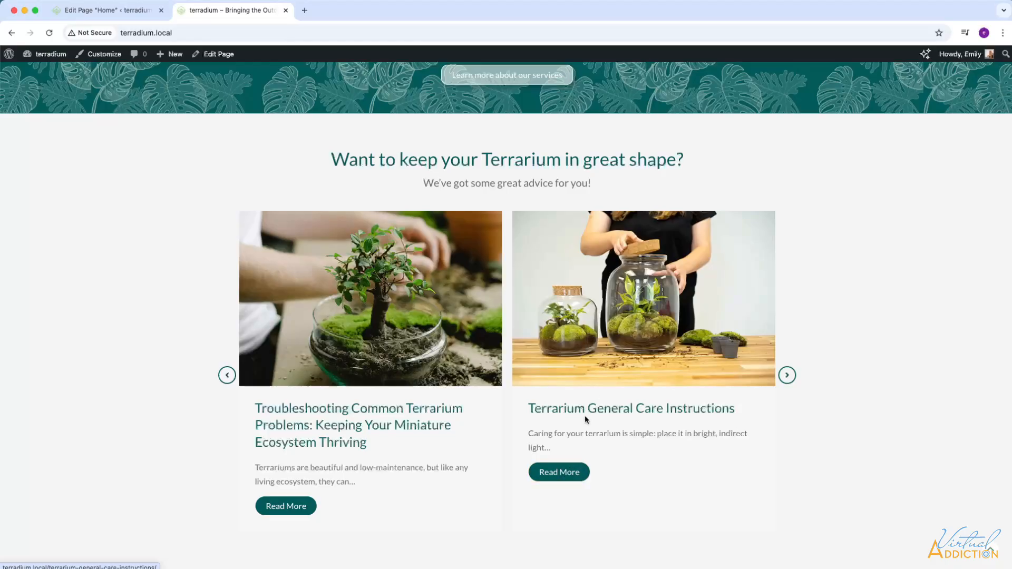
click(562, 472)
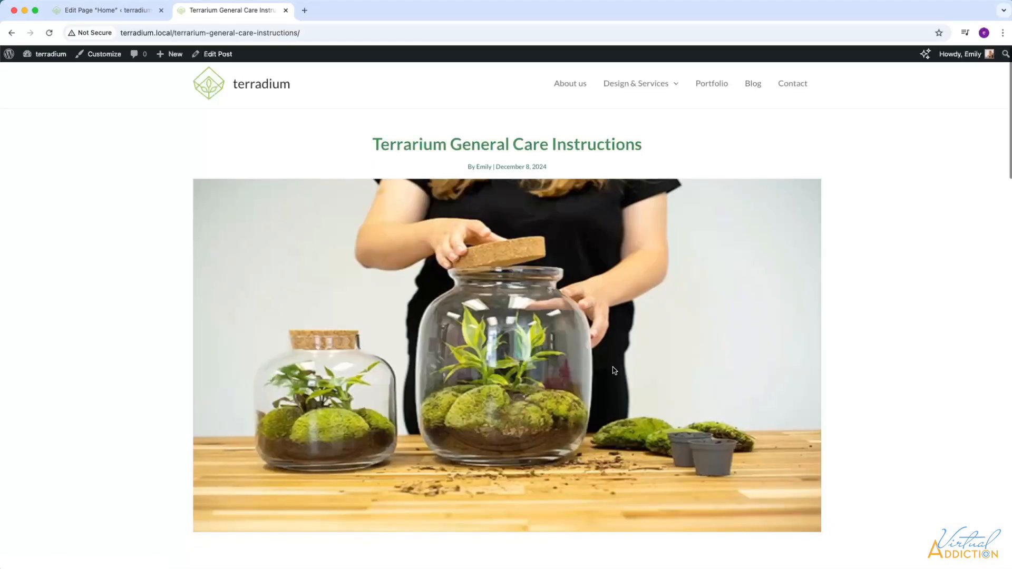
scroll(612, 369, down, 10)
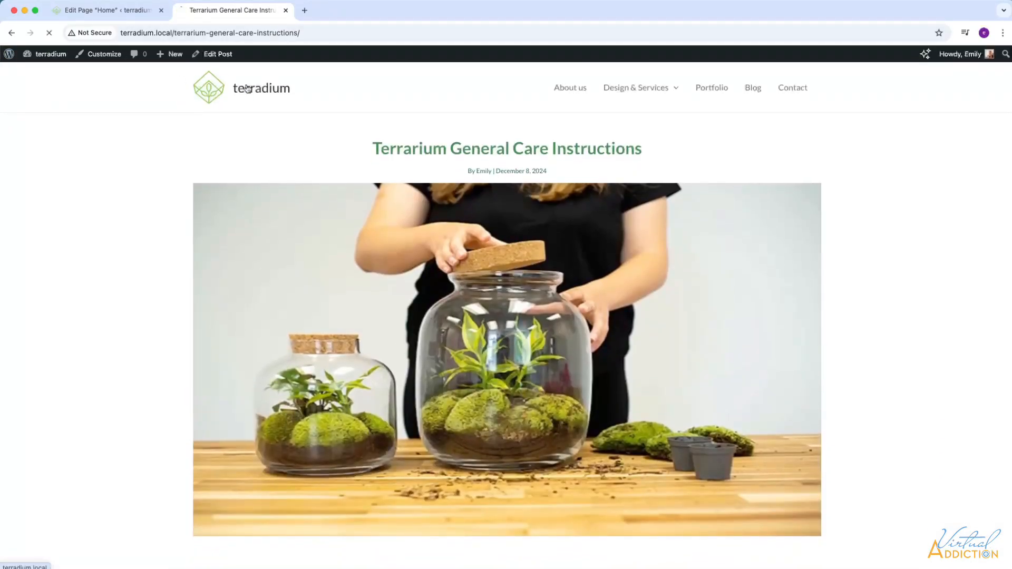
Return to the live home page from the post and check the autoplaying carousel in the terrarium advice section.
click(248, 88)
scroll(486, 269, down, 20)
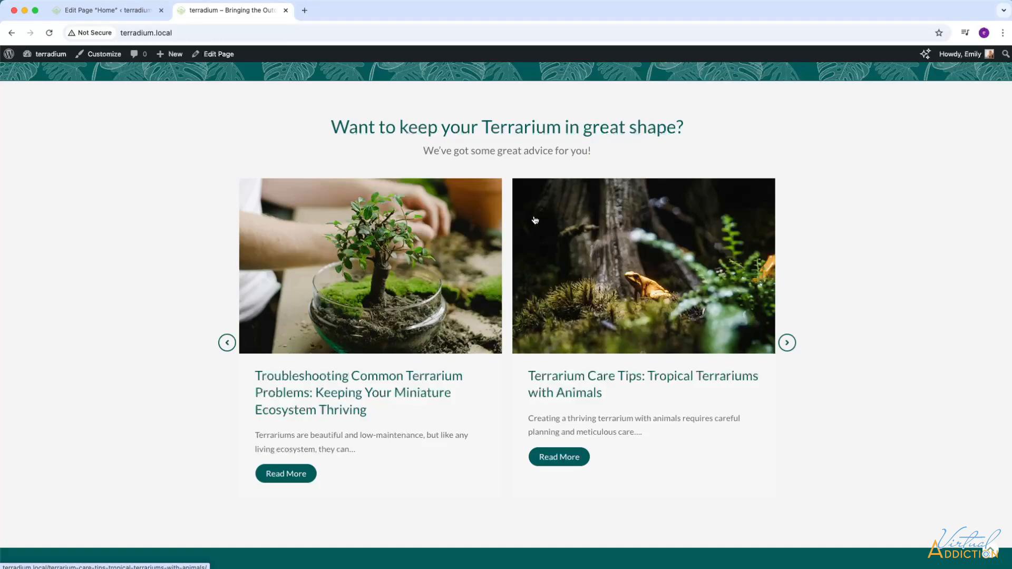
scroll(535, 220, up, 1)
scroll(535, 220, down, 1)
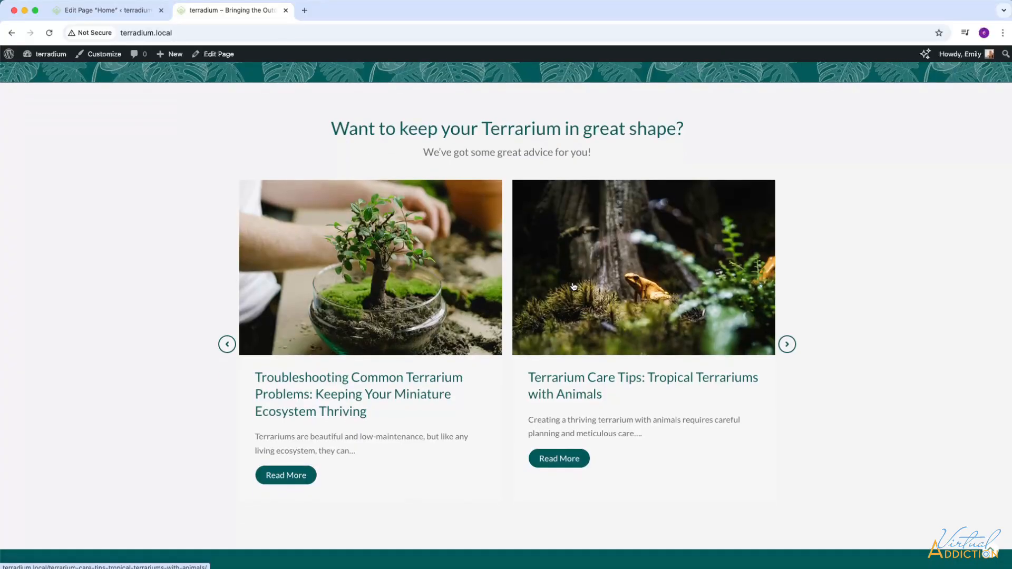